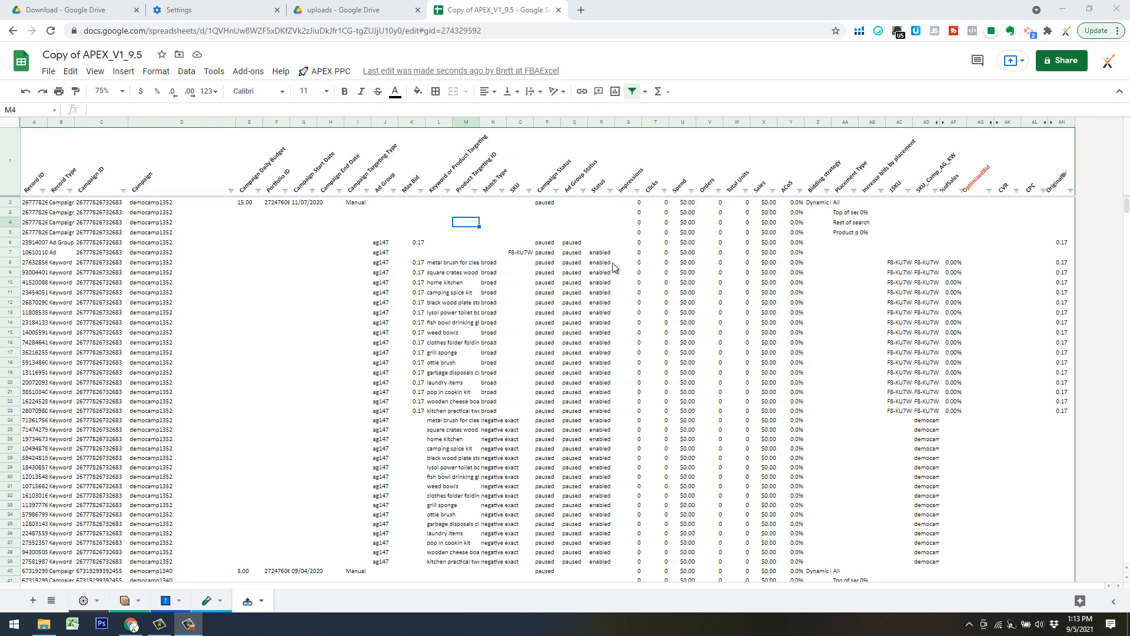
left_click(327, 71)
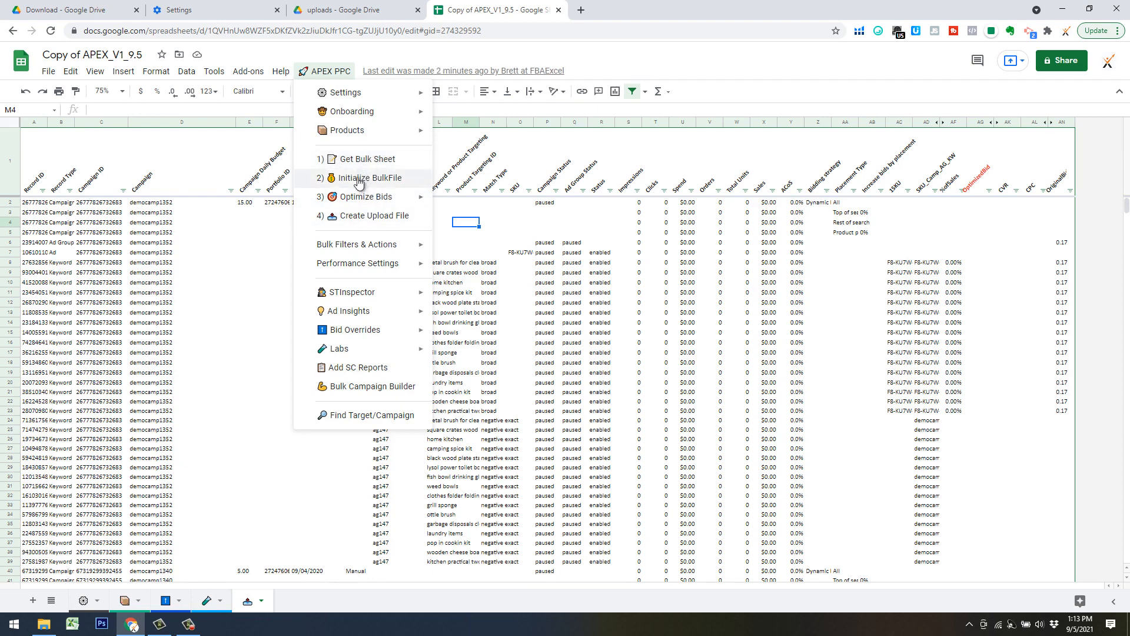
mouse_move(355, 132)
left_click(546, 374)
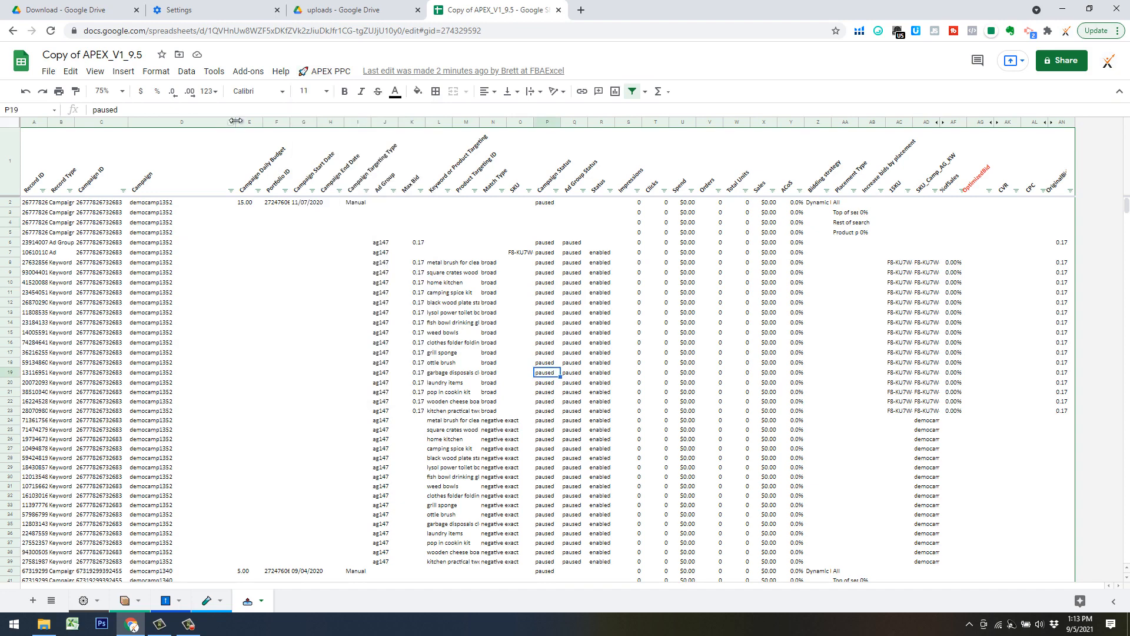
Narrow the Campaign column in the bulk sheet.
left_click_drag(235, 122, 193, 125)
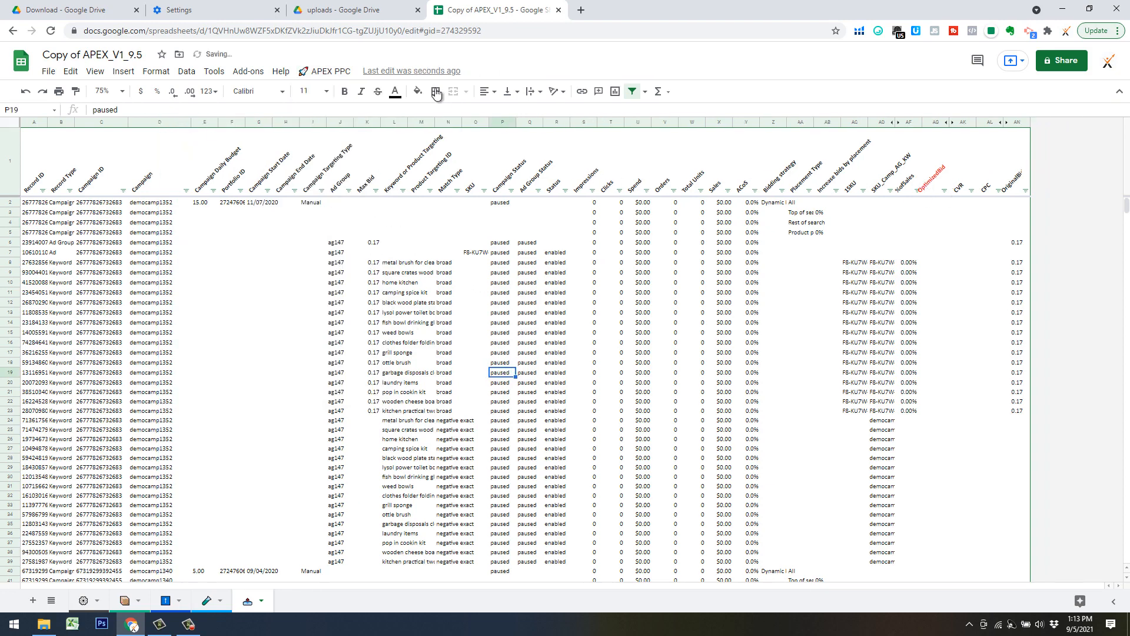
Review the APEX PPC bid optimization methods and the Bid Overrides sheet, and return to the bulk sheet.
left_click(321, 74)
mouse_move(376, 203)
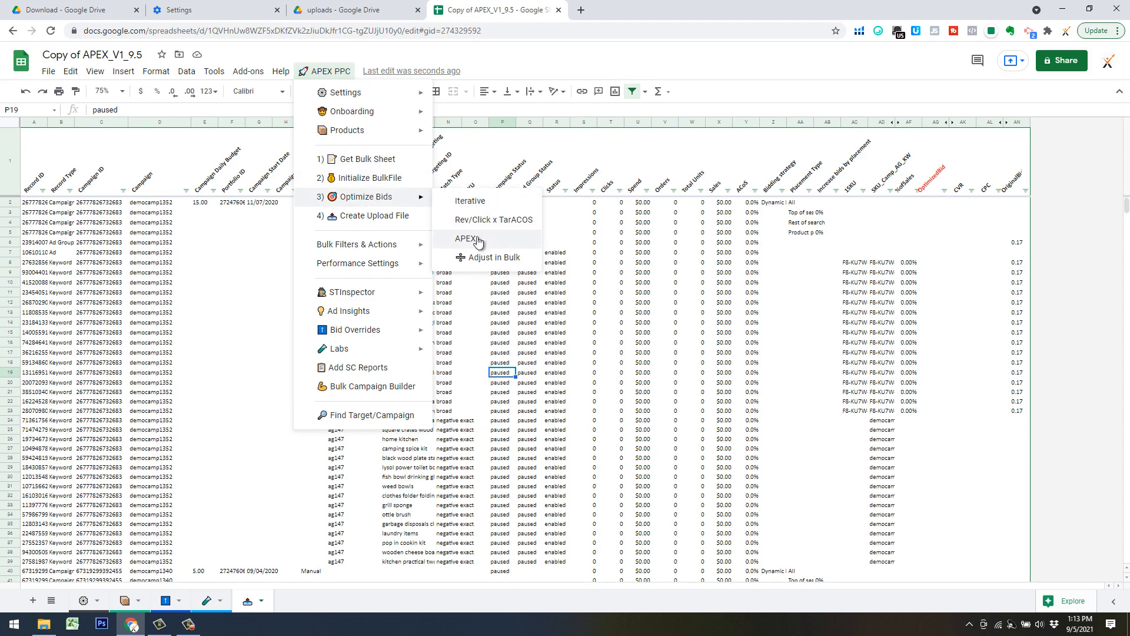
left_click(166, 600)
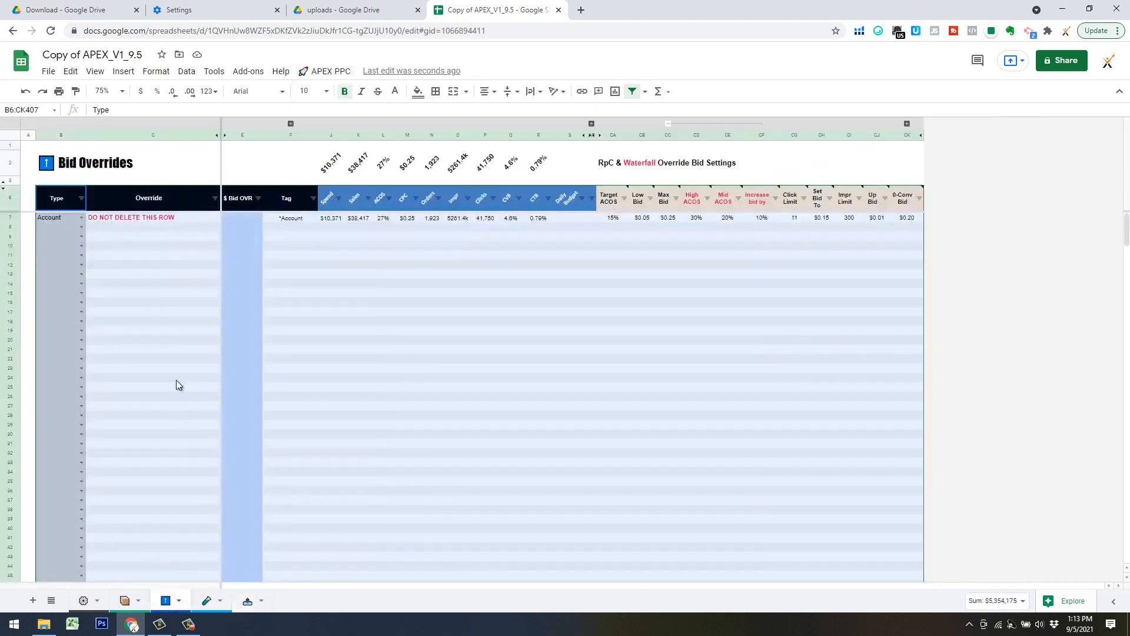
left_click(198, 255)
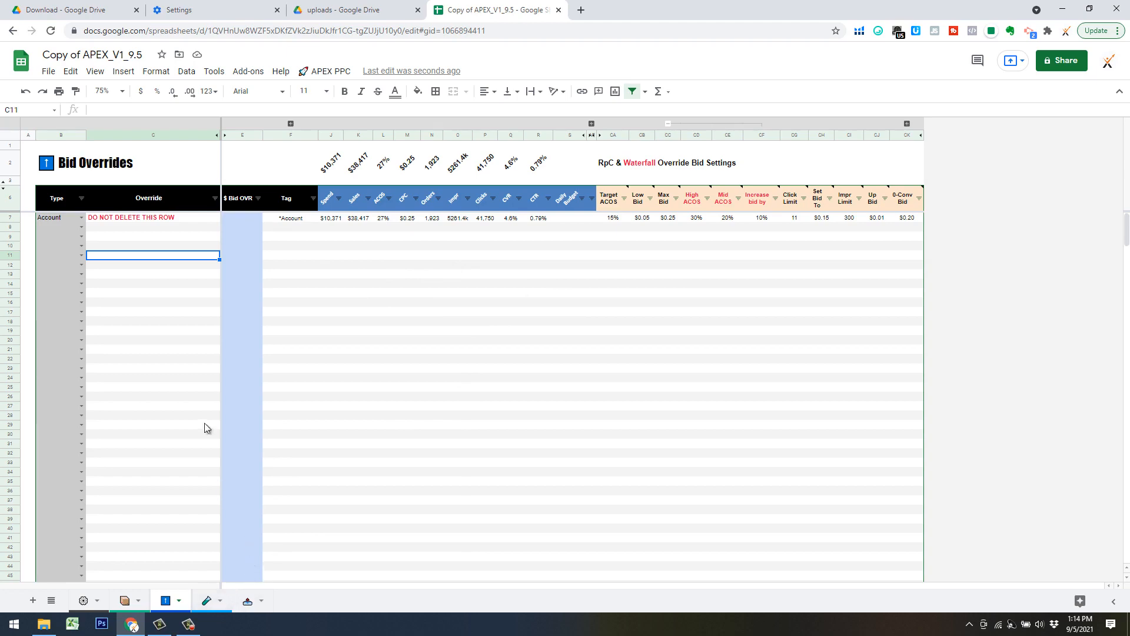
left_click(246, 600)
Review the bid optimization and upload file options, and check the uploads folder in Google Drive before returning to the bulk sheet.
left_click(324, 71)
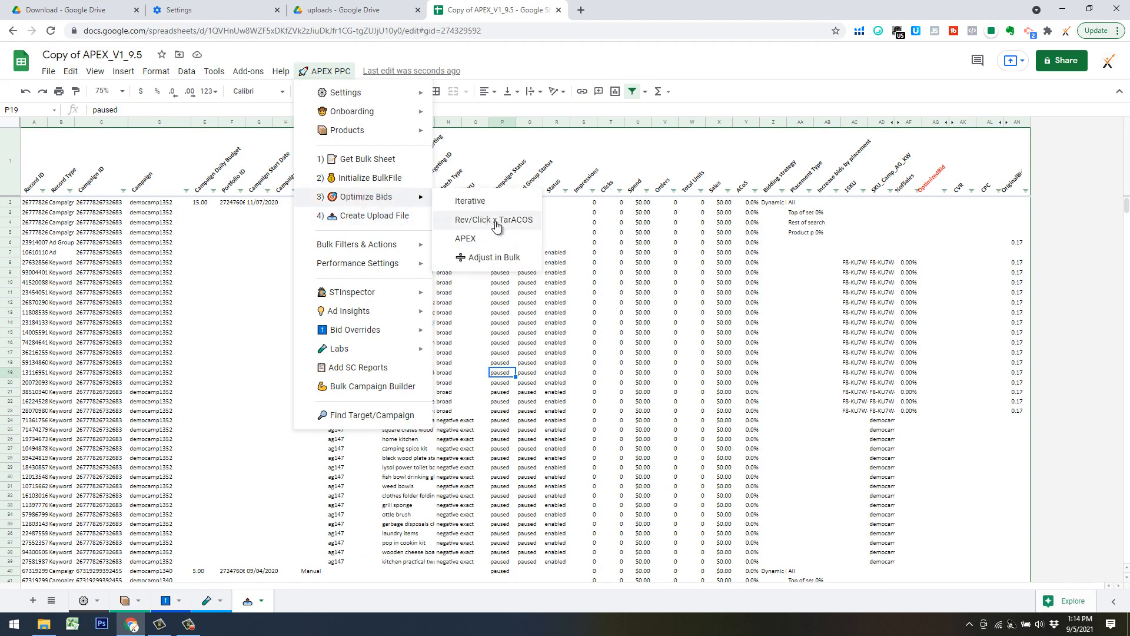
left_click(693, 272)
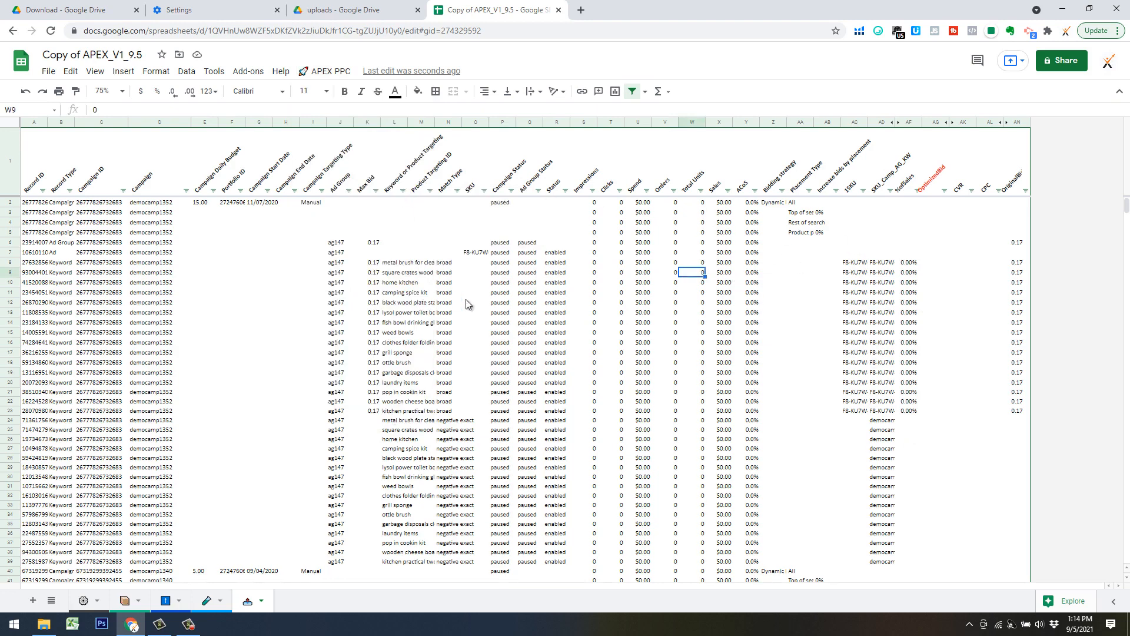
left_click(301, 71)
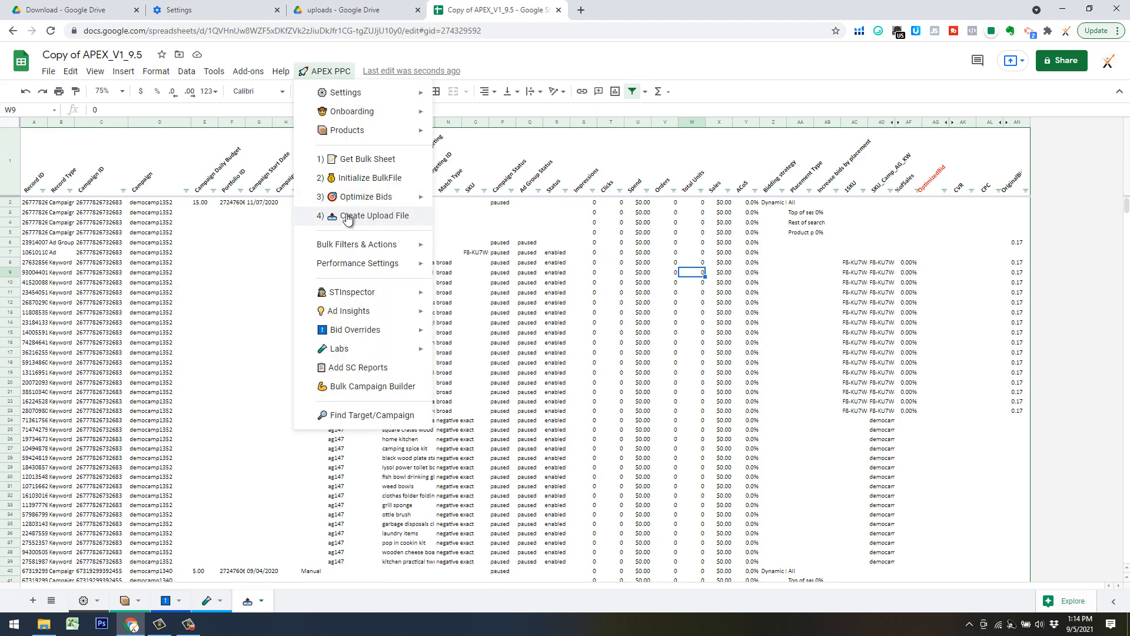
left_click(494, 252)
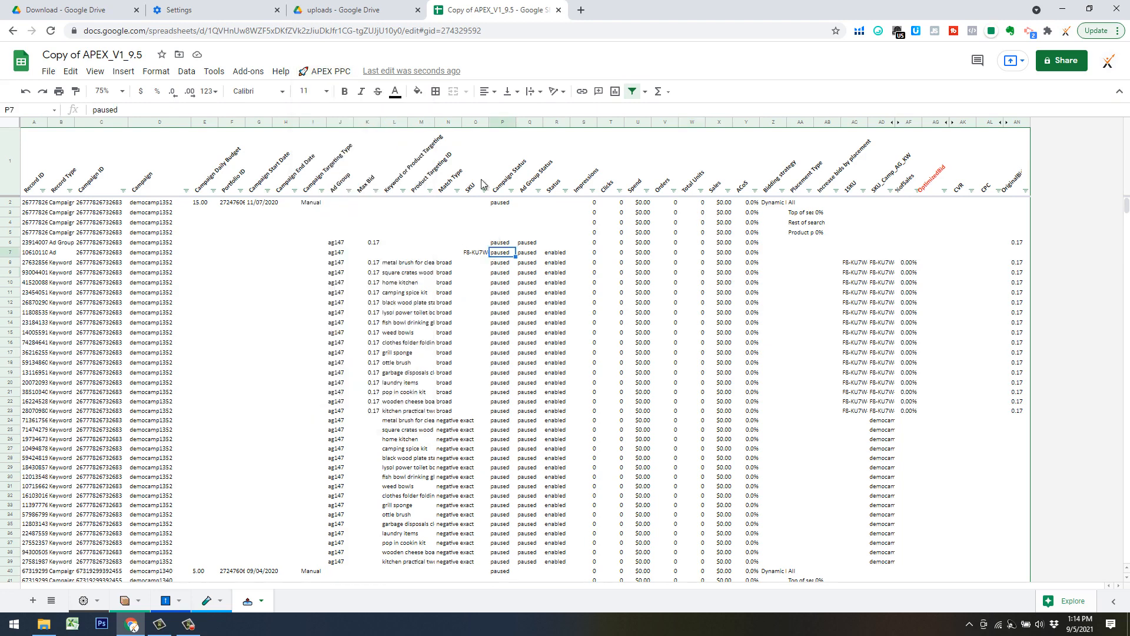
left_click(343, 10)
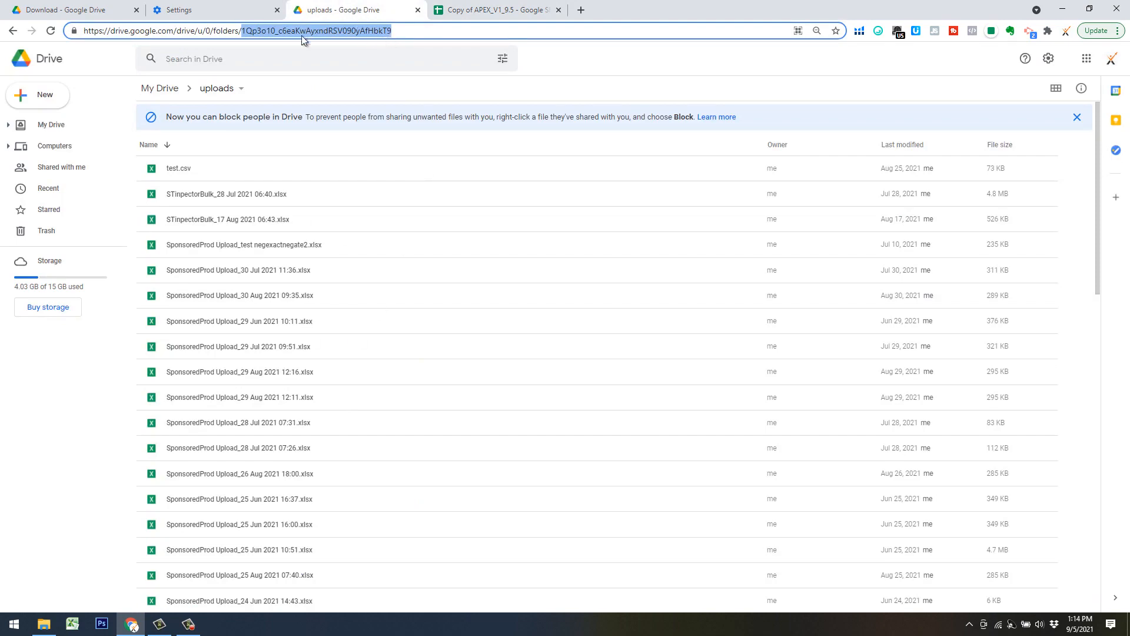
left_click(447, 16)
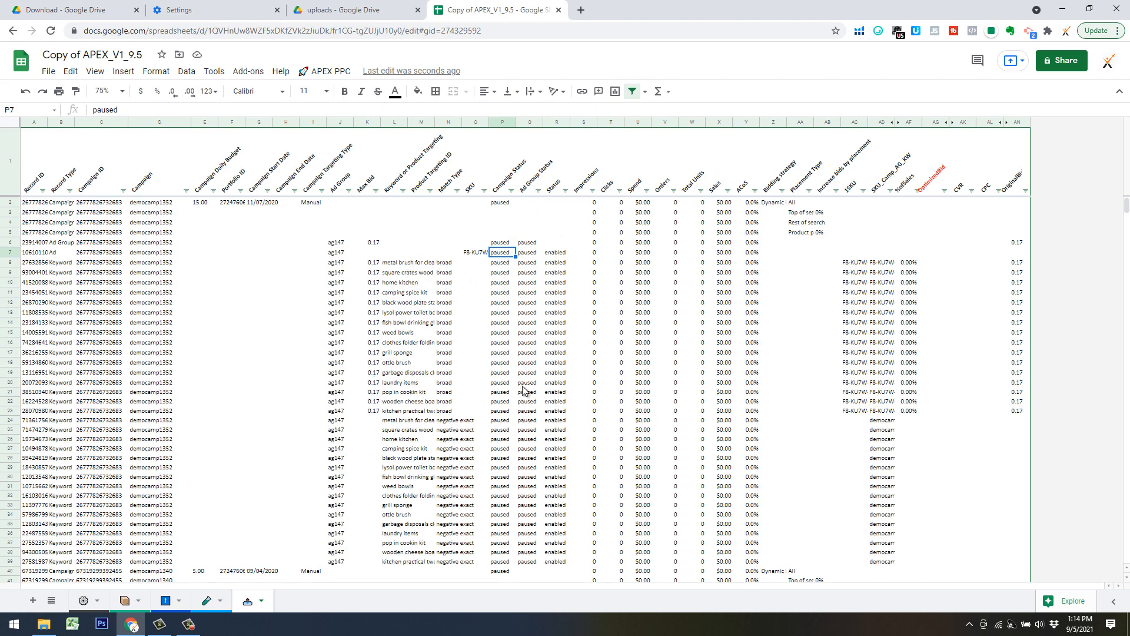
left_click(511, 363)
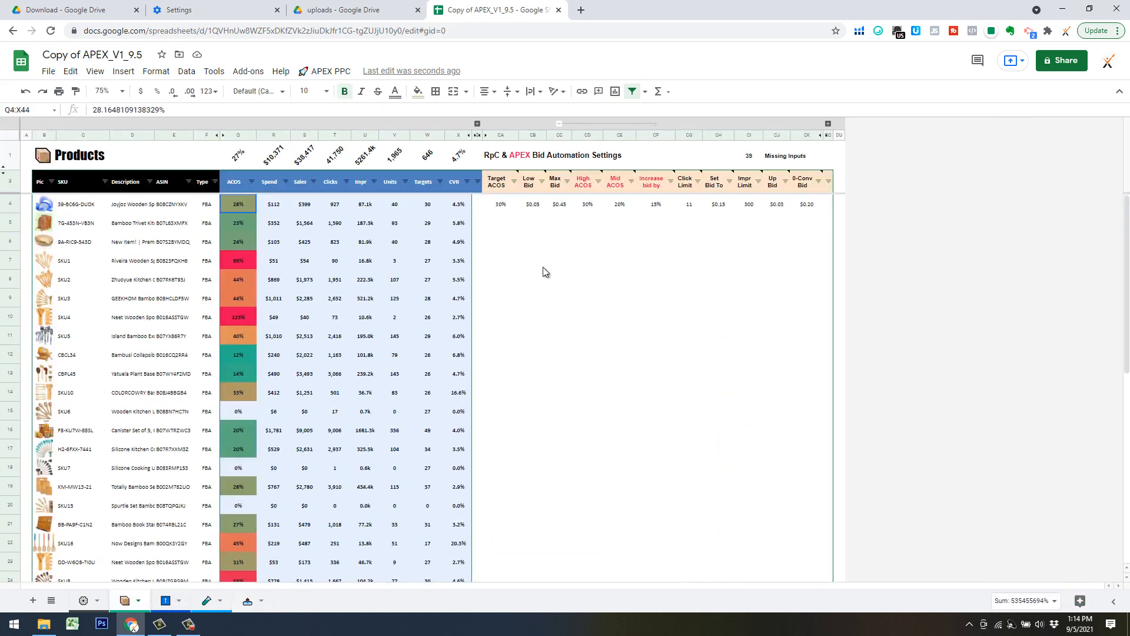
Examine the bid automation settings on the Products sheet, including the Target ACOS and Mid ACOS columns and the available optimization methods.
left_click(540, 266)
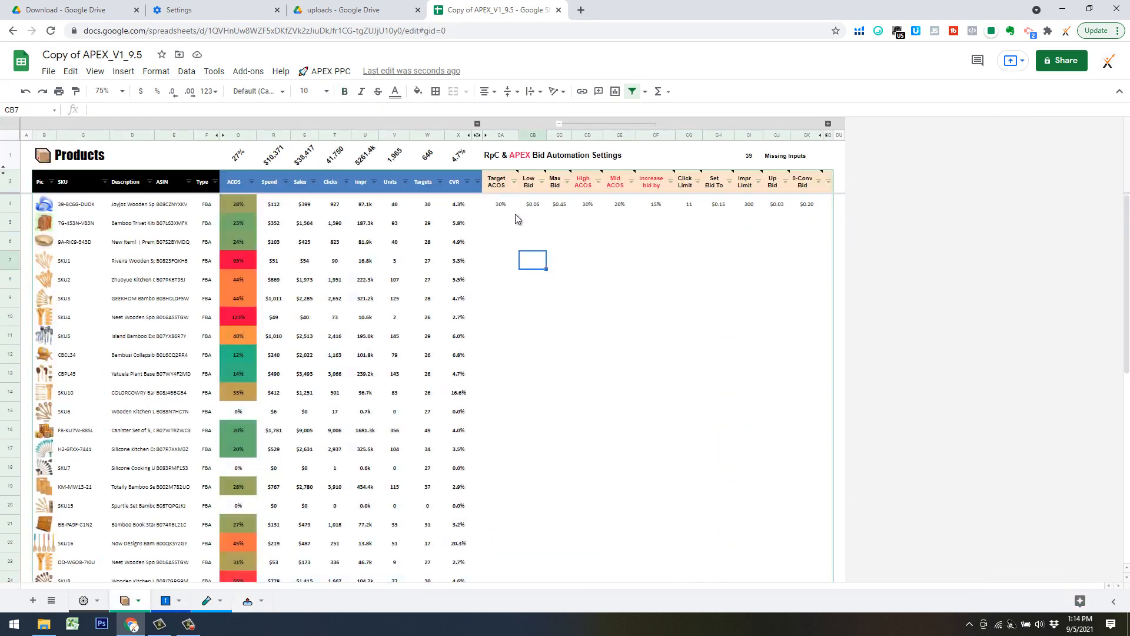
left_click(508, 204)
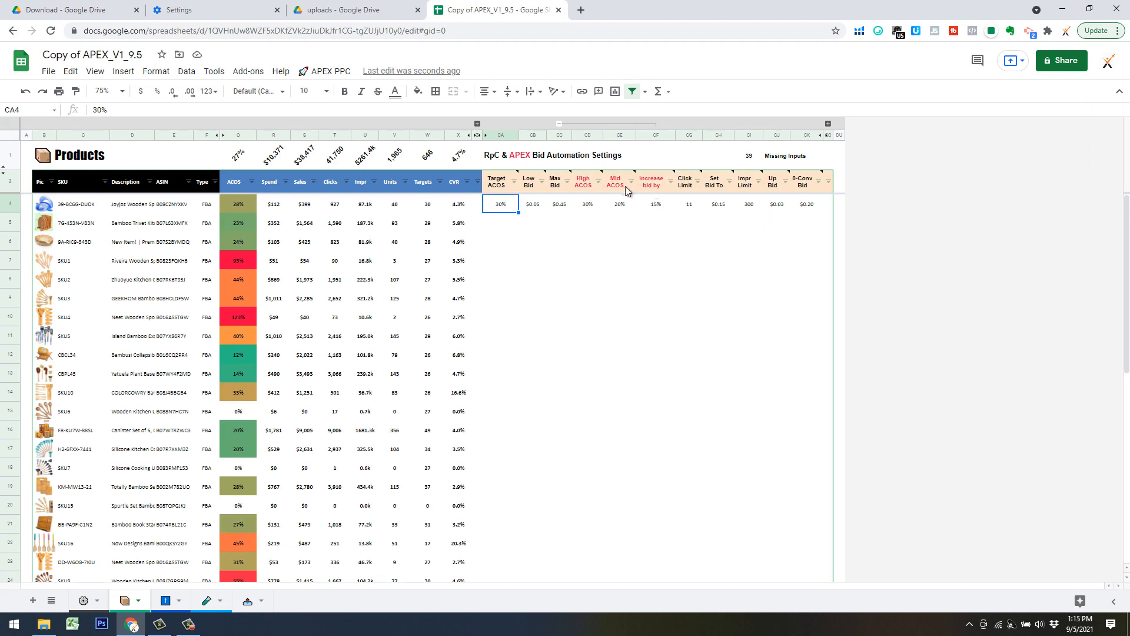
mouse_move(619, 184)
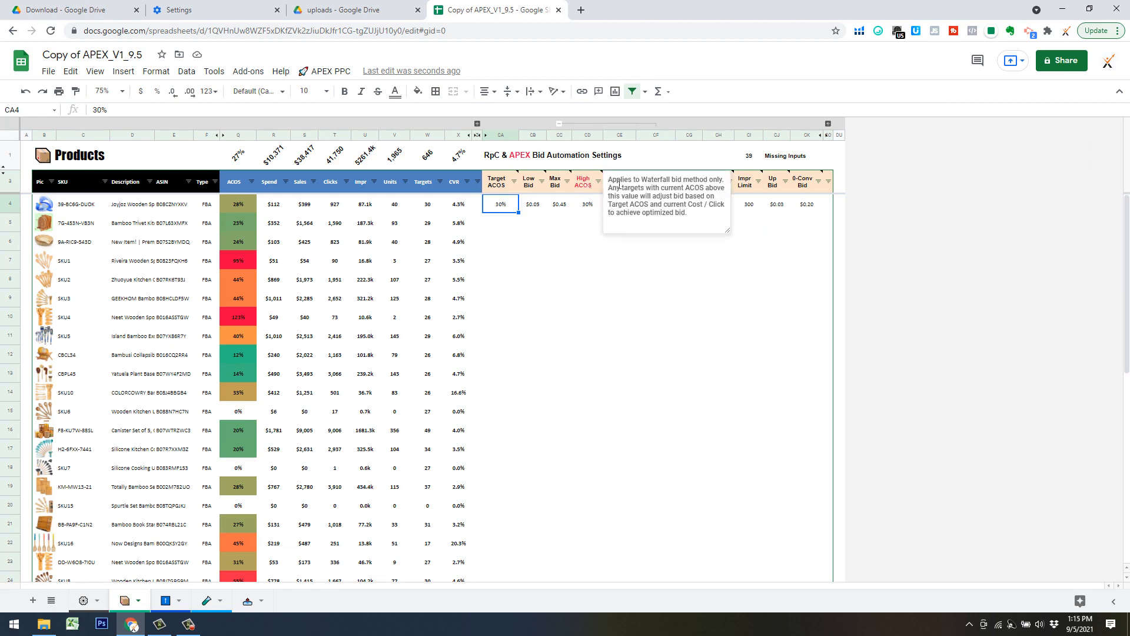
left_click(567, 259)
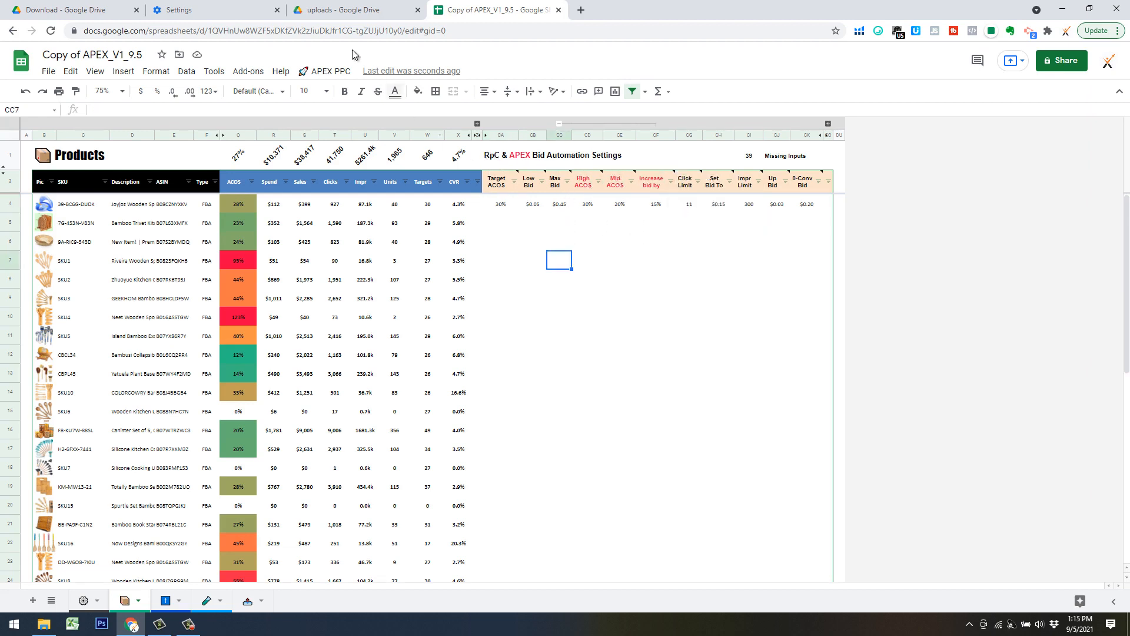
left_click(329, 71)
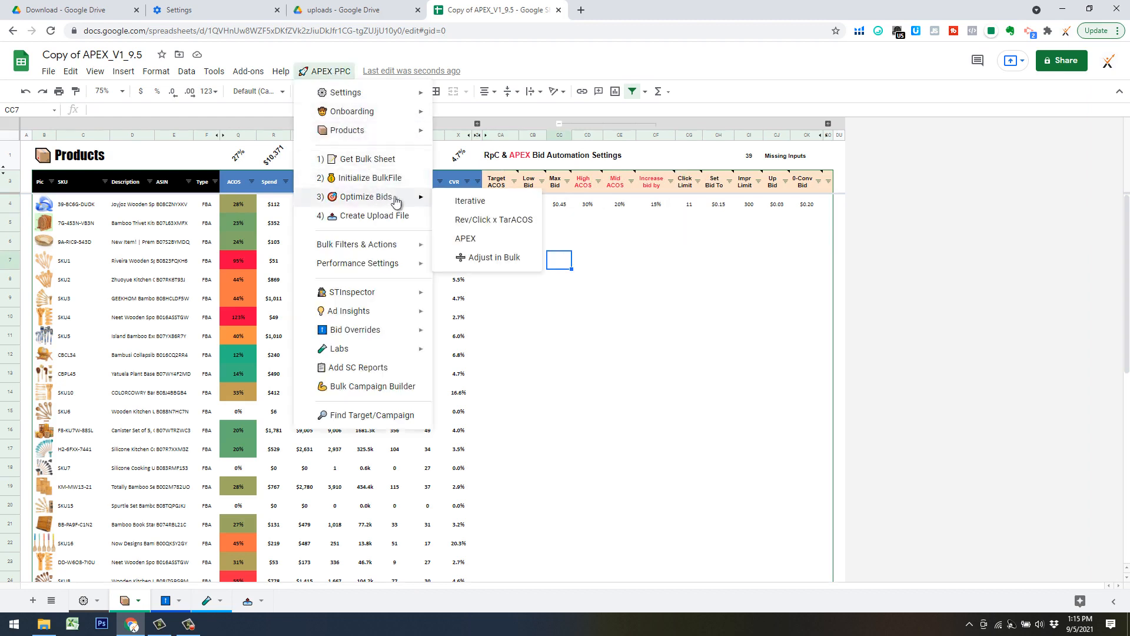
left_click(607, 257)
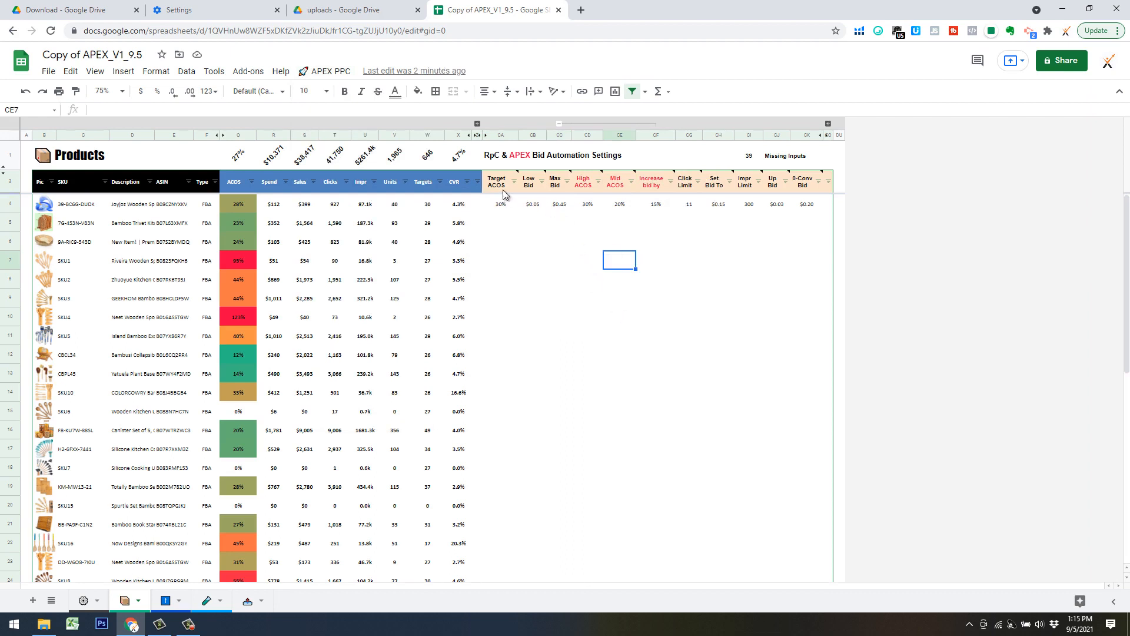
mouse_move(503, 192)
left_click(512, 239)
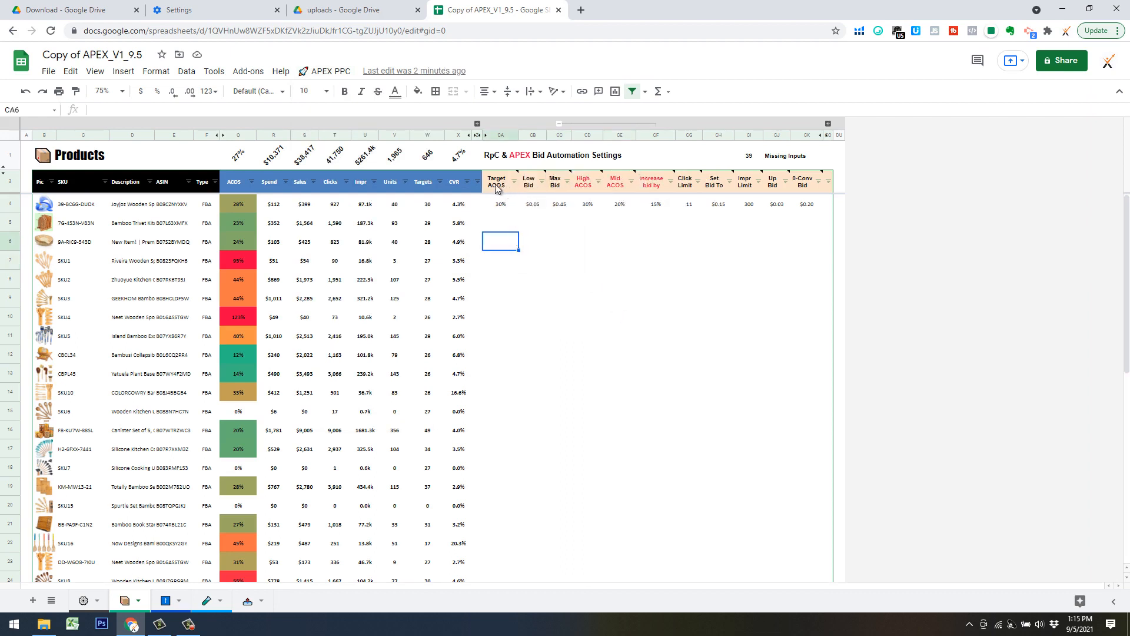
left_click(721, 343)
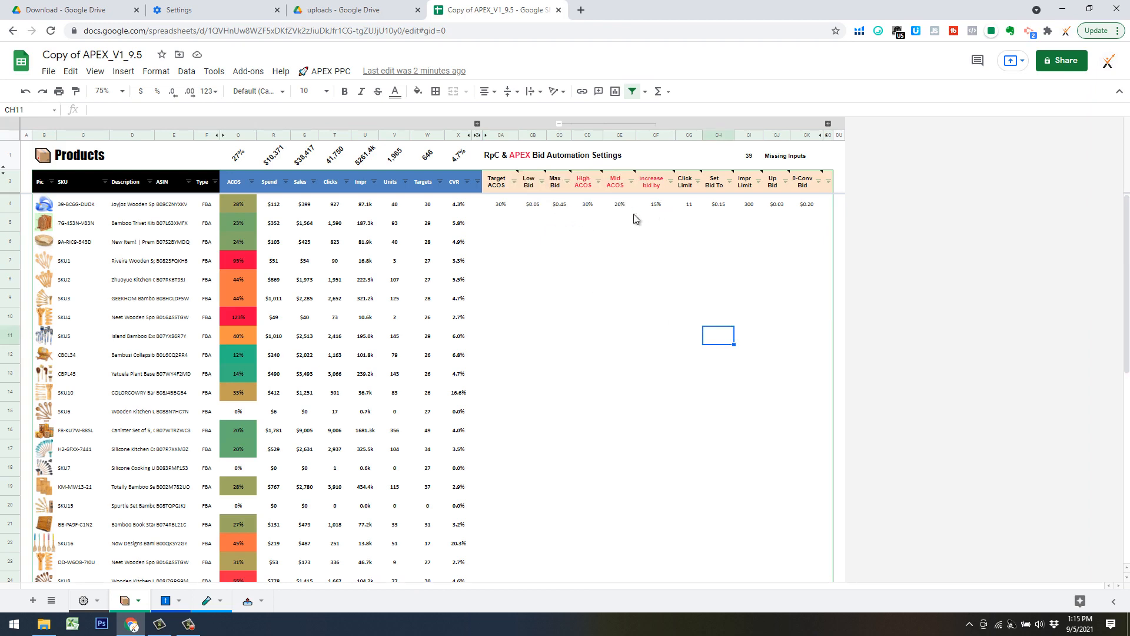
Fill the first product's bid automation settings, from Target ACOS through 0-Conv Bid, down to all other product rows through row 43.
left_click(511, 205)
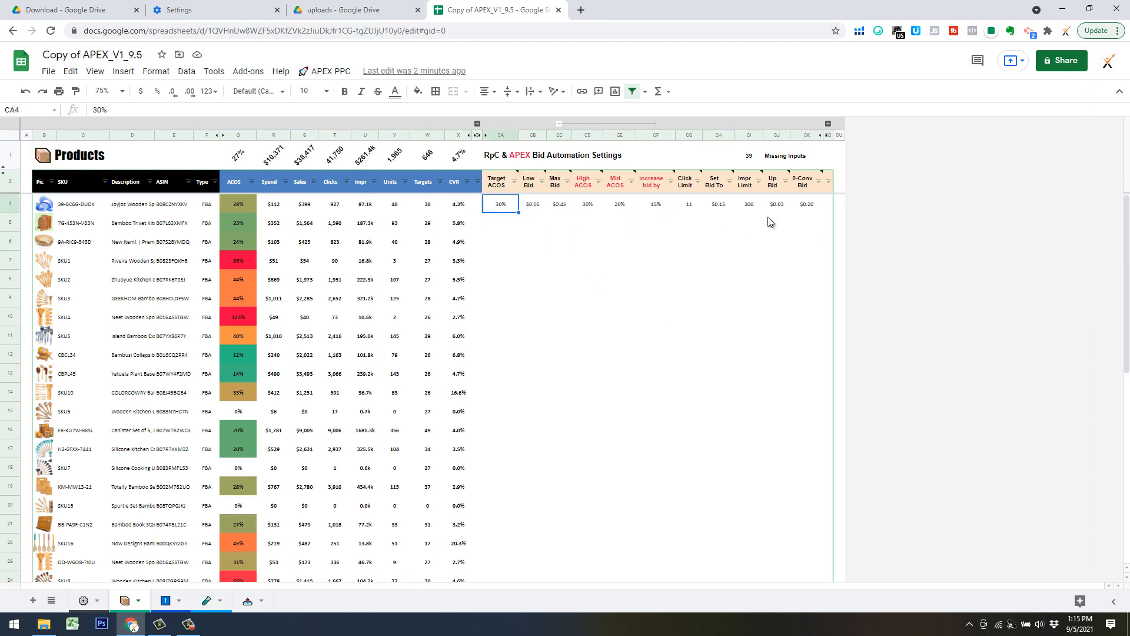
left_click(810, 207, "shift")
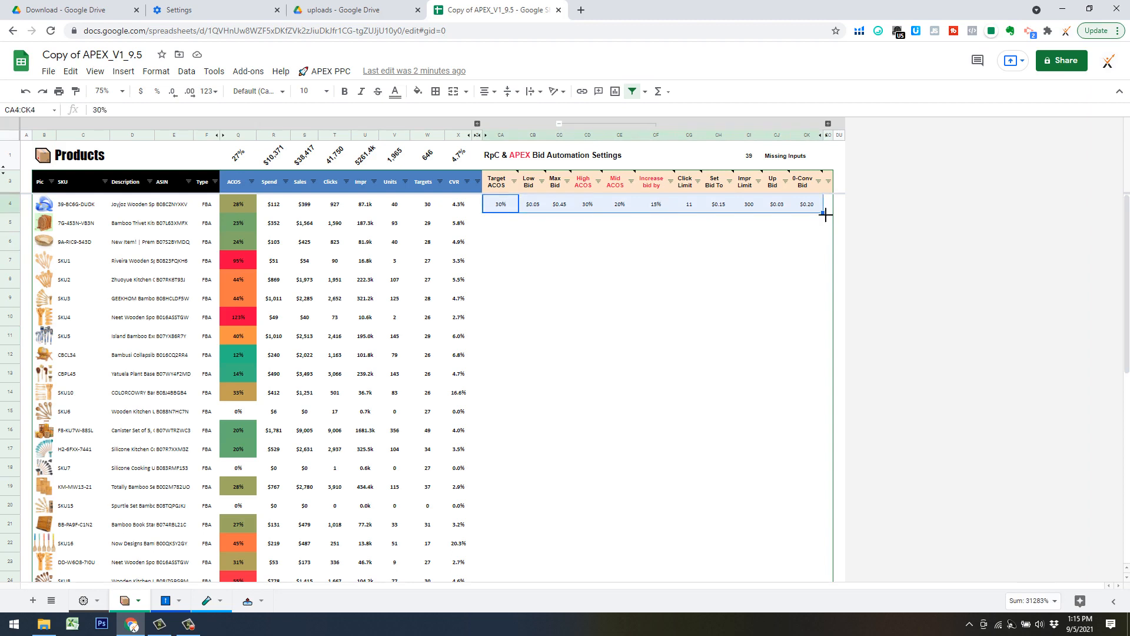
left_click_drag(822, 213, 807, 263)
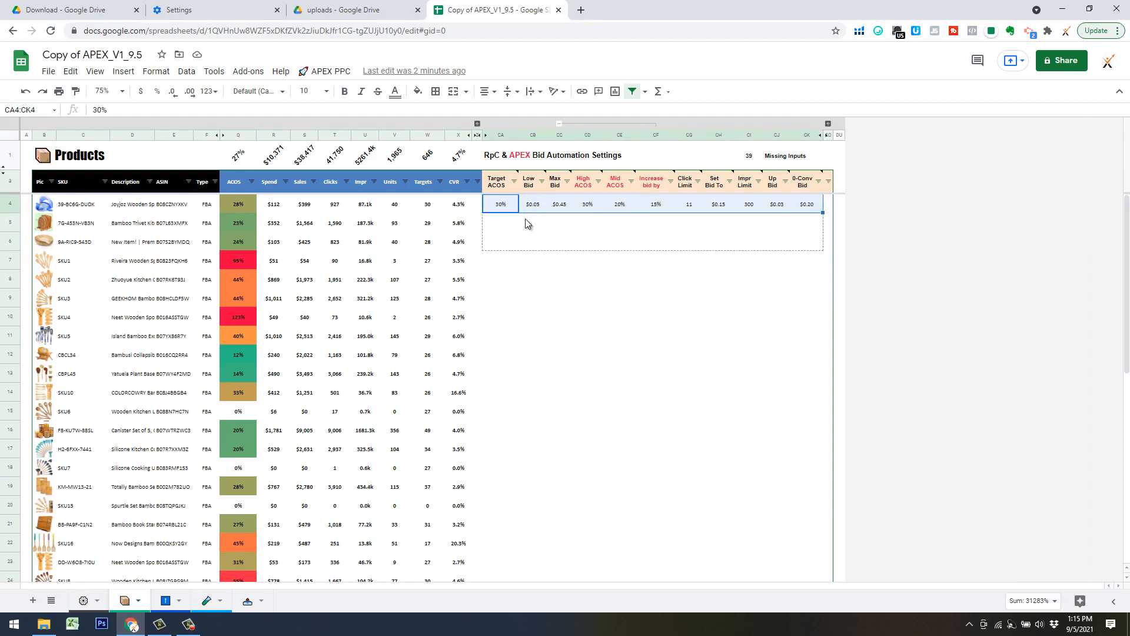
left_click_drag(528, 224, 528, 225)
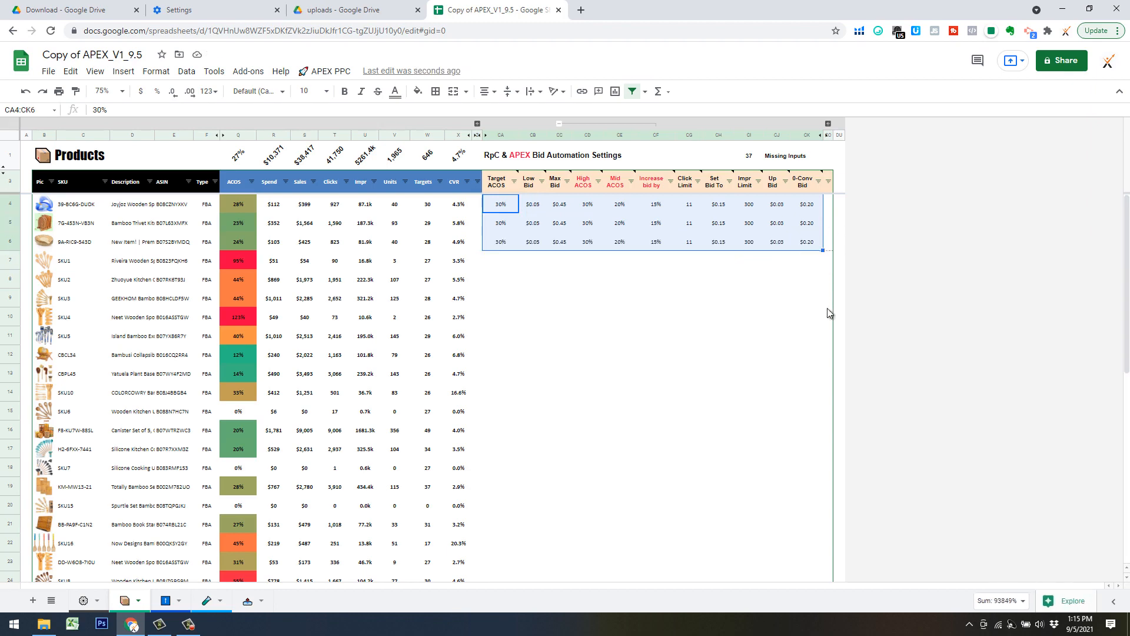
left_click_drag(822, 250, 825, 525)
left_click_drag(698, 408, 674, 377)
scroll(601, 349, "up", 5)
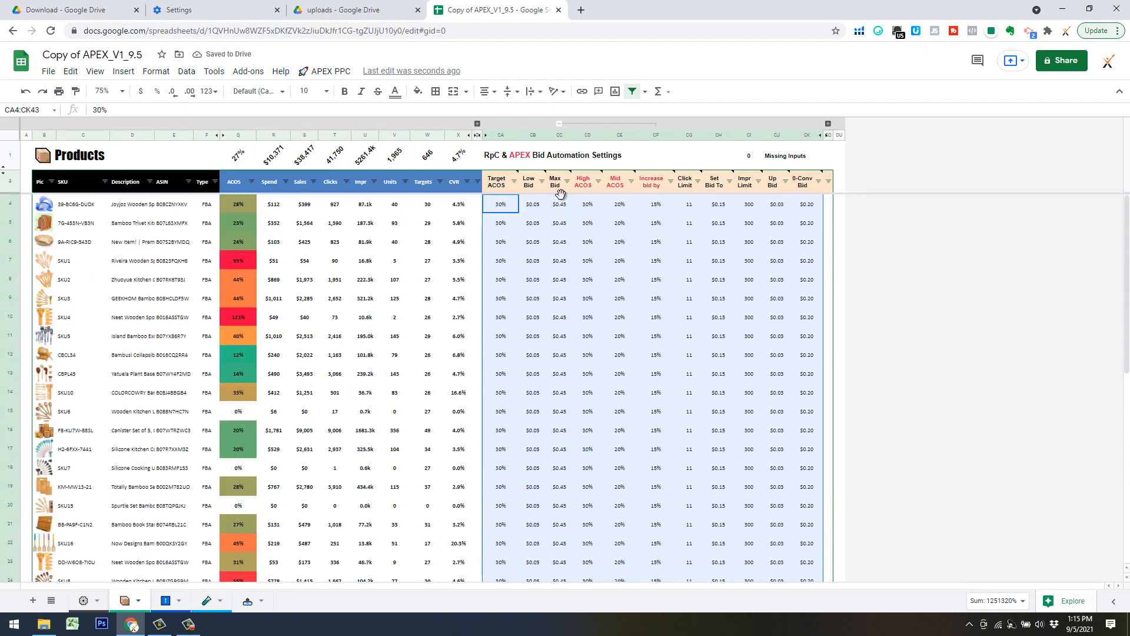
Inspect the Max Bid column on the Products sheet and select the first product's max bid.
left_click(557, 136)
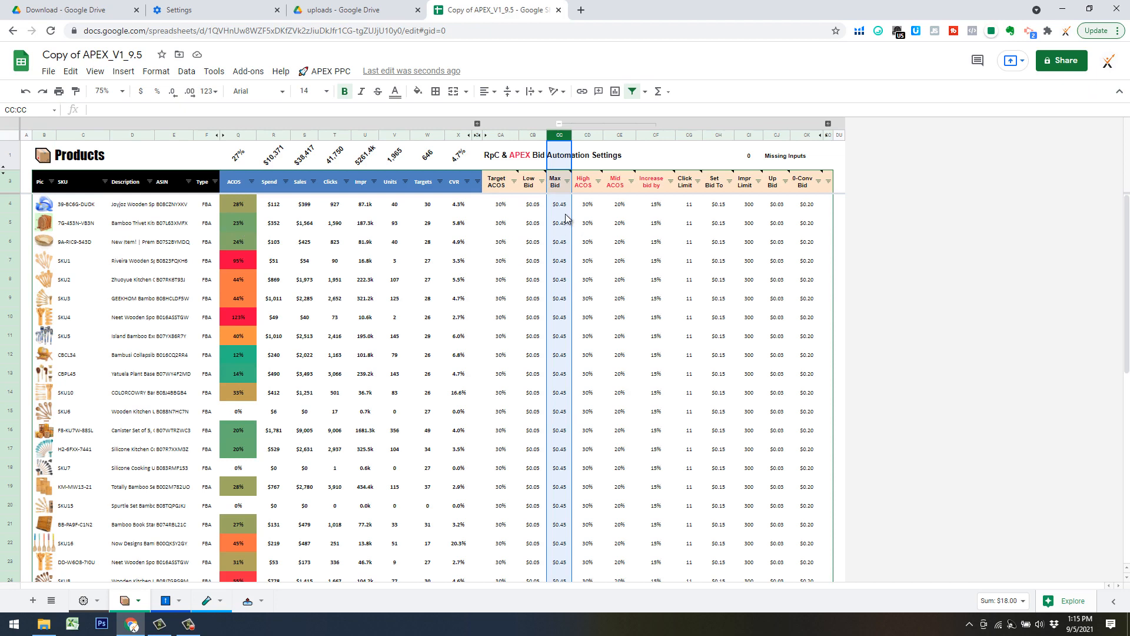
left_click(599, 249)
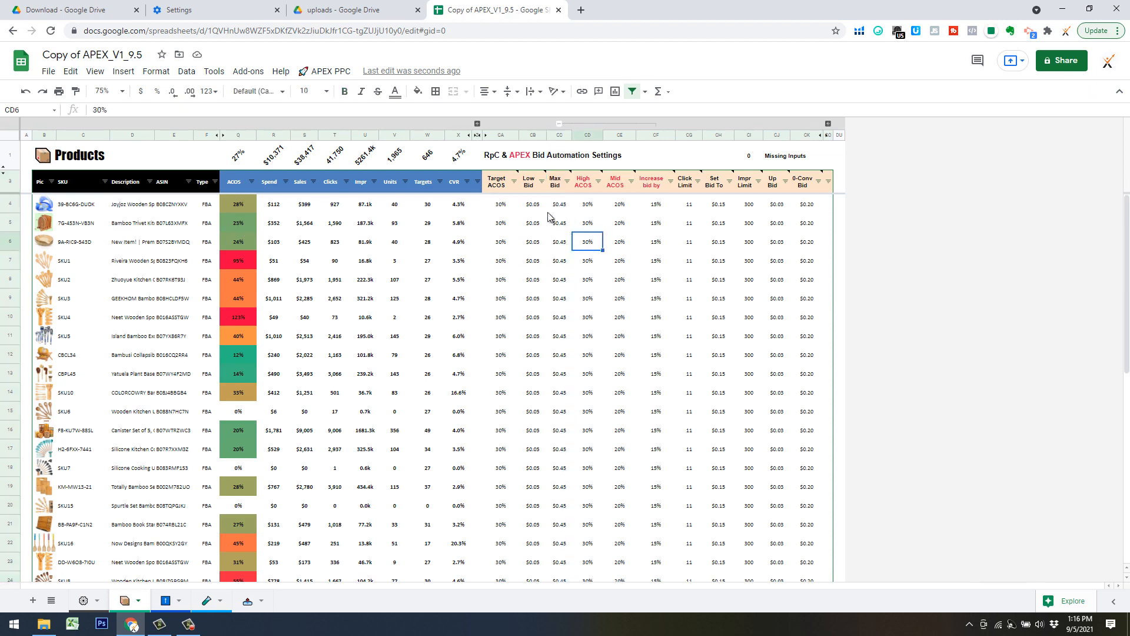
key("Left")
key("Up")
key("Up")
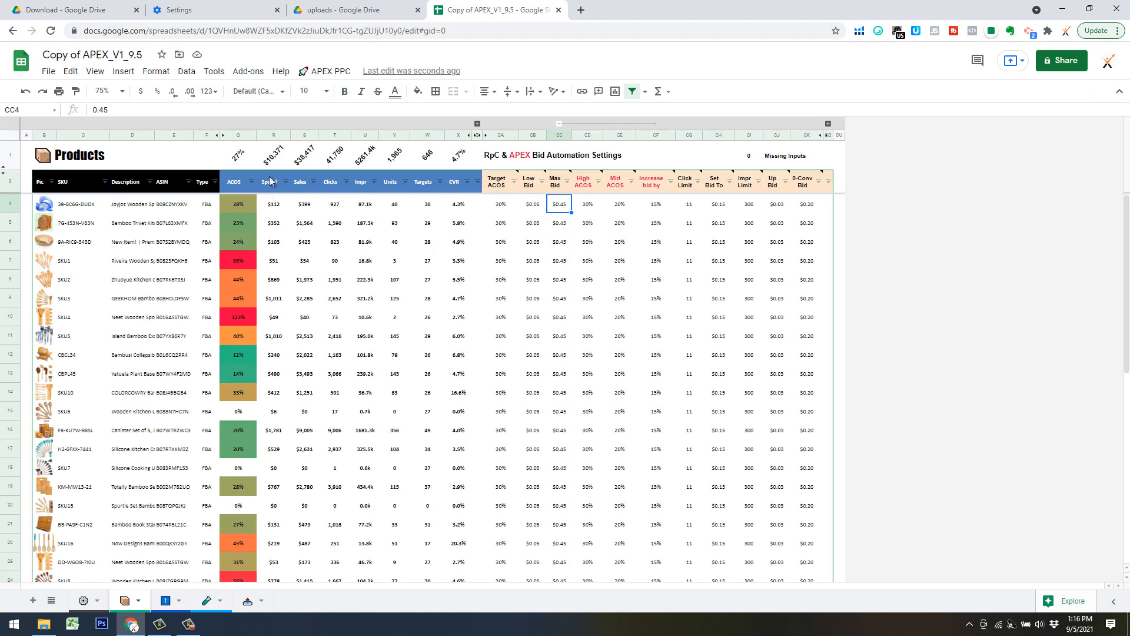
Run Calculate Profits for the products and select the first product's Landed Cost cell.
left_click(325, 71)
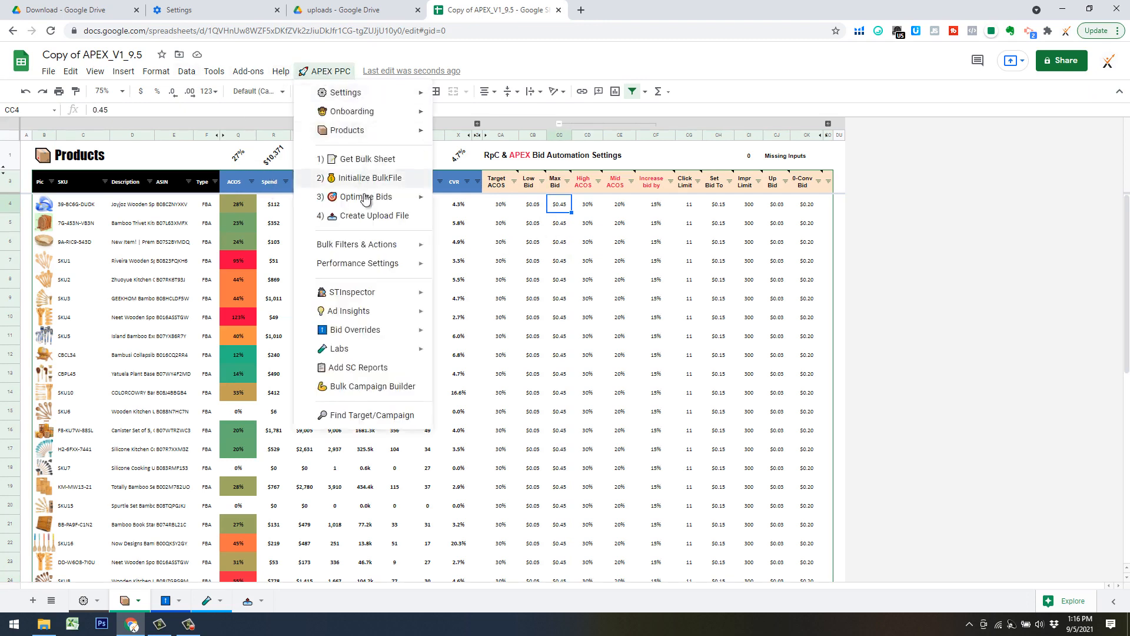
mouse_move(366, 100)
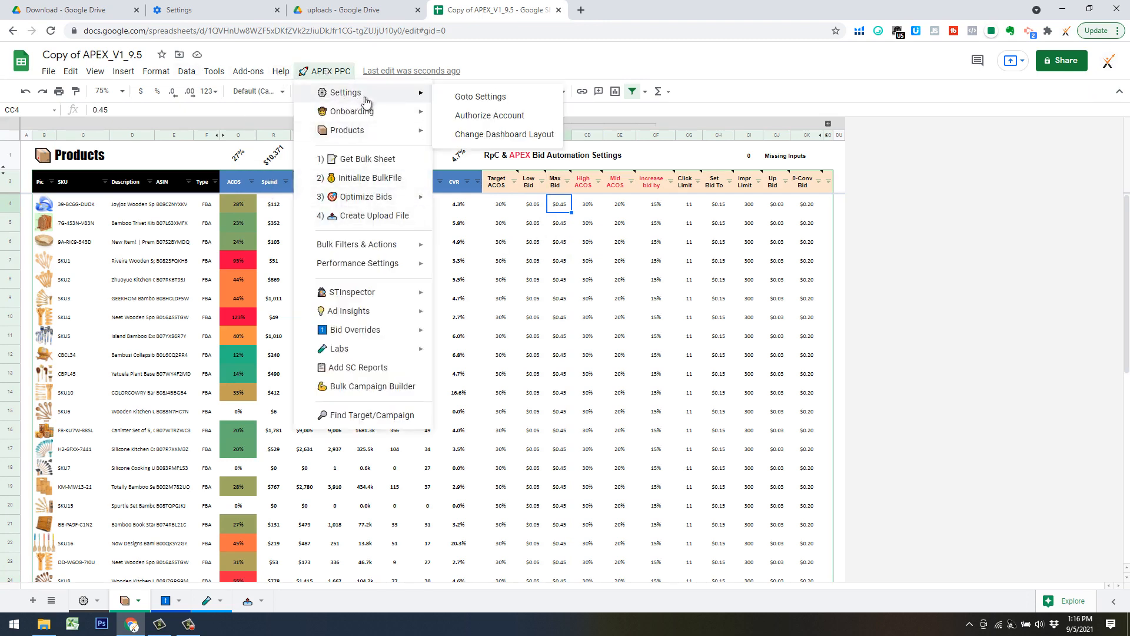
mouse_move(367, 132)
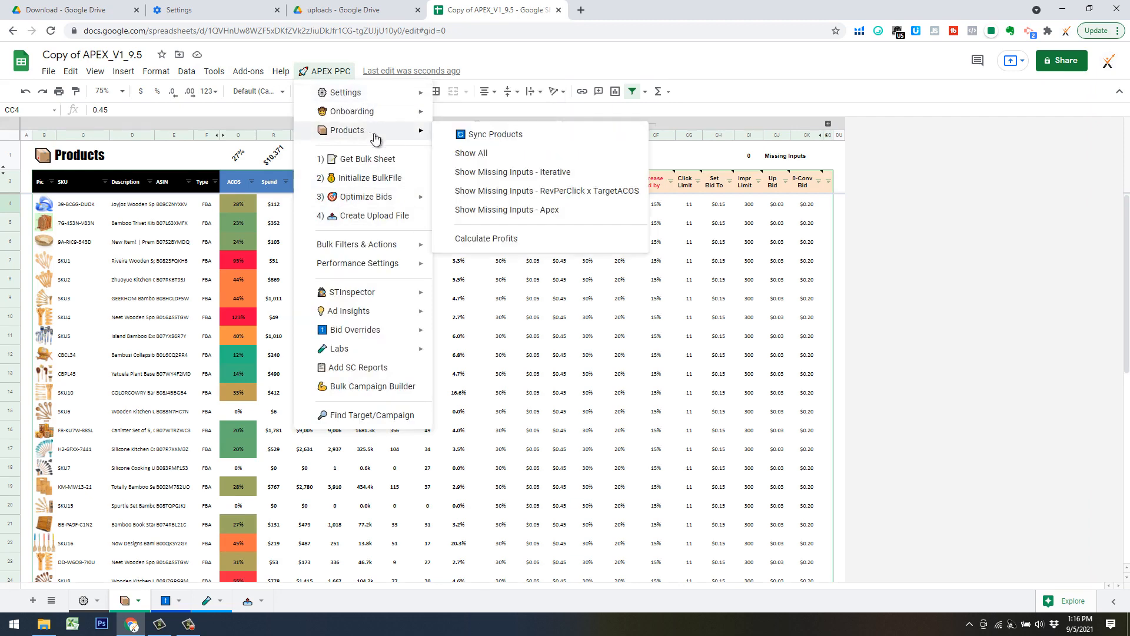
left_click(482, 237)
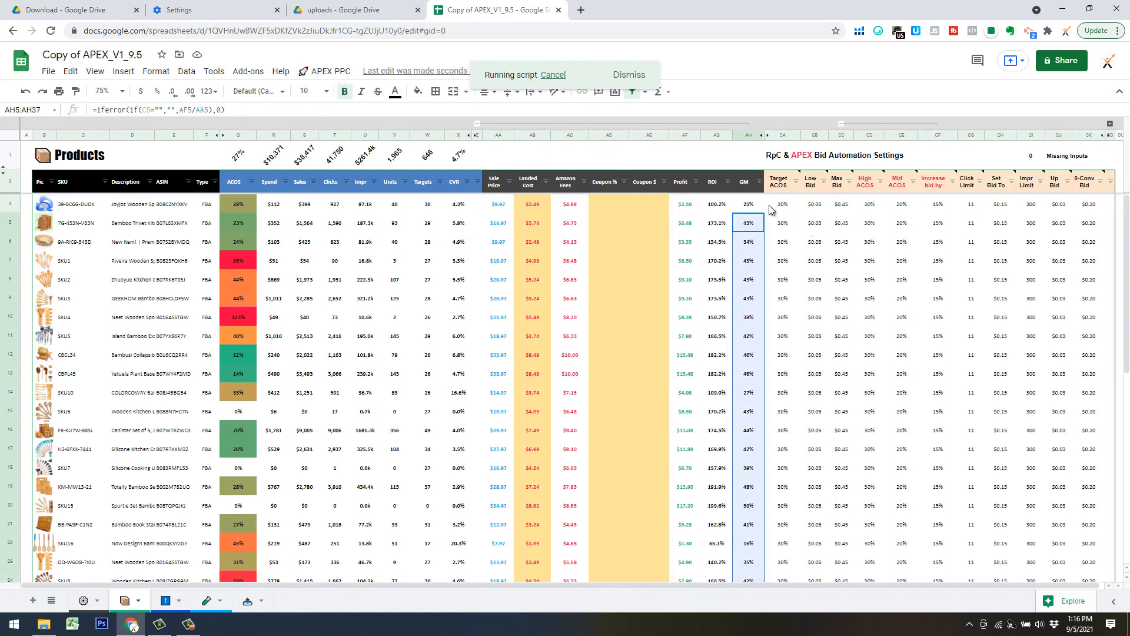
left_click(531, 211)
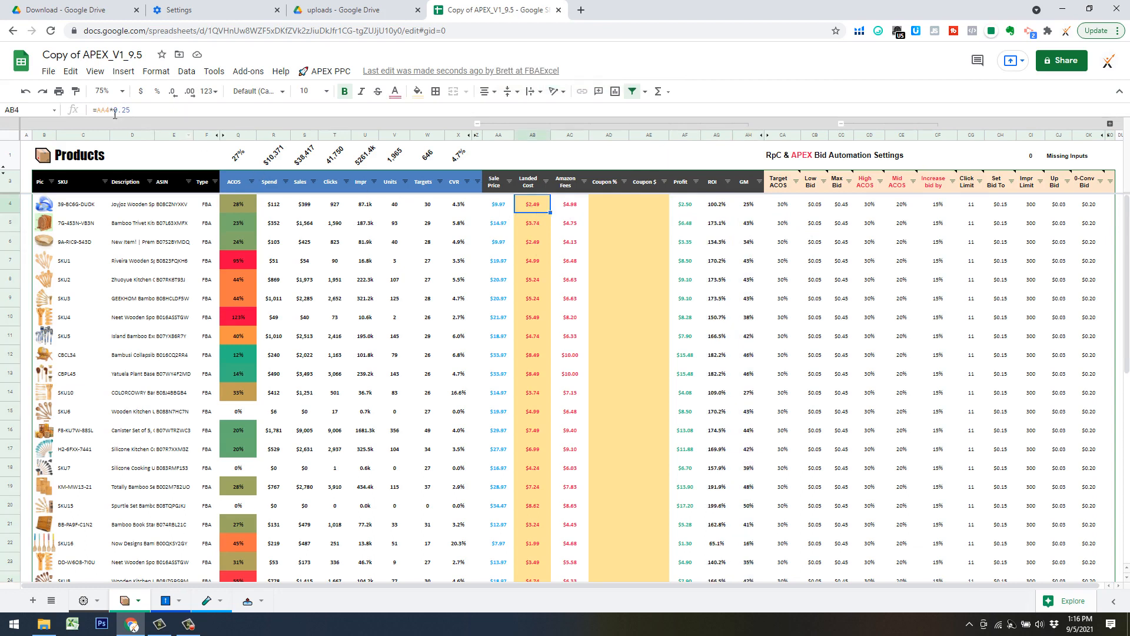
Review the Amazon Fees and GM columns on the Products sheet and collapse the profit column group.
left_click(562, 241)
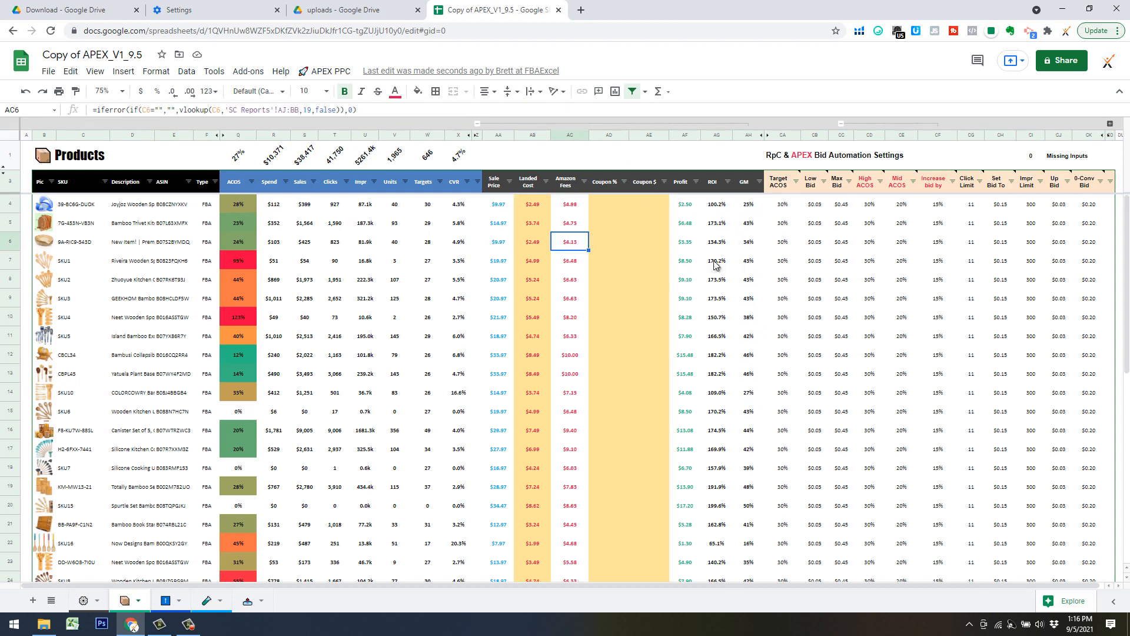
left_click(748, 206)
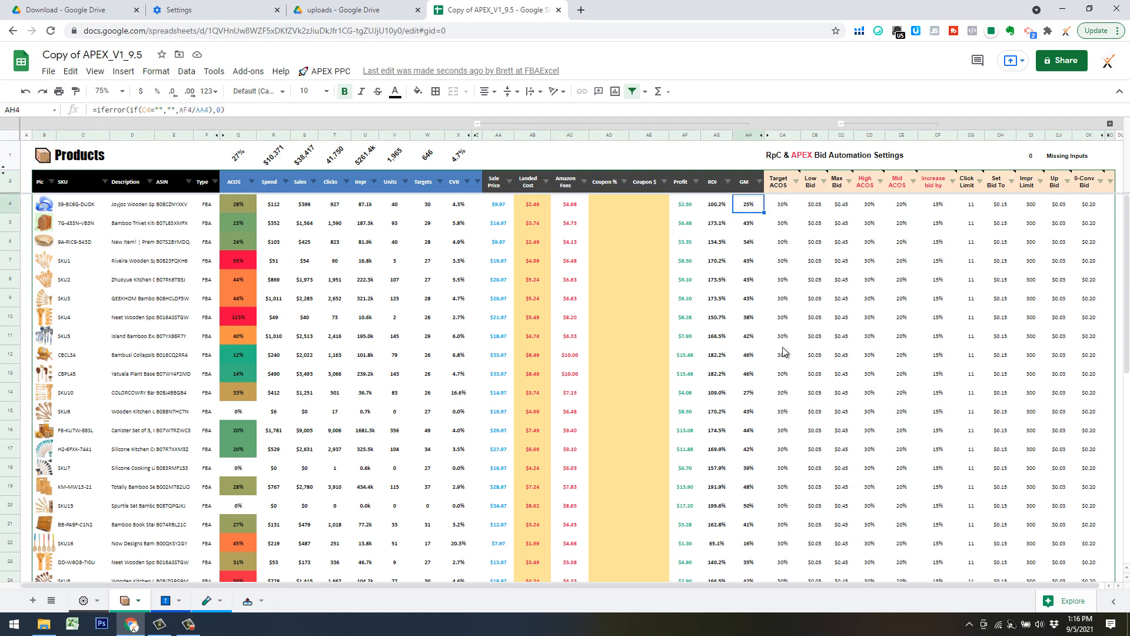
left_click(478, 124)
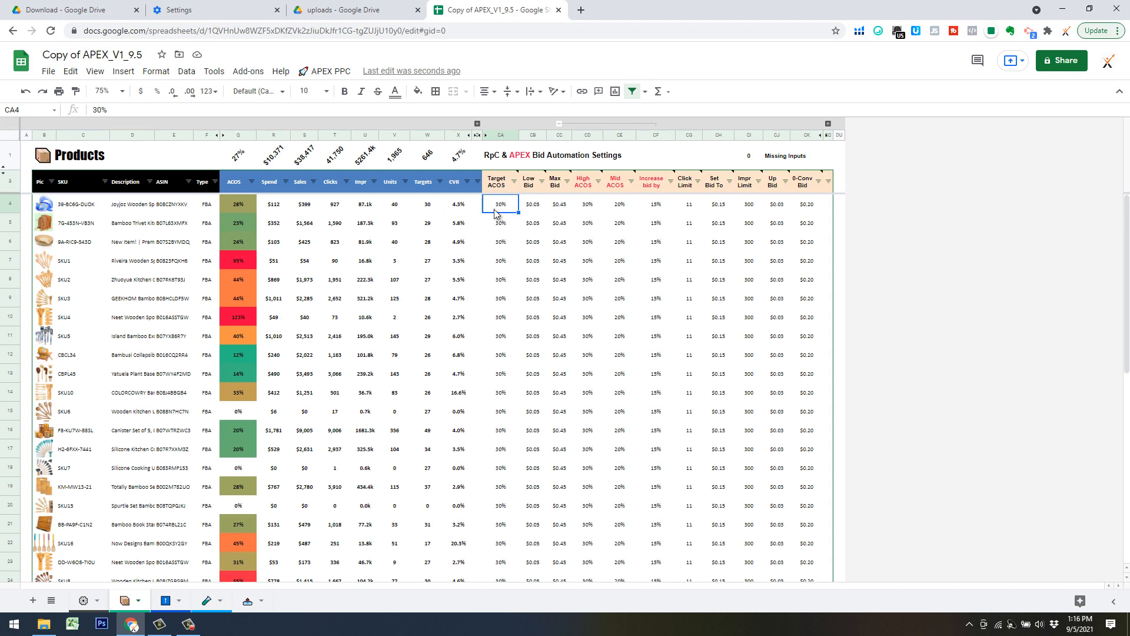
Examine the Max Bid, Target ACOS and Mid ACOS settings across the product rows.
left_click(568, 209)
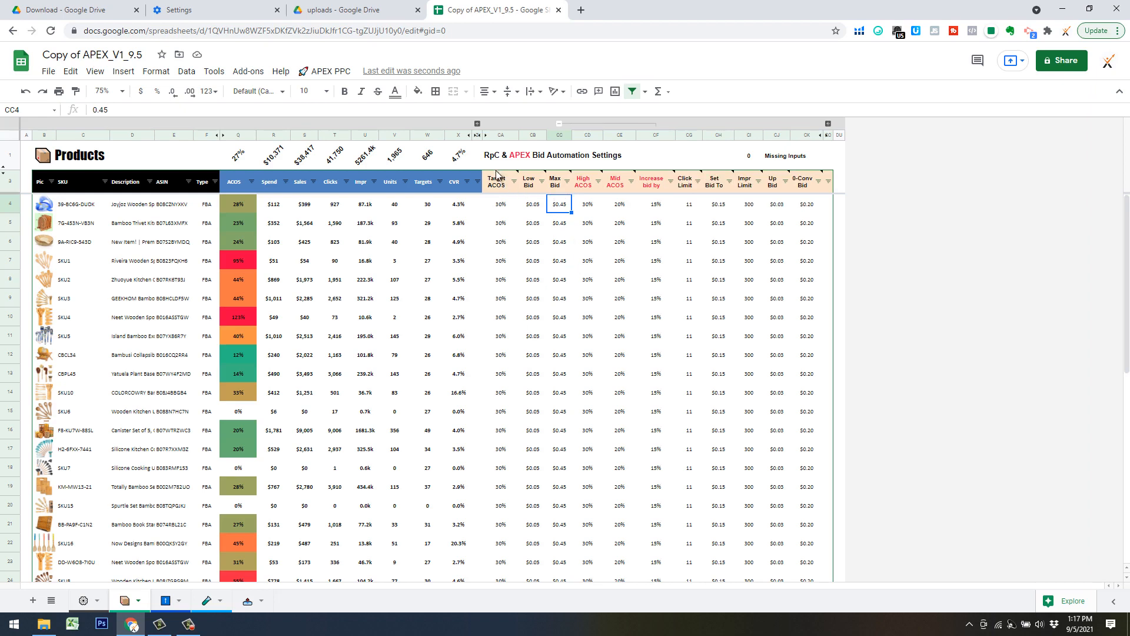
mouse_move(504, 182)
left_click(503, 278)
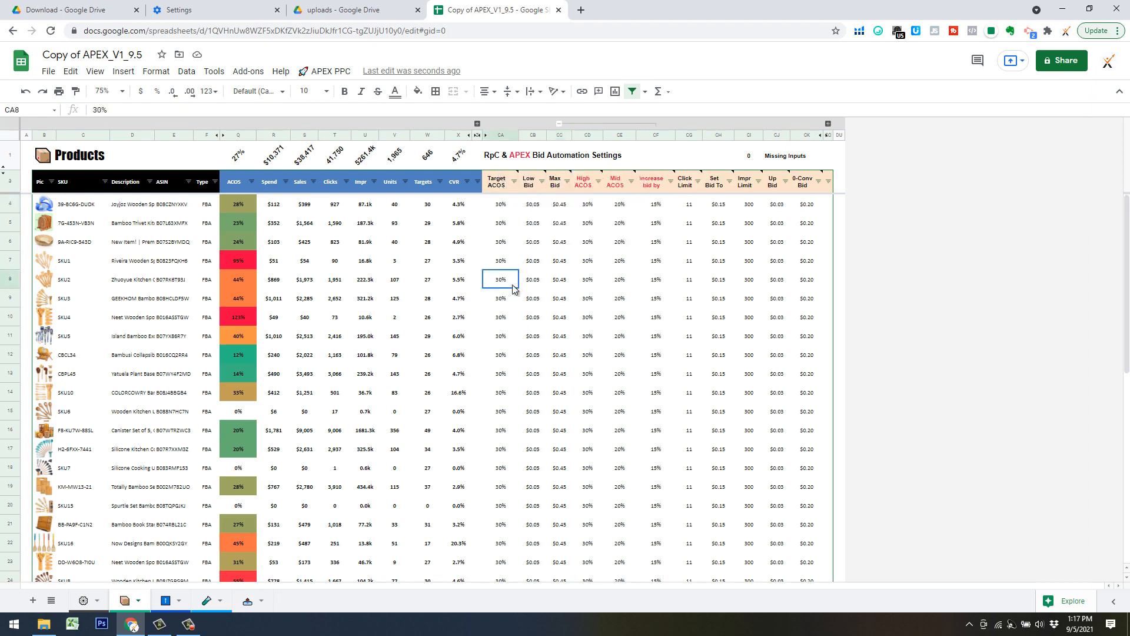
left_click(619, 359)
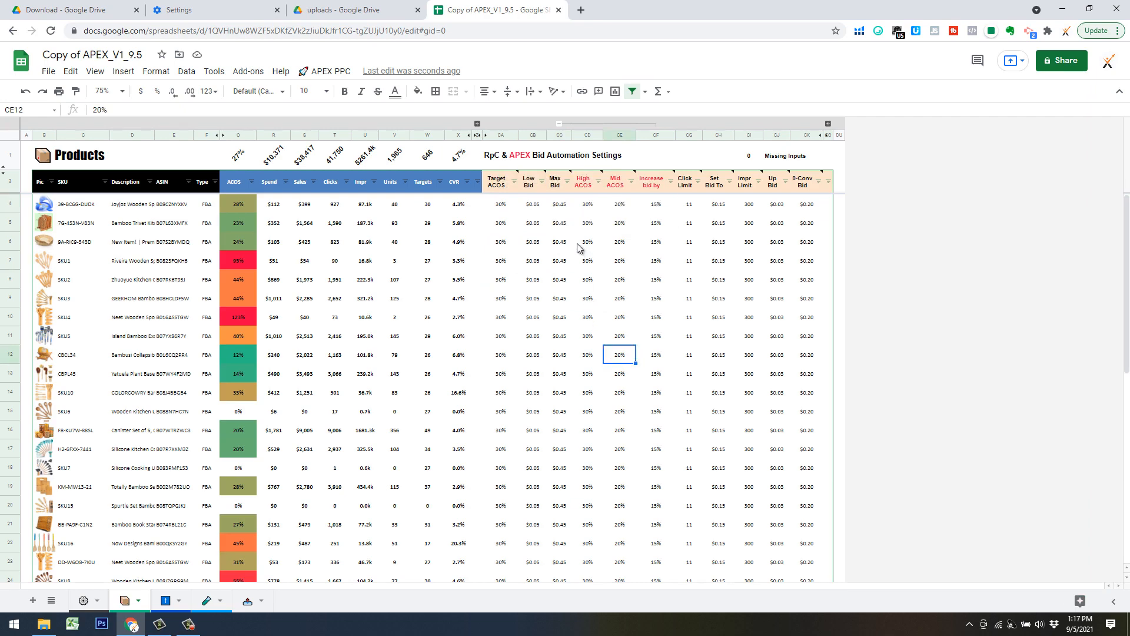
scroll(574, 277, "down", 3)
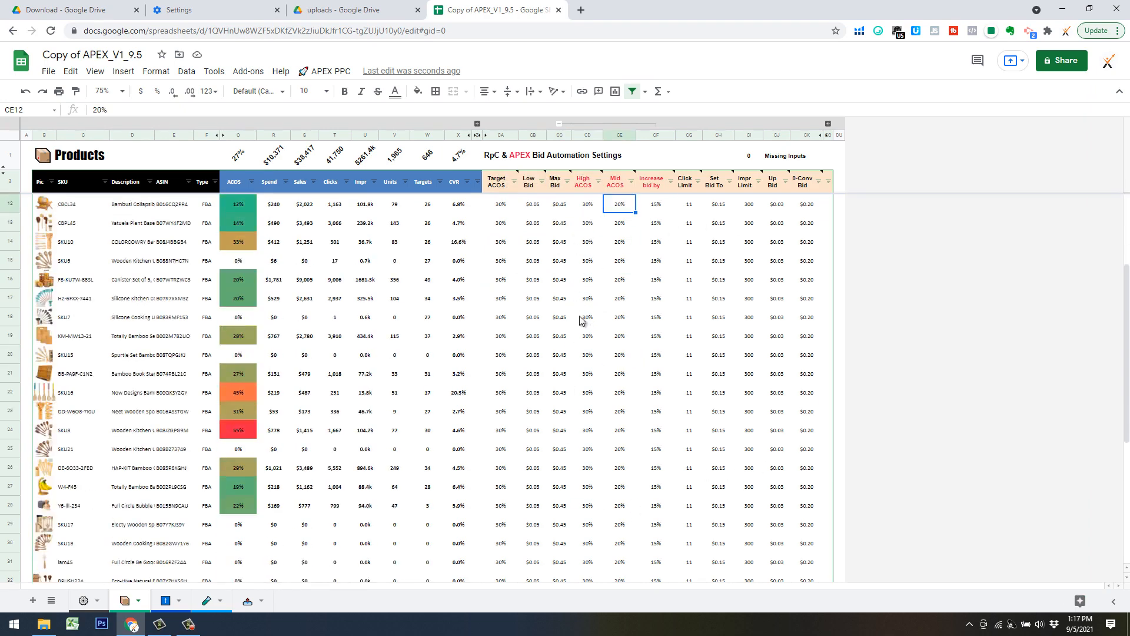
scroll(580, 319, "up", 3)
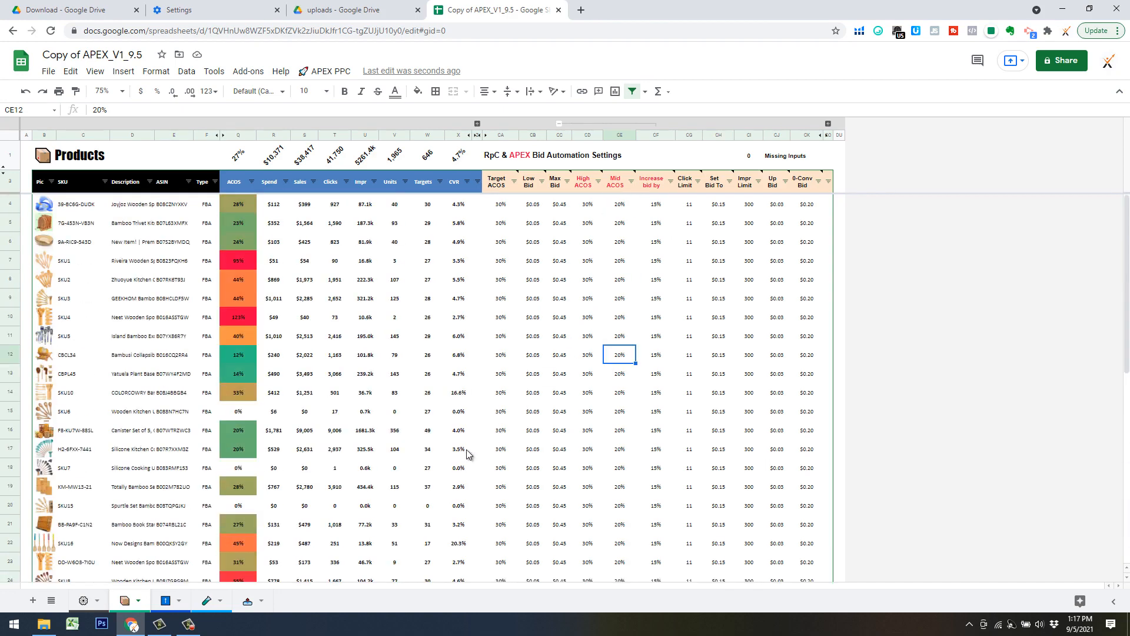
Set the Products Dashboard Layout to Iterate, apply the layout change and inspect the Iterative Bid Settings columns on the Products sheet.
left_click(83, 600)
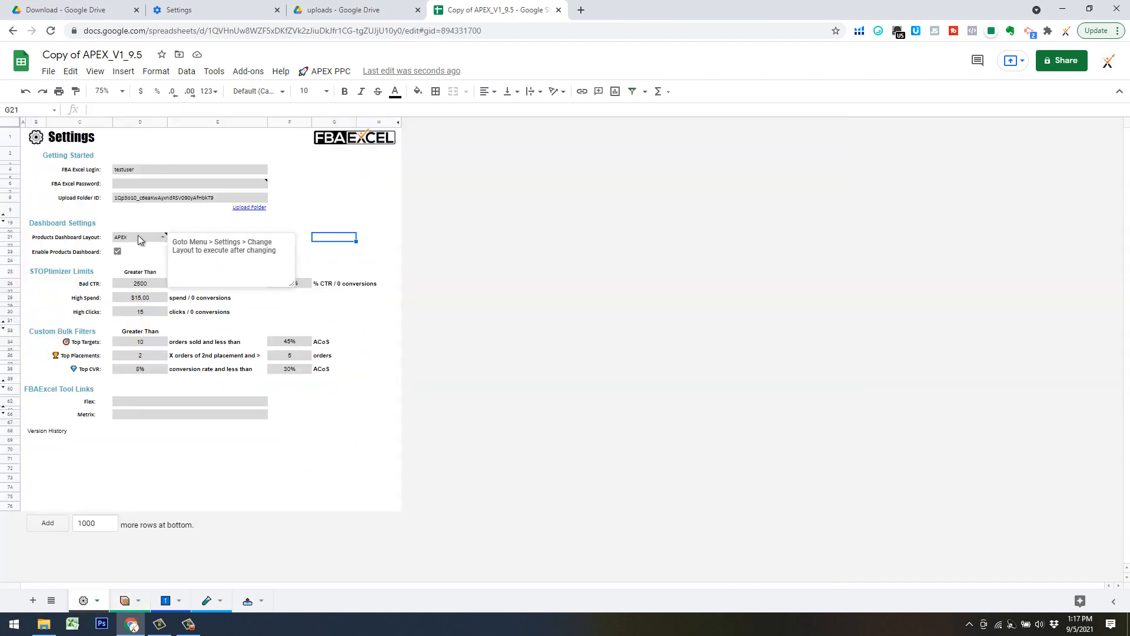
left_click(137, 237)
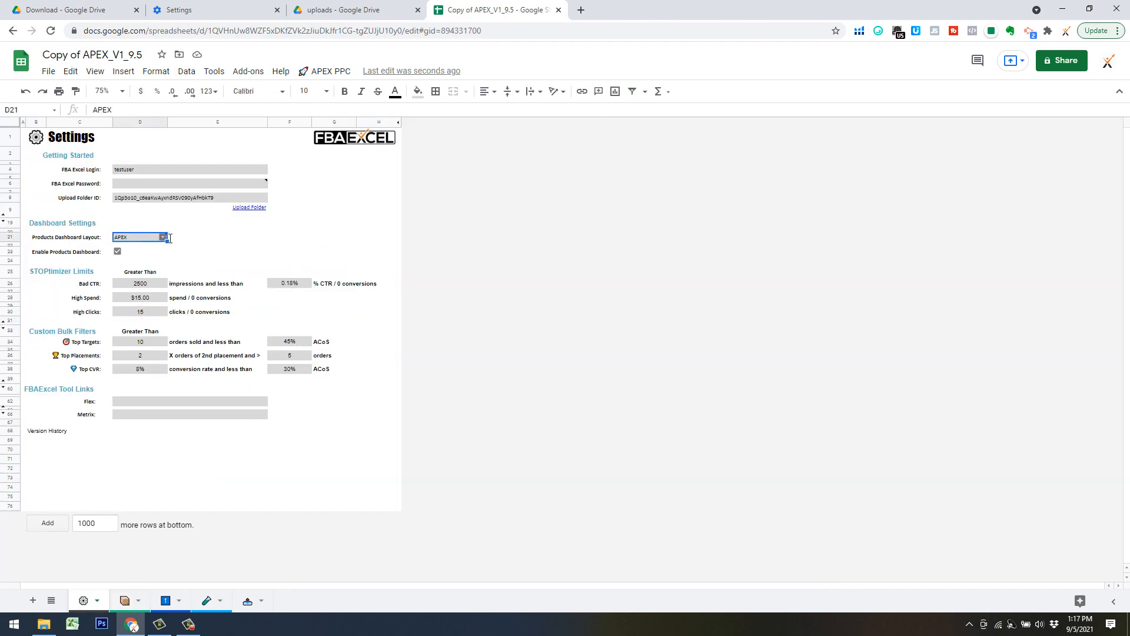
mouse_move(162, 238)
left_click(163, 239)
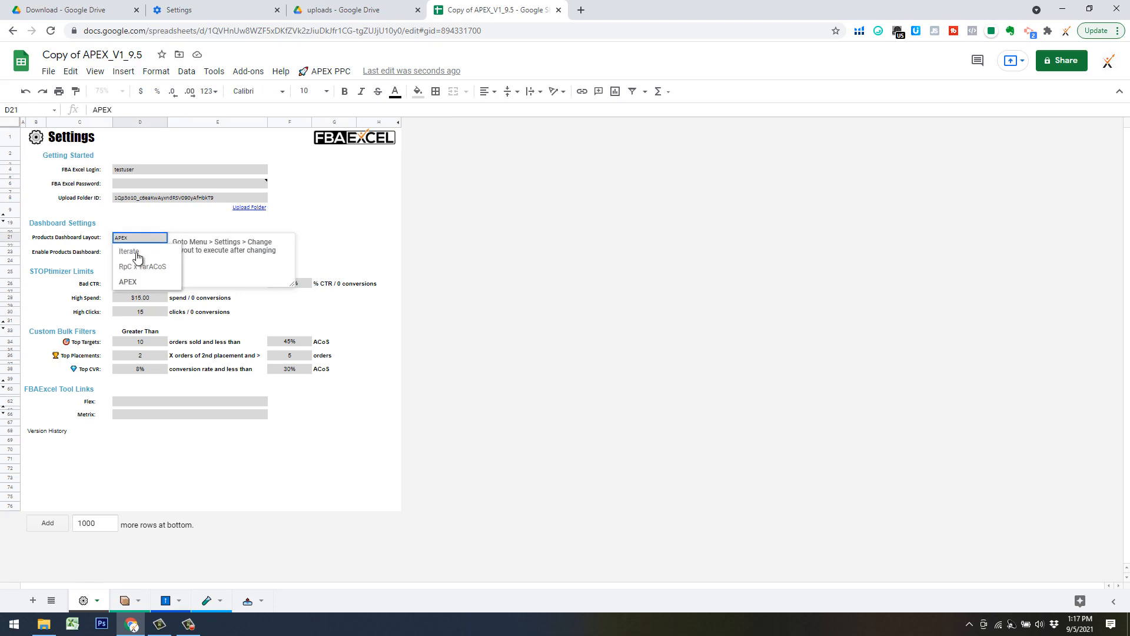
left_click(146, 252)
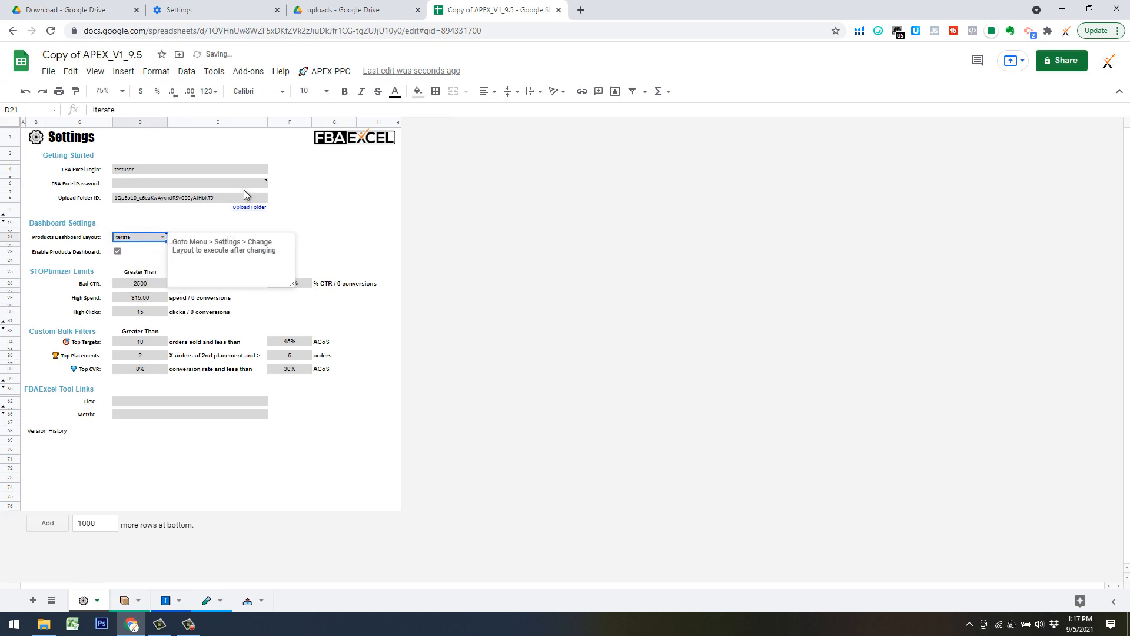
left_click(326, 74)
mouse_move(346, 94)
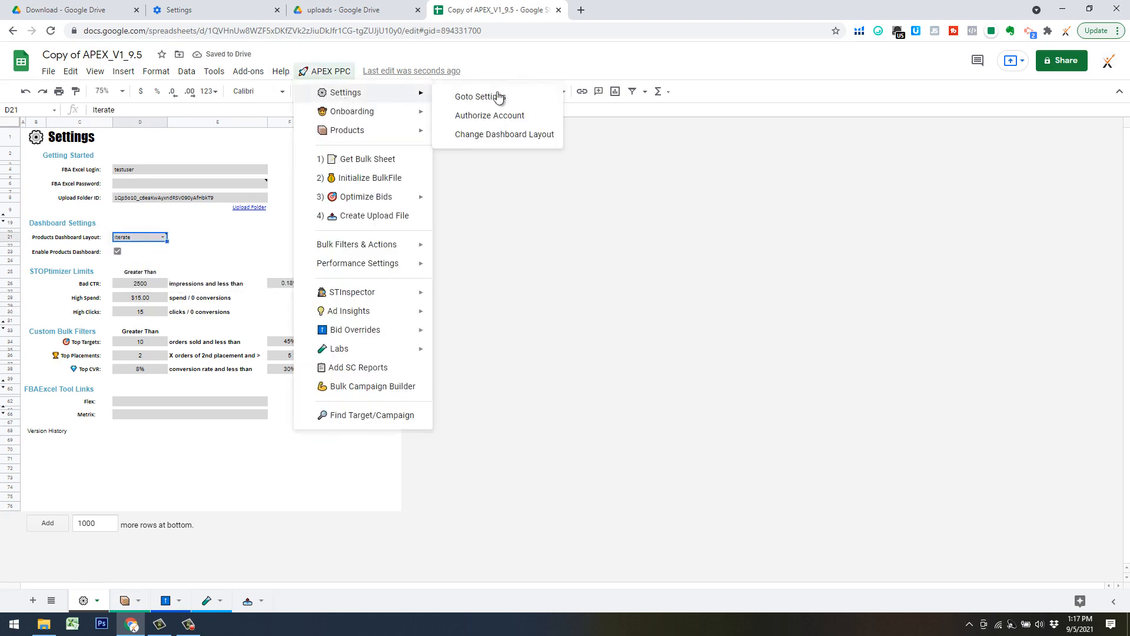
left_click(494, 134)
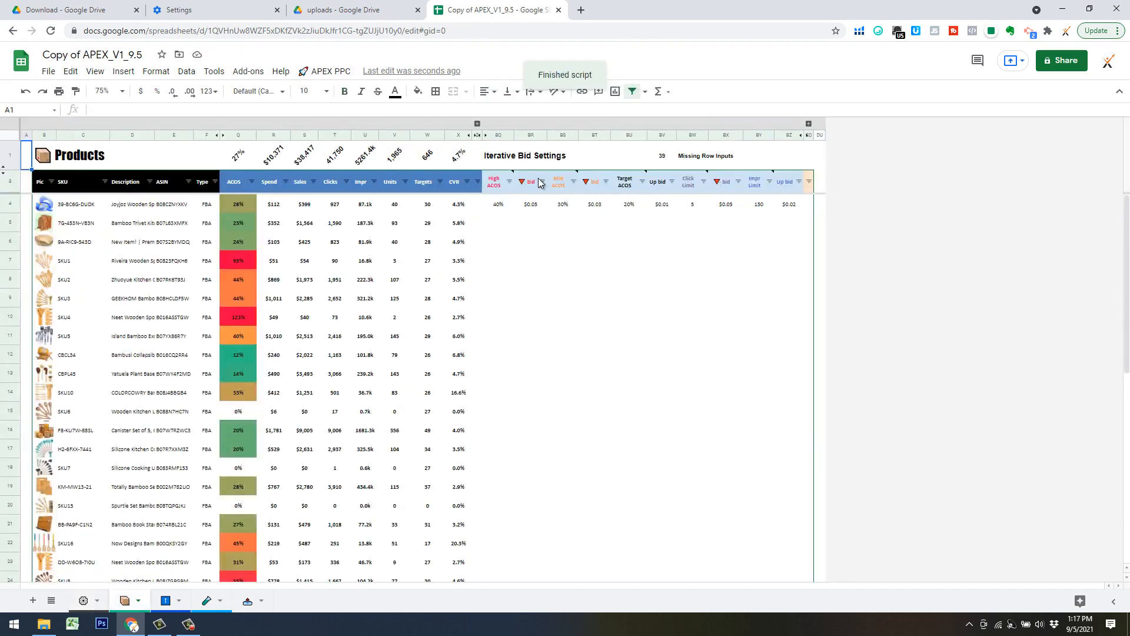
mouse_move(505, 188)
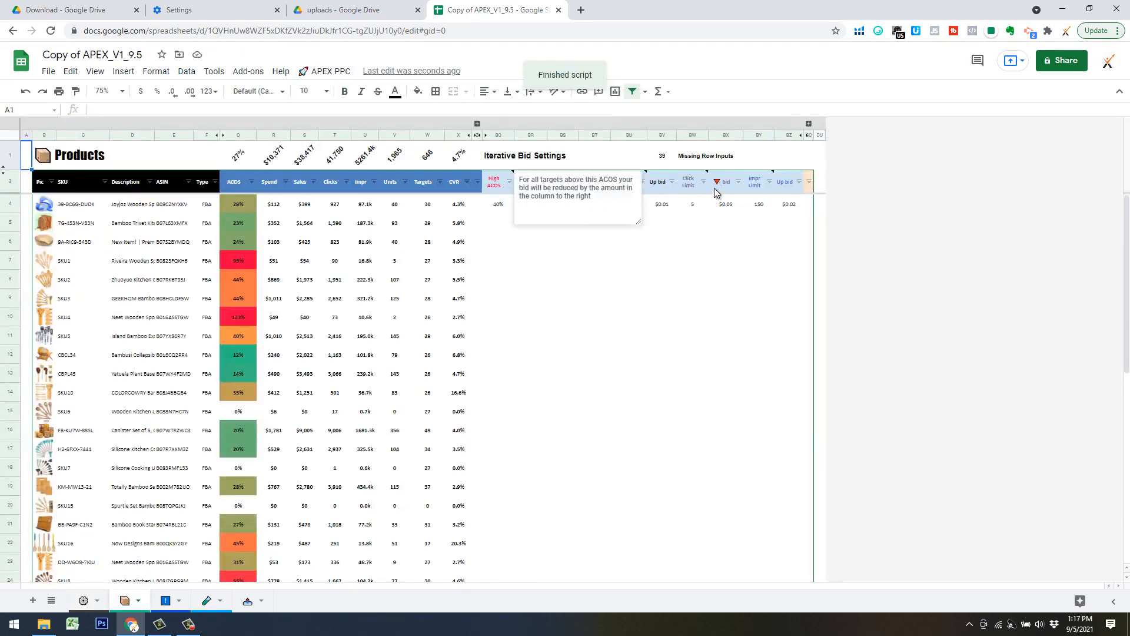
left_click(778, 242)
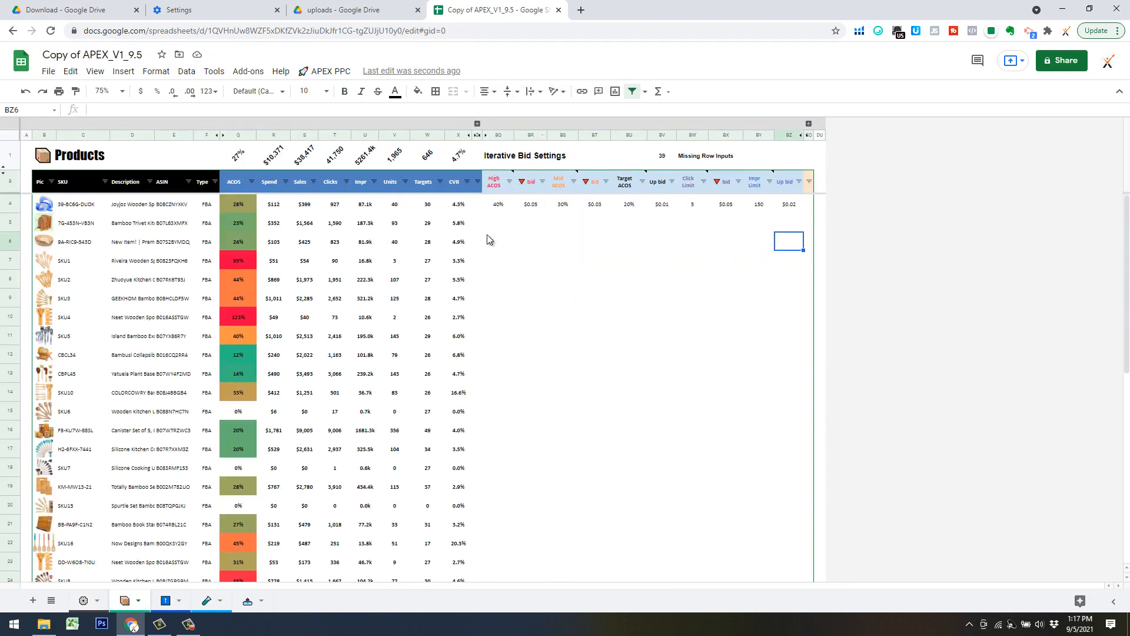
Set the Products Dashboard Layout back to APEX on the Settings sheet and apply the dashboard layout change.
left_click(90, 603)
left_click(164, 238)
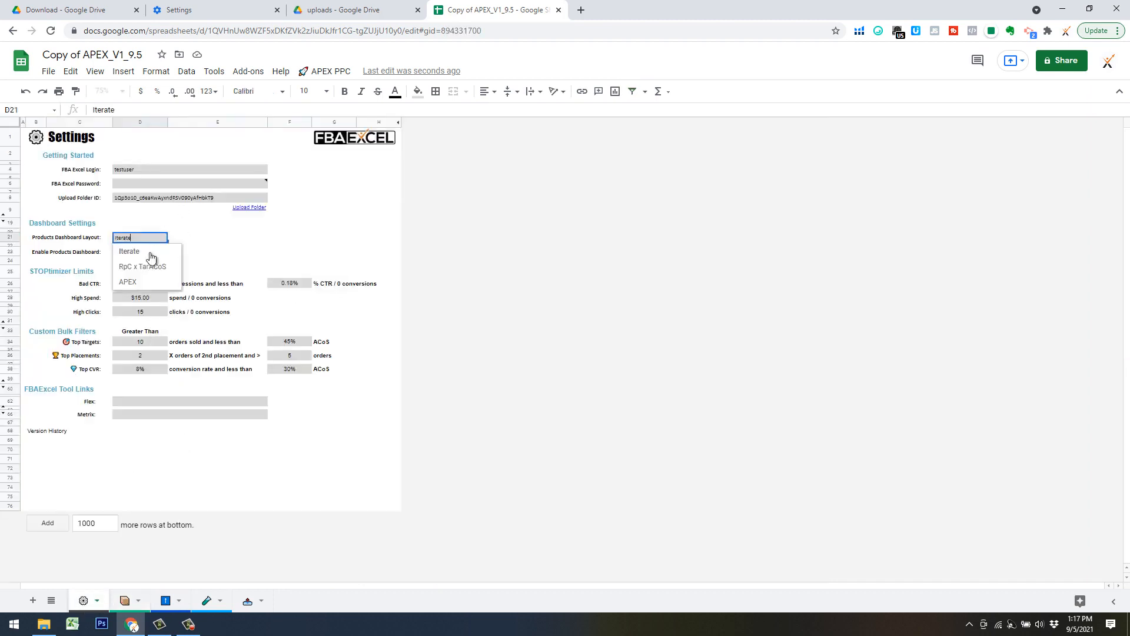
left_click(141, 281)
left_click(326, 72)
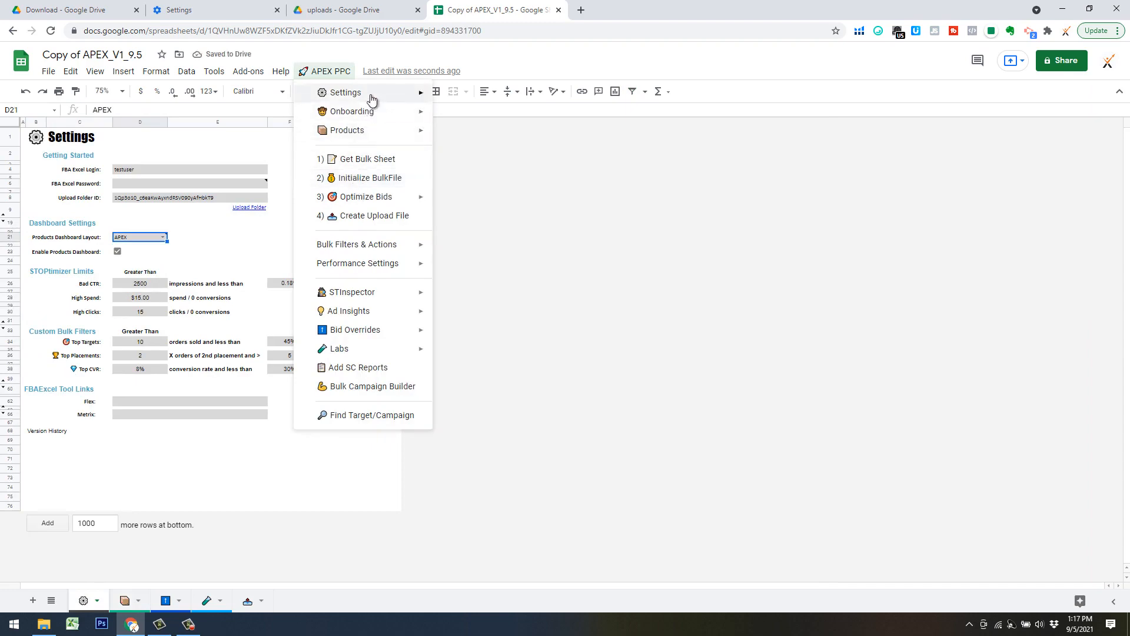
mouse_move(371, 100)
left_click(474, 134)
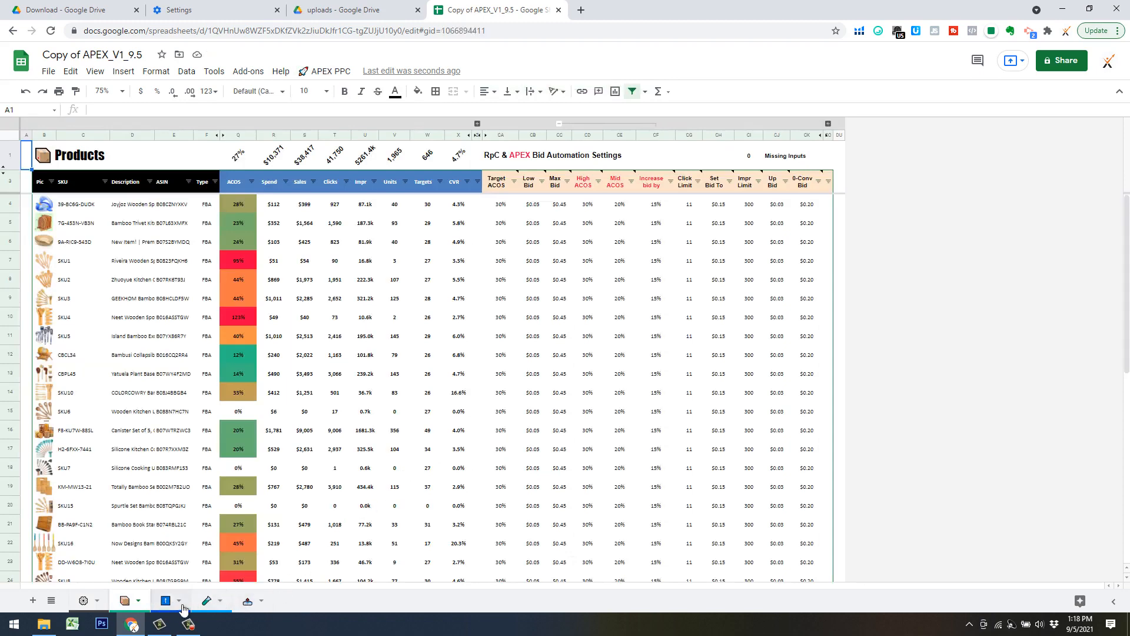
Look through the Bid Overrides sheet alongside the Settings and Products sheets, ending on Bid Overrides.
left_click(183, 608)
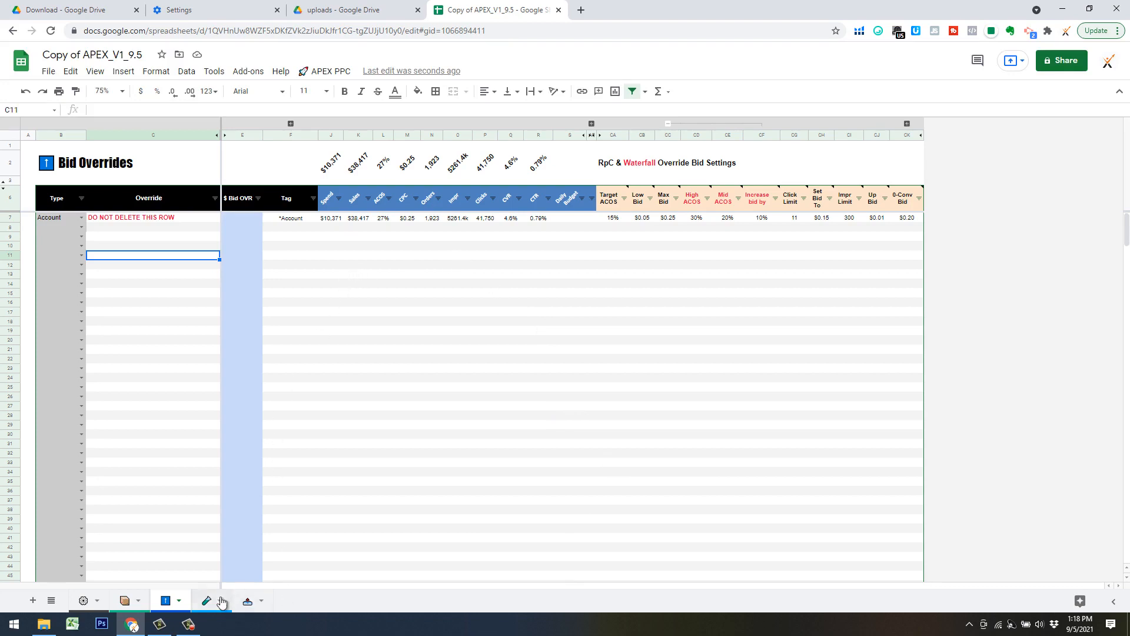
left_click(83, 600)
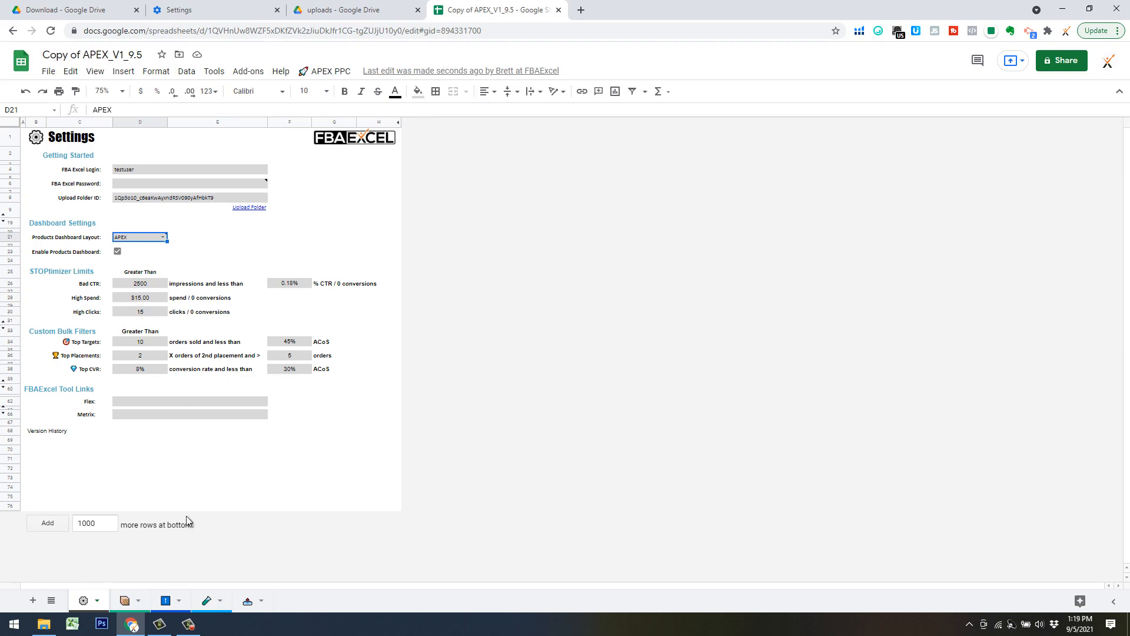
left_click(164, 601)
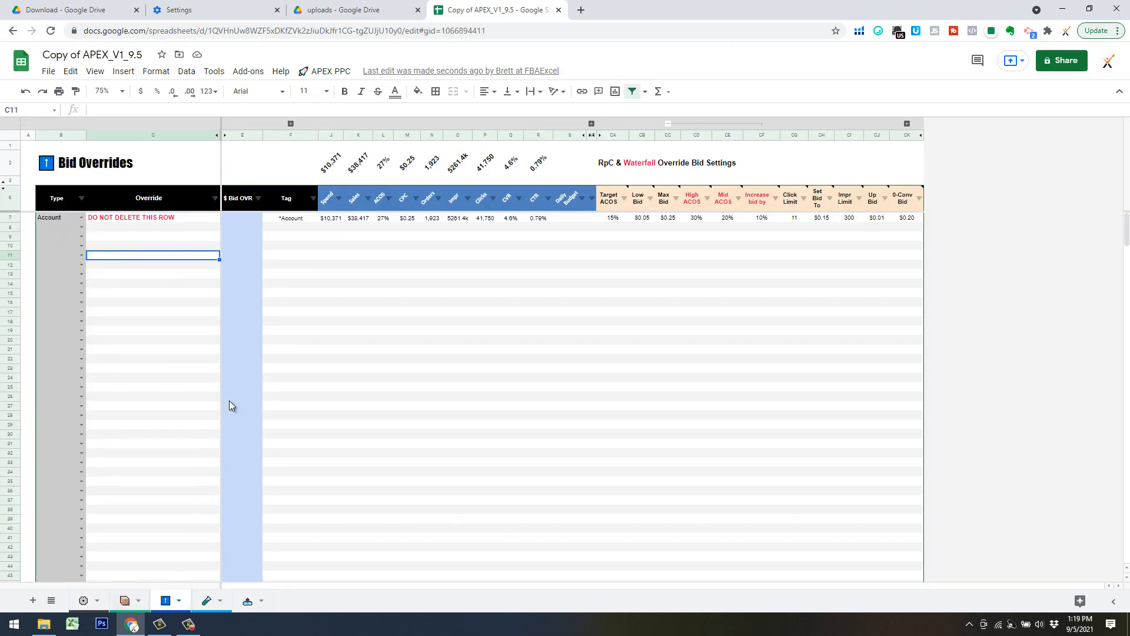
left_click(122, 600)
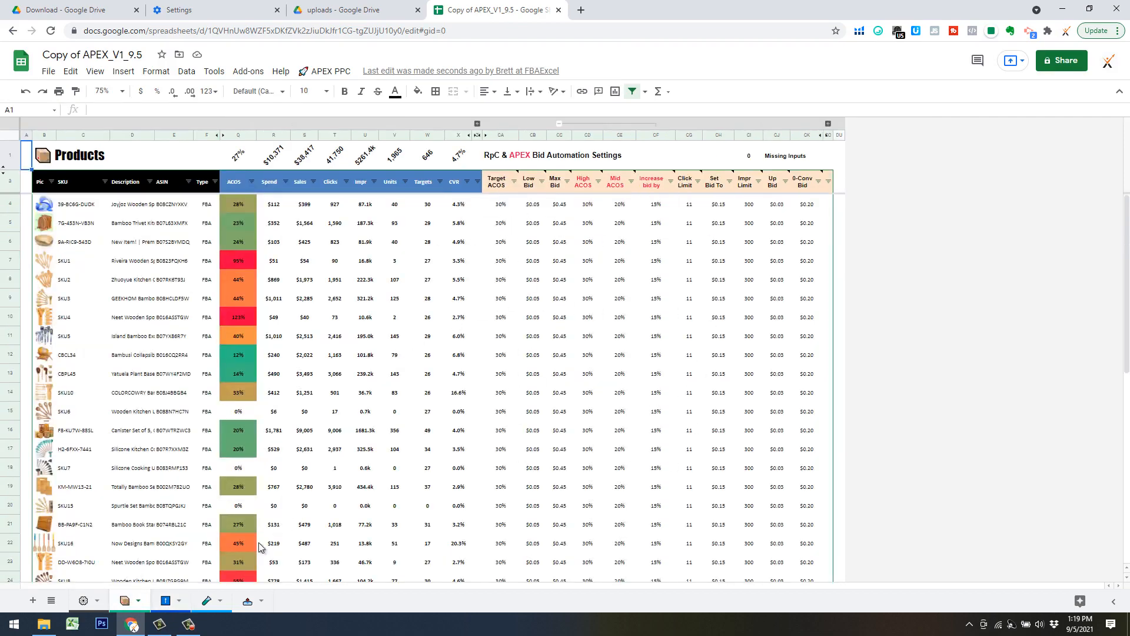
left_click(163, 602)
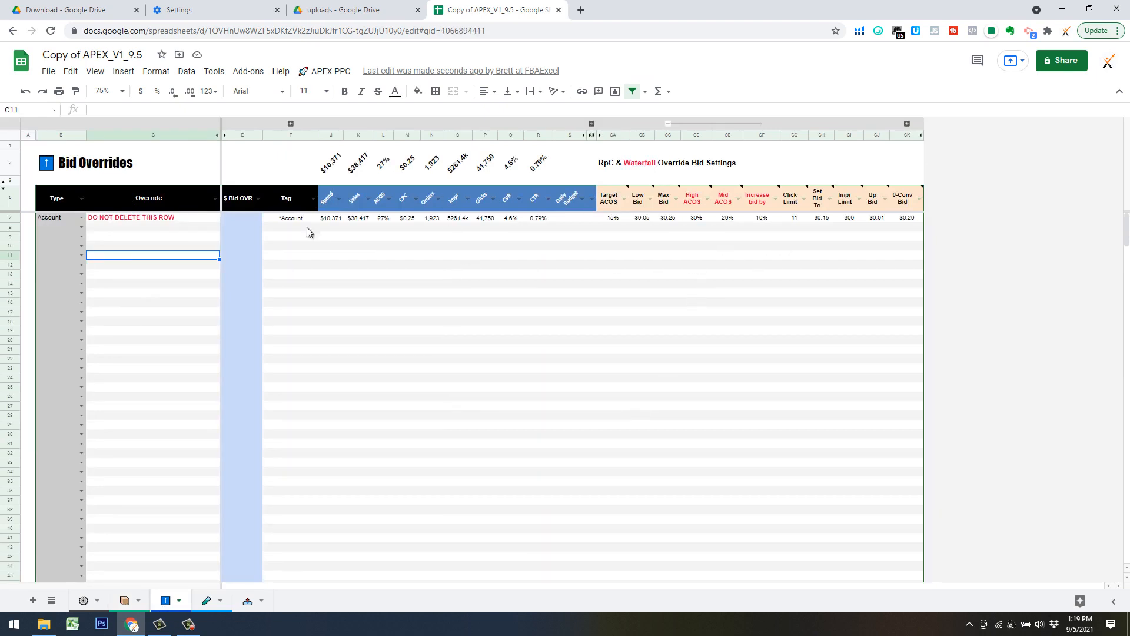
Apply the Top Targets bulk filter to show the best-performing targets in the bulk sheet.
left_click(324, 71)
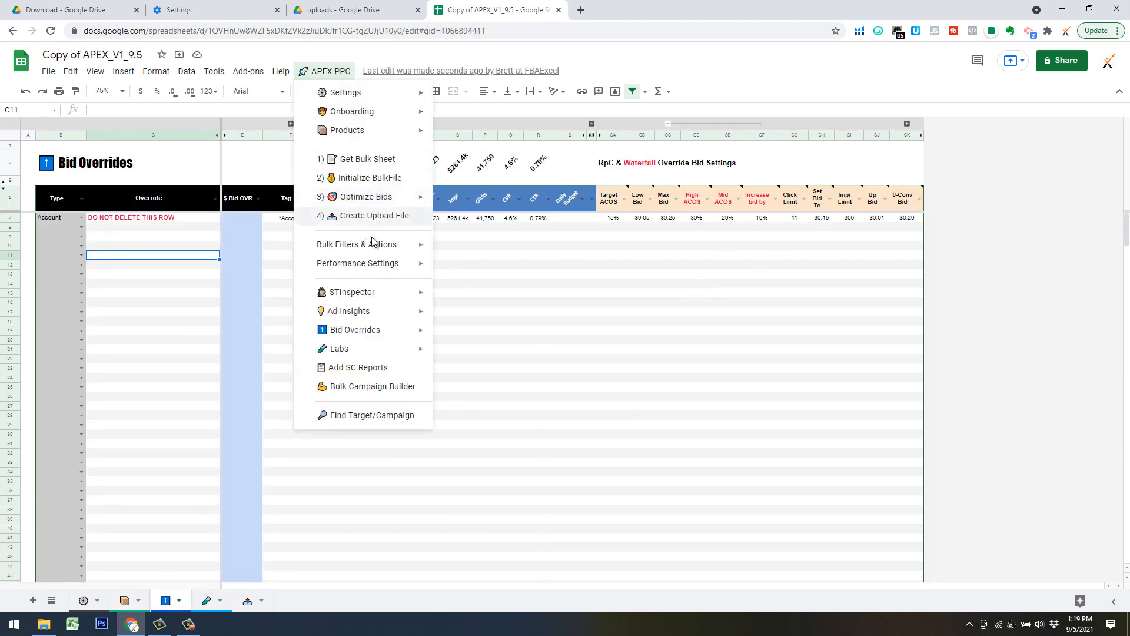
mouse_move(412, 246)
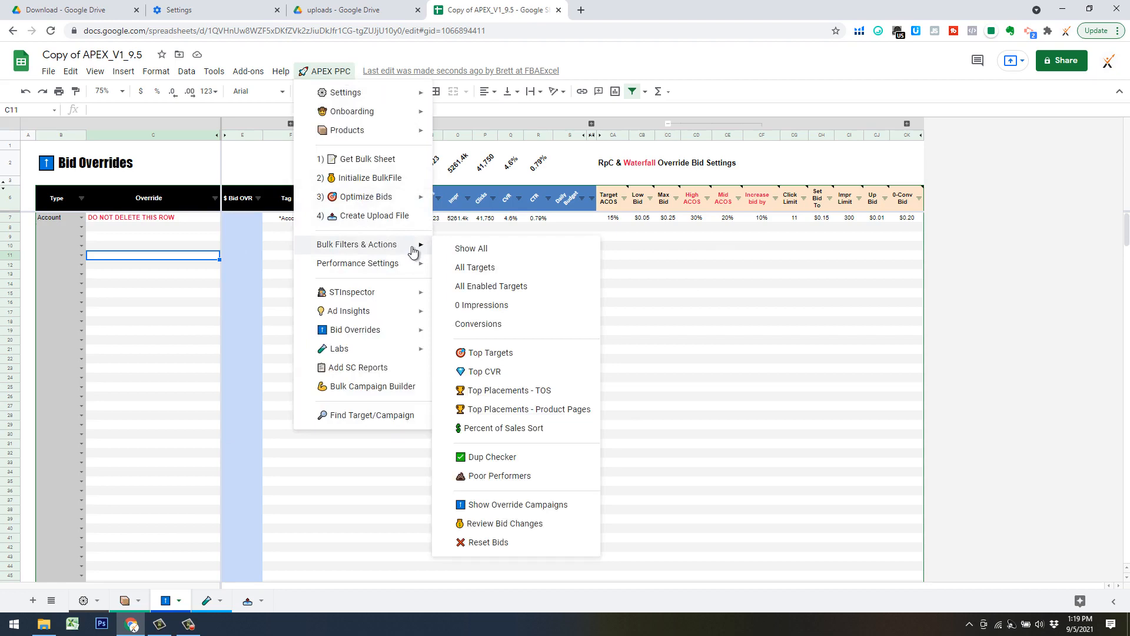
left_click(497, 354)
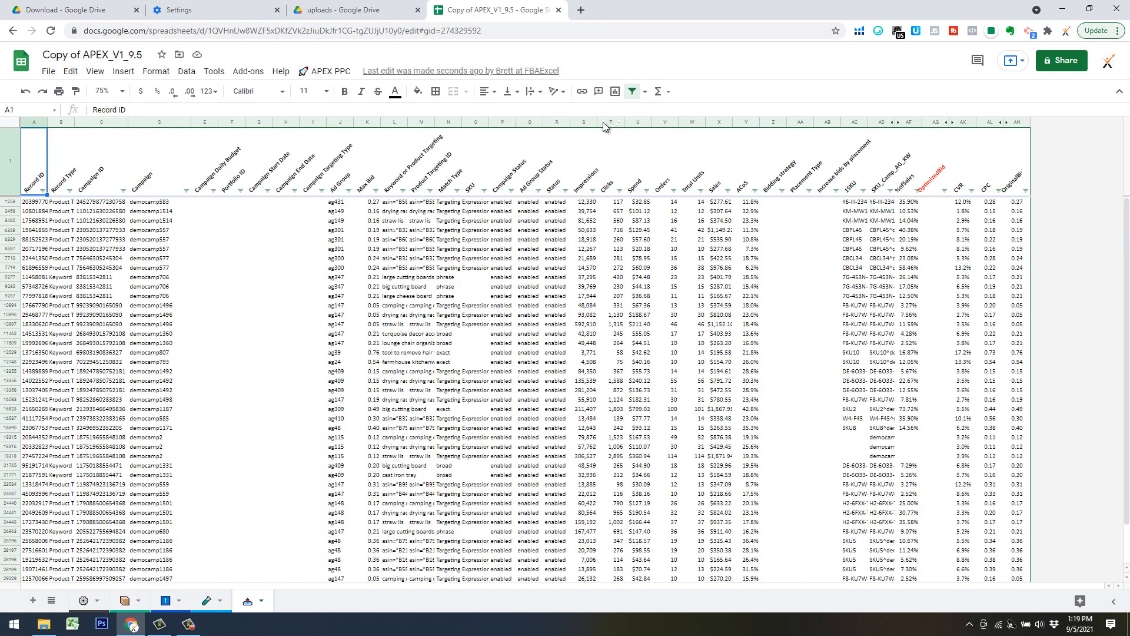
Examine the performance columns from Impressions through ACoS for the filtered top targets.
left_click(587, 122)
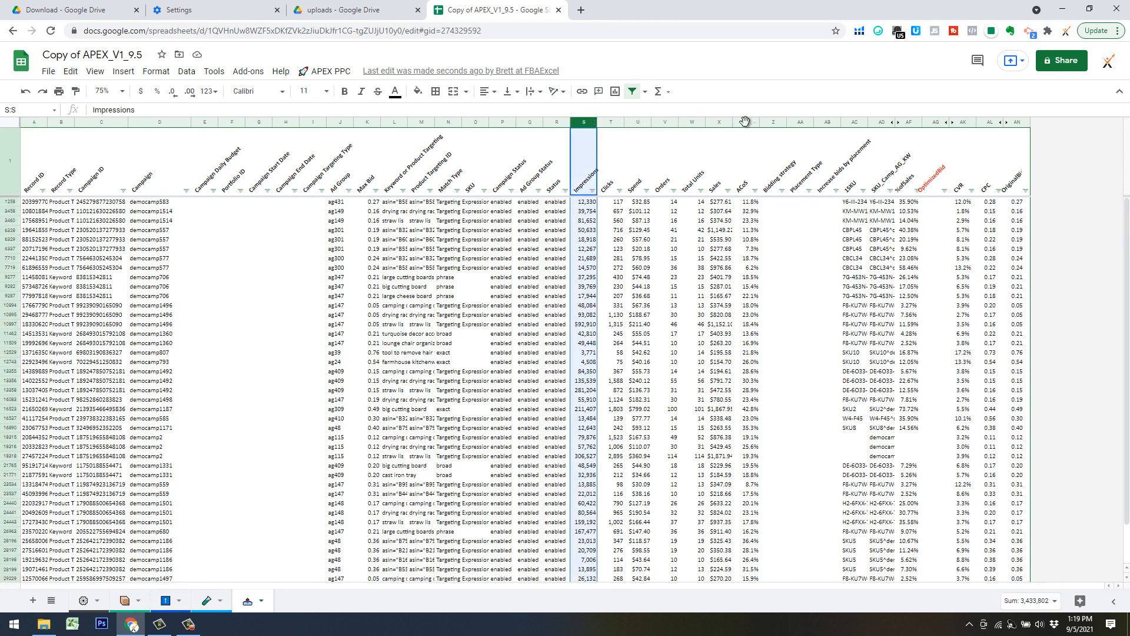
left_click(744, 122, "shift")
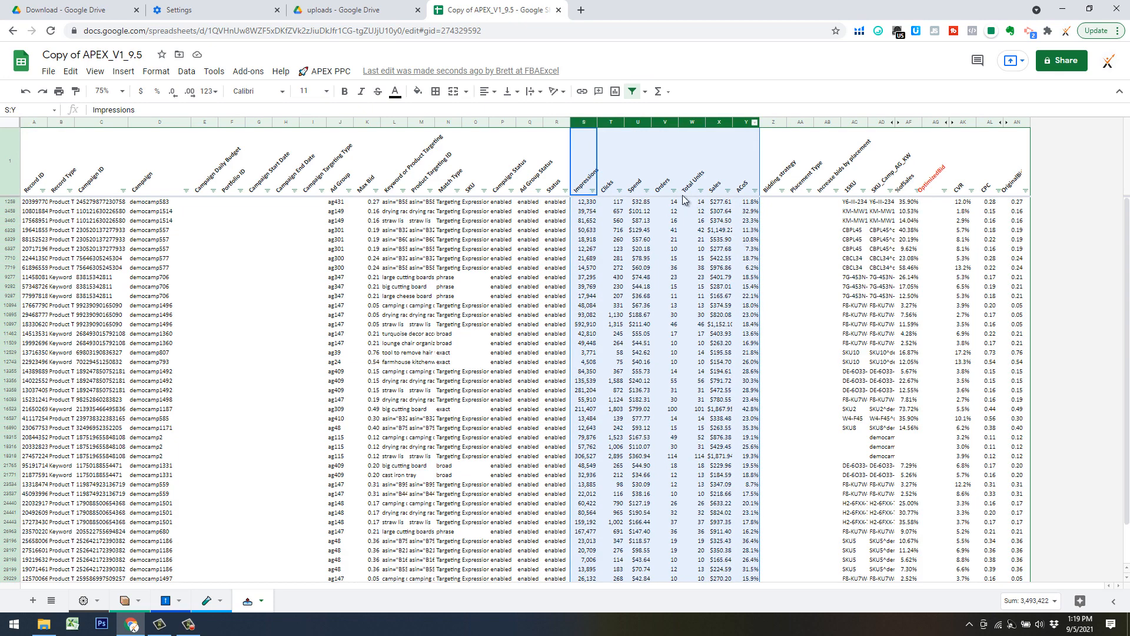
left_click(773, 303)
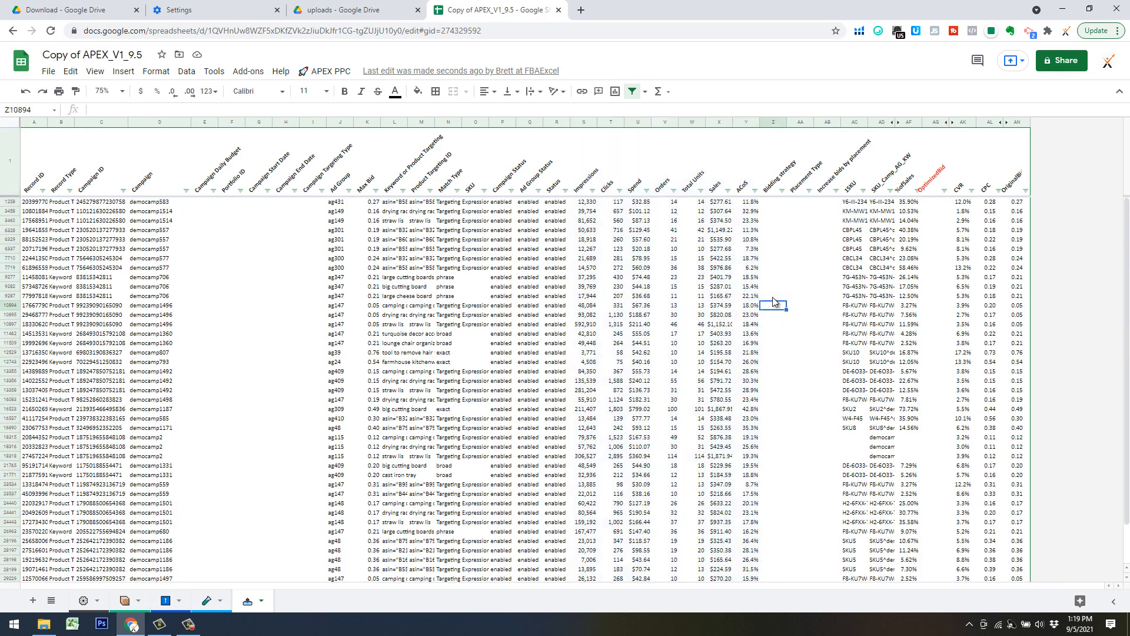
Check the 1SKU column's filter values without changing them and select the first top targets' 1SKU and SKU_Comp_AG_KW cells.
left_click(855, 201)
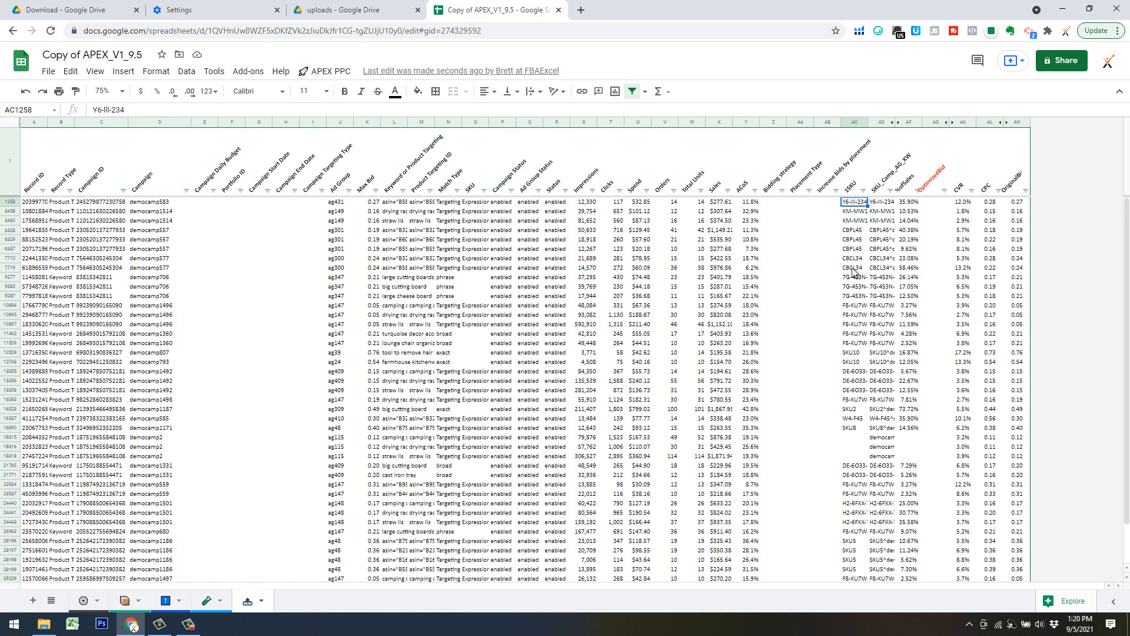
left_click(863, 191)
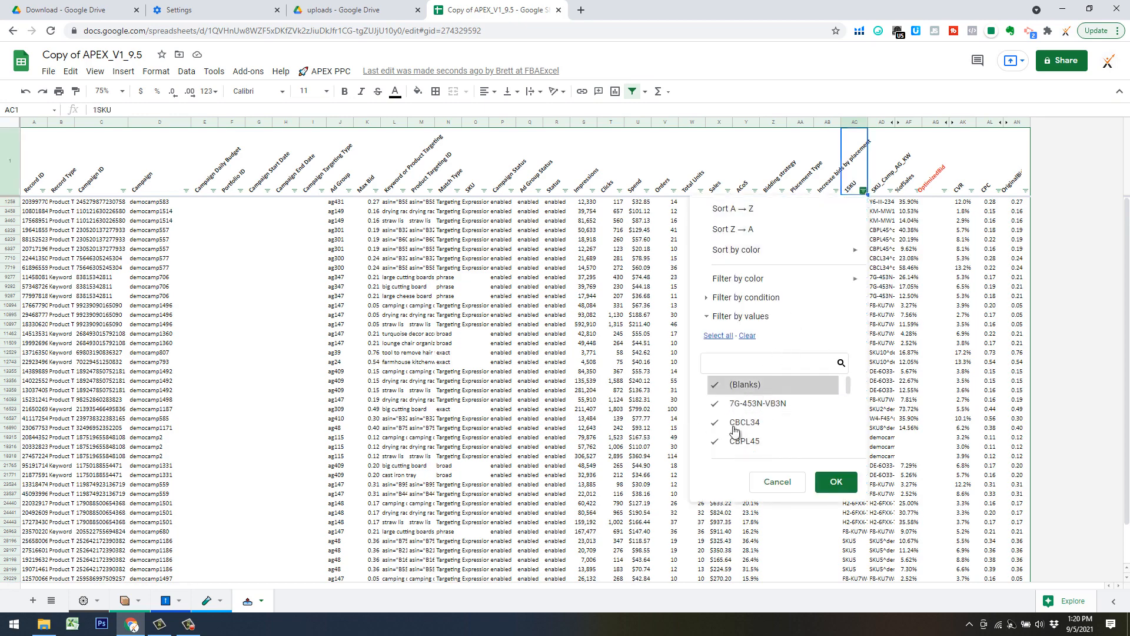
left_click(776, 481)
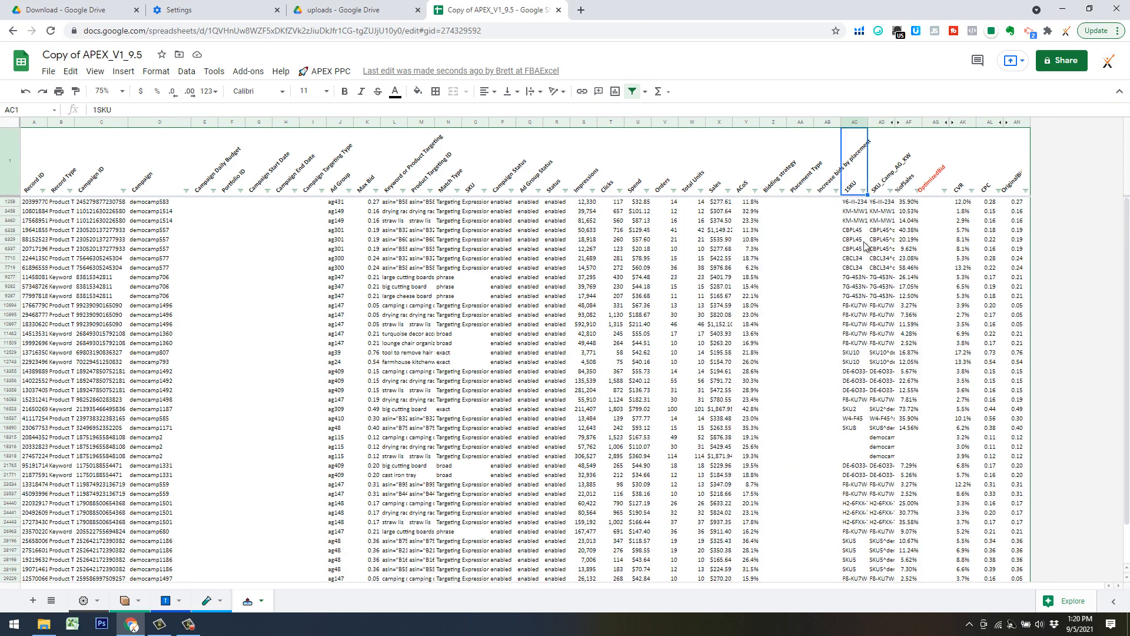
key("Down")
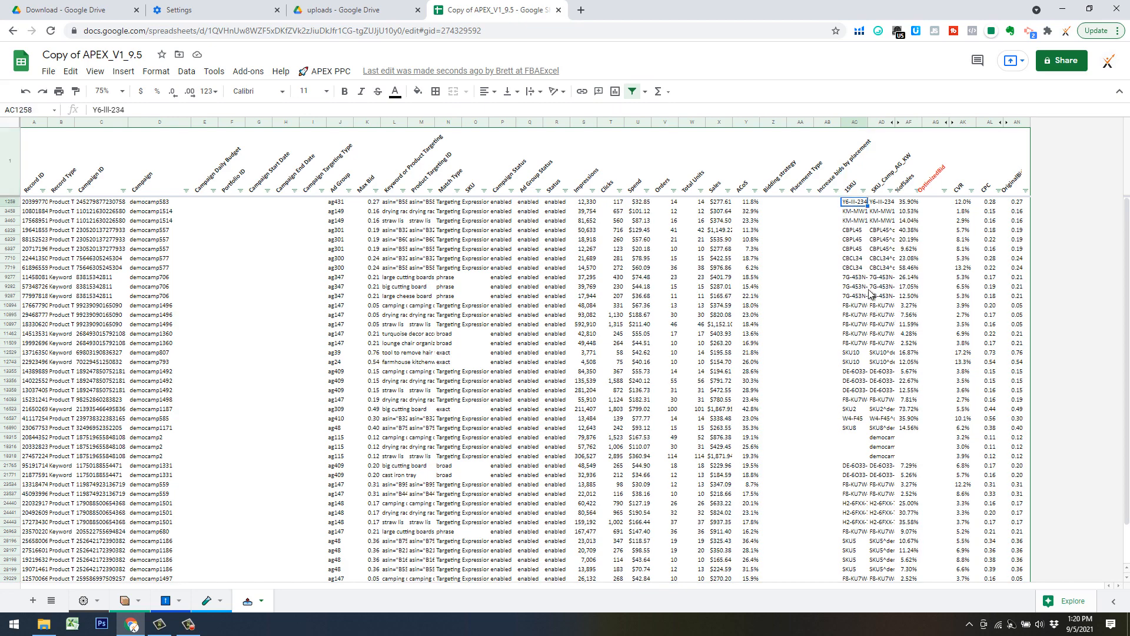
left_click(883, 362, "shift")
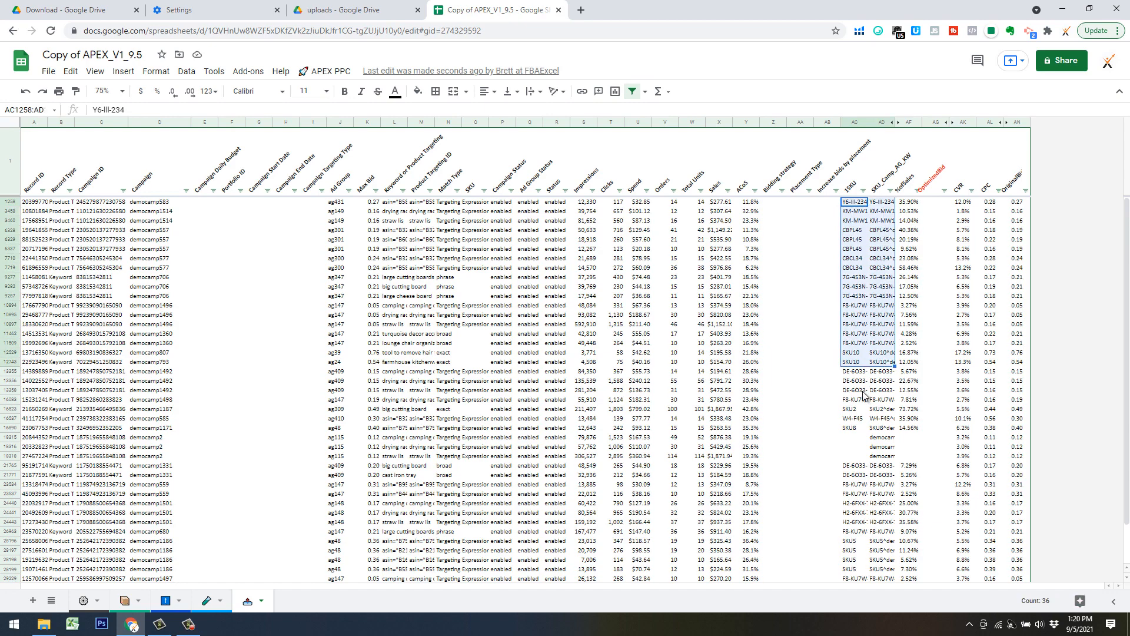
Inspect the blank 1SKU cells and SKU_Comp_AG_KW identifiers of the democamp2 targets.
left_click(854, 439)
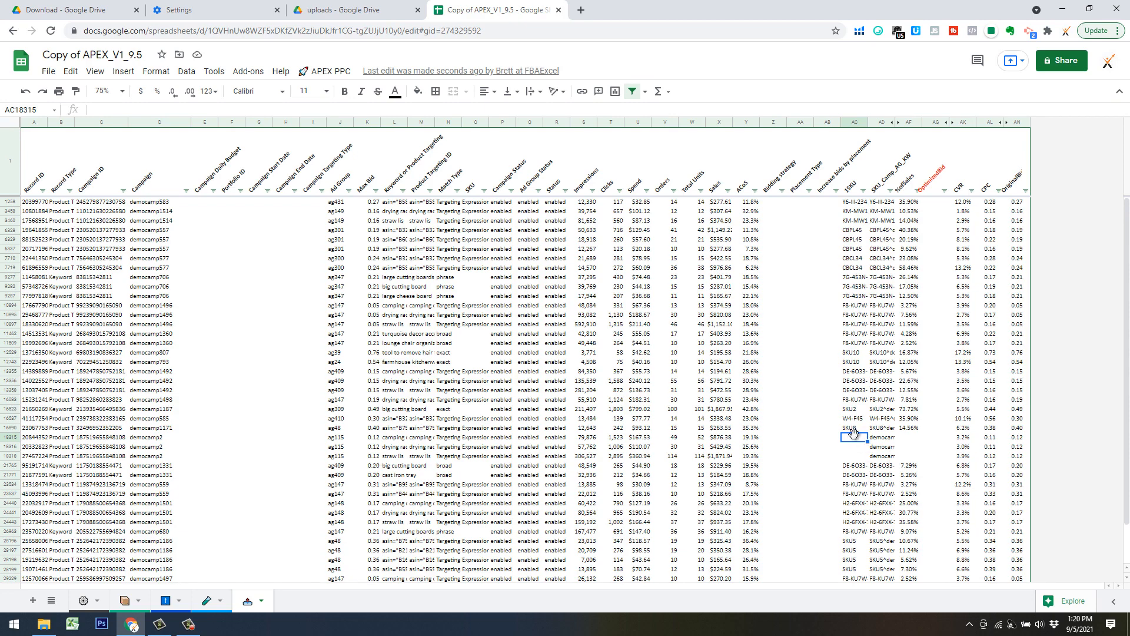
left_click(882, 456)
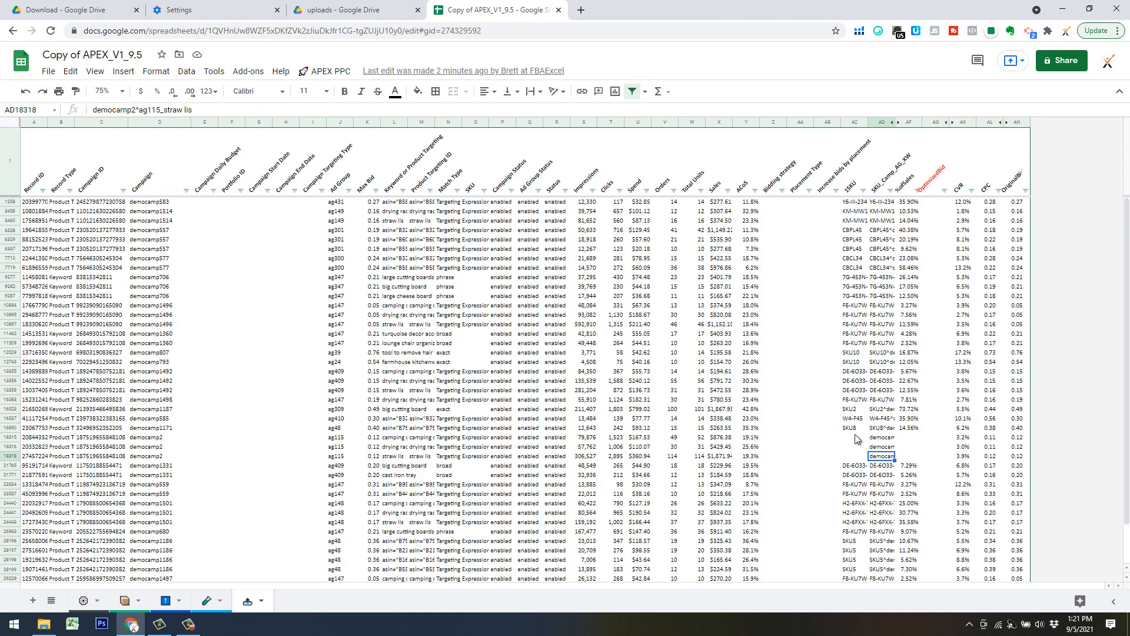
left_click(861, 375)
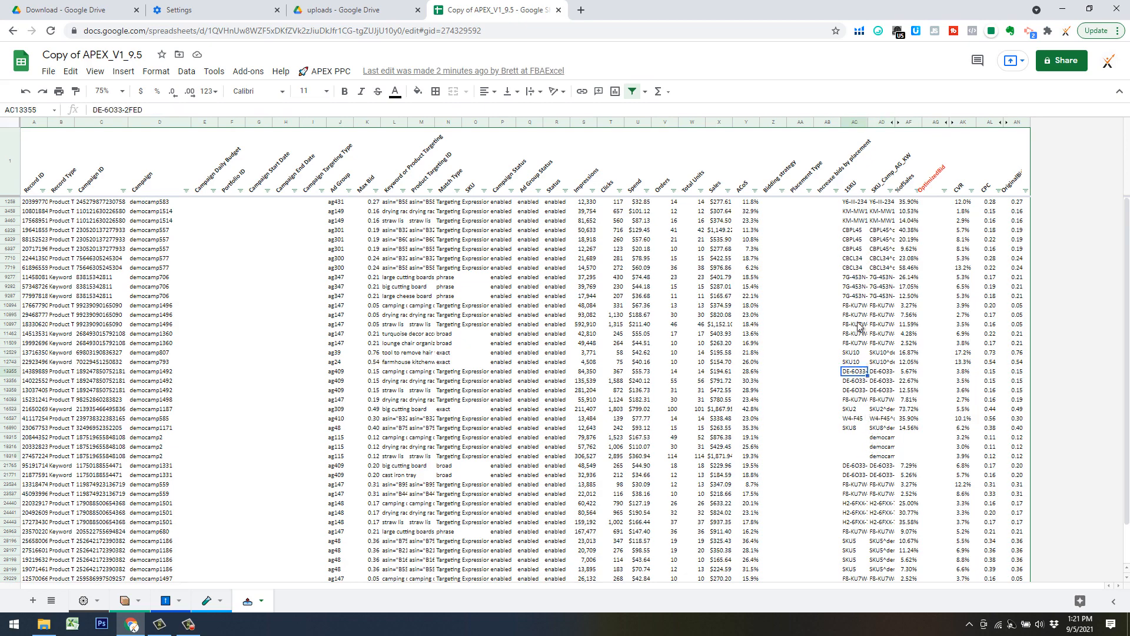
Copy the 1SKU and SKU_Comp_AG_KW cells from the democamp807 row through the last democamp2 row into Bid Overrides, starting at B8.
left_click(854, 355)
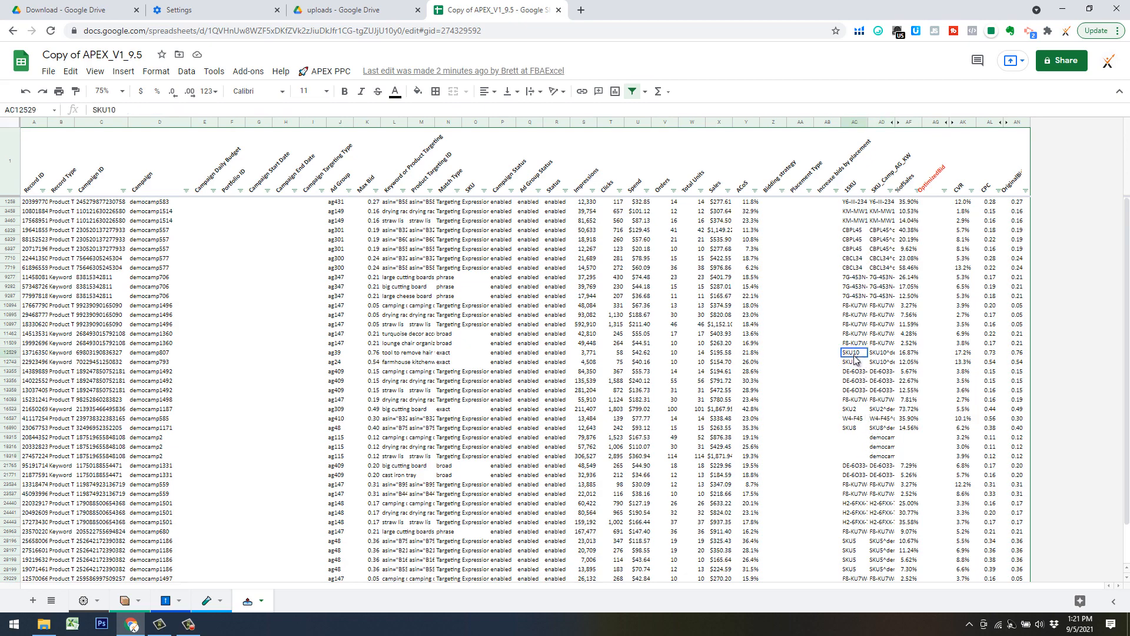
left_click(882, 456, "shift")
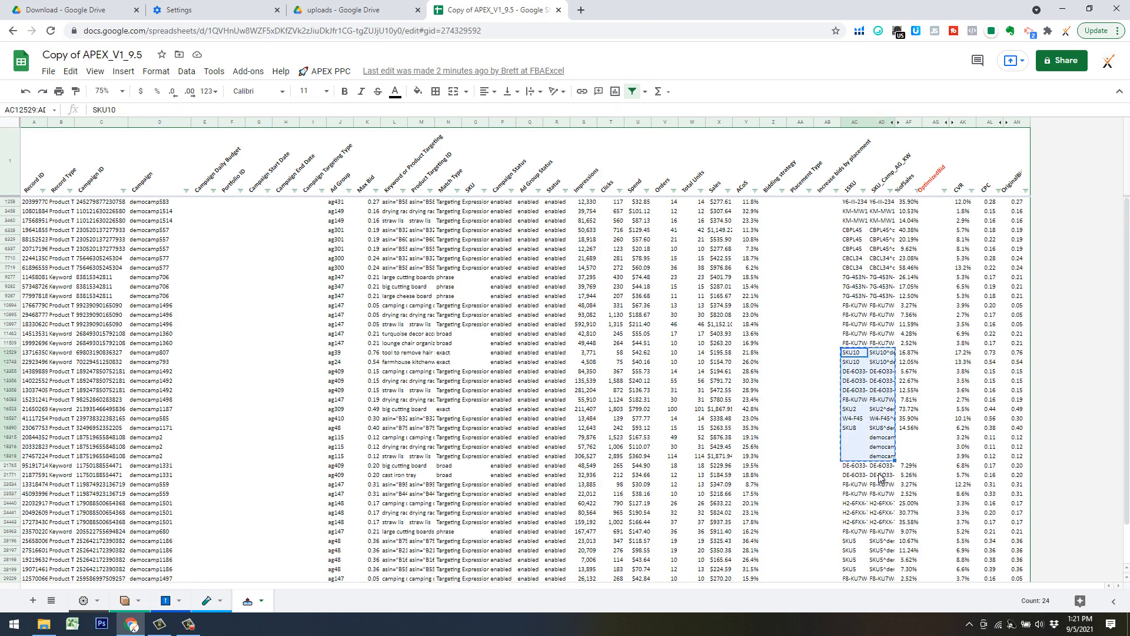
left_click(166, 600)
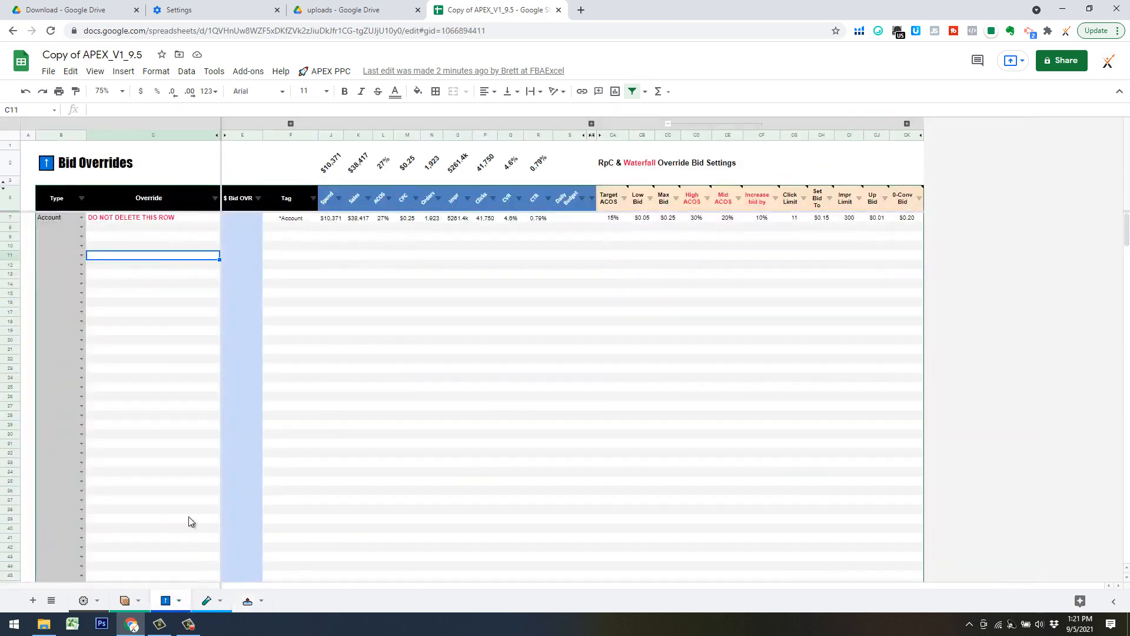
left_click(60, 227)
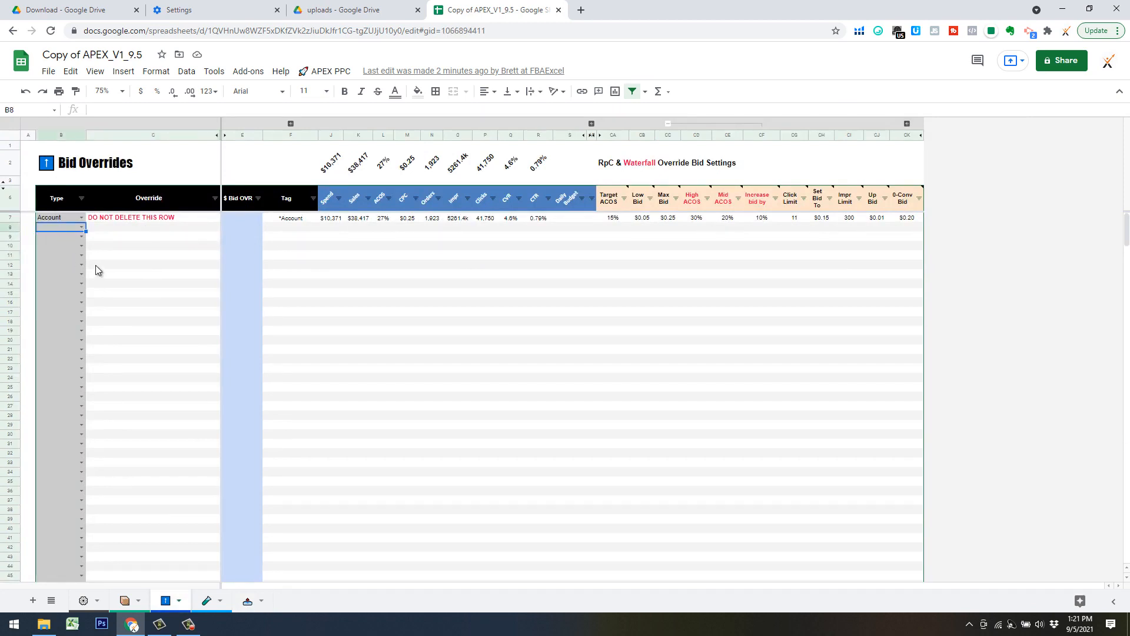
key("ctrl+v")
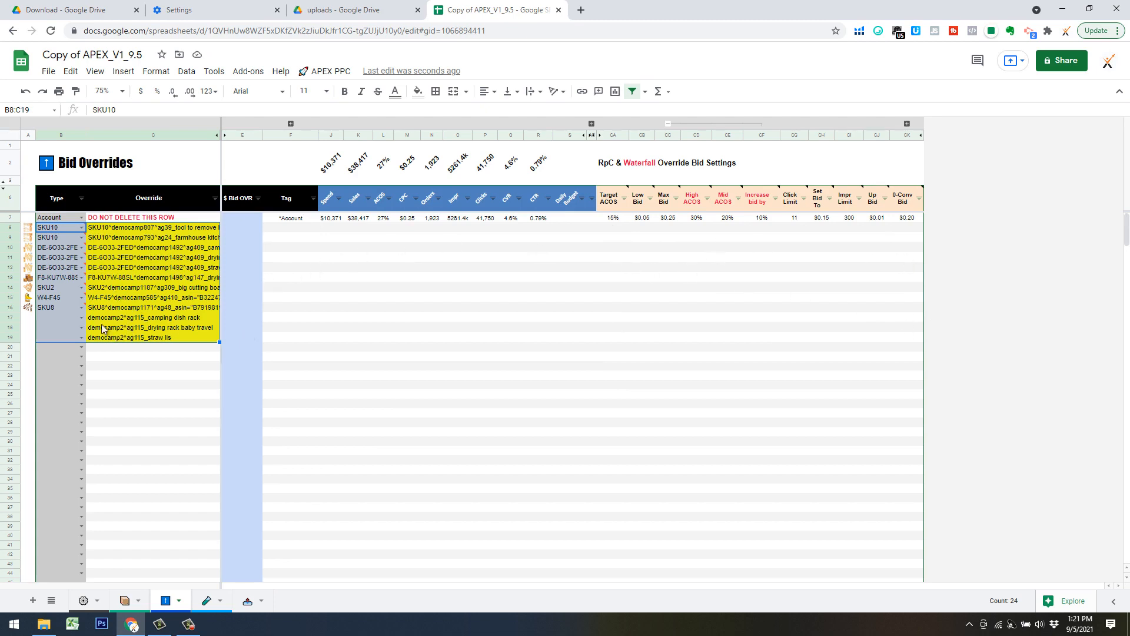
Set the Type to Keyword for the three democamp2 overrides in rows 17 to 19.
left_click(68, 319)
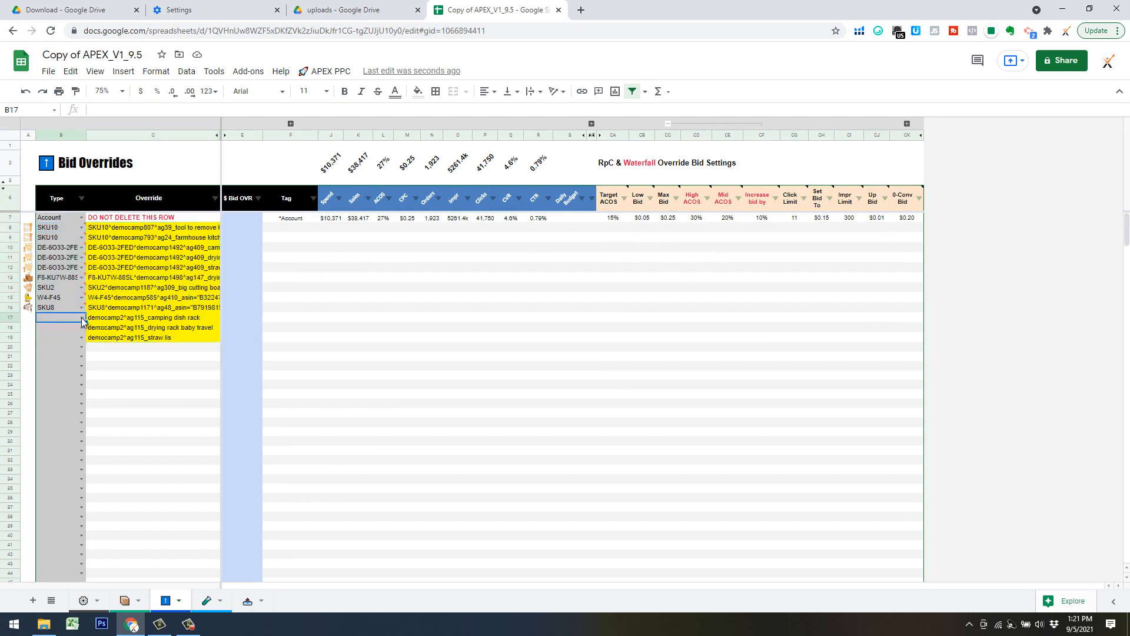
left_click(82, 318)
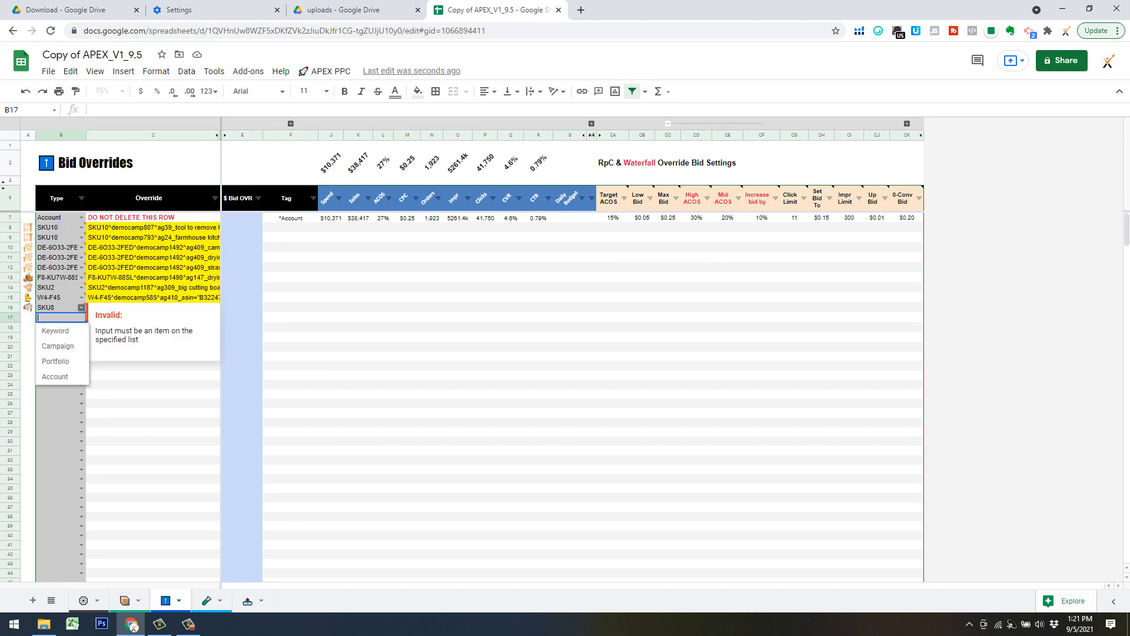
left_click(73, 330)
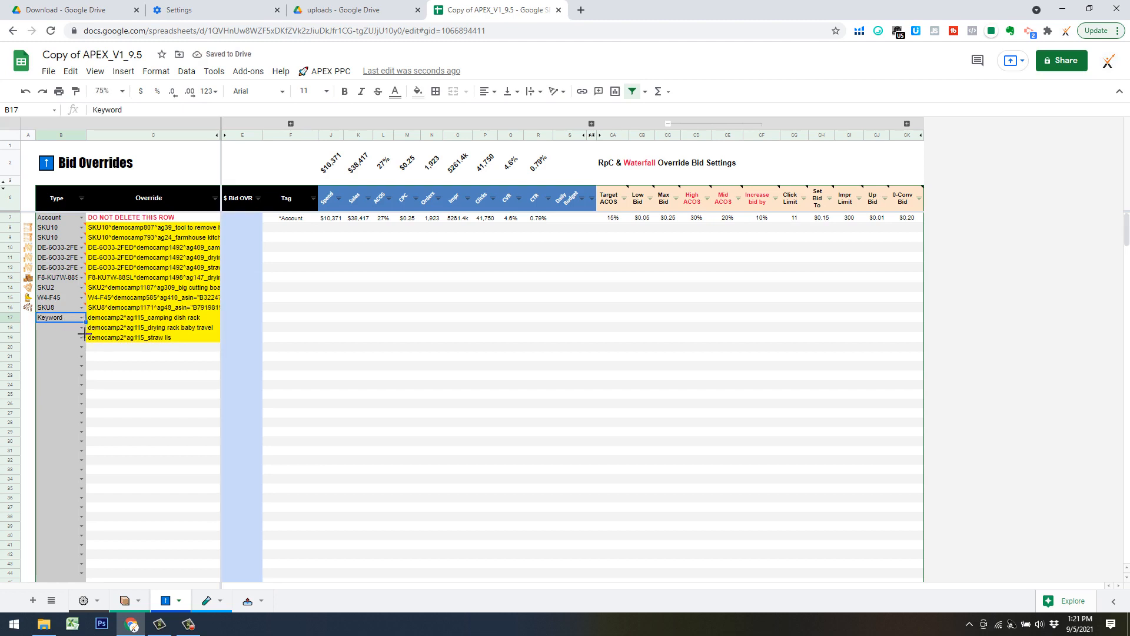
left_click_drag(84, 334, 128, 347)
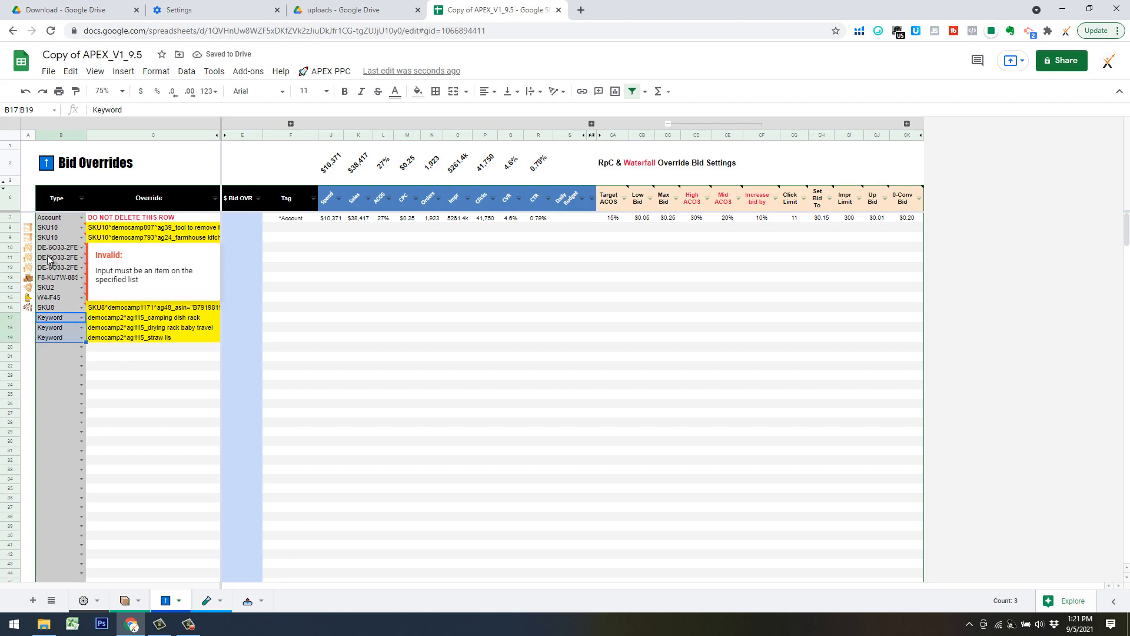
left_click(126, 393)
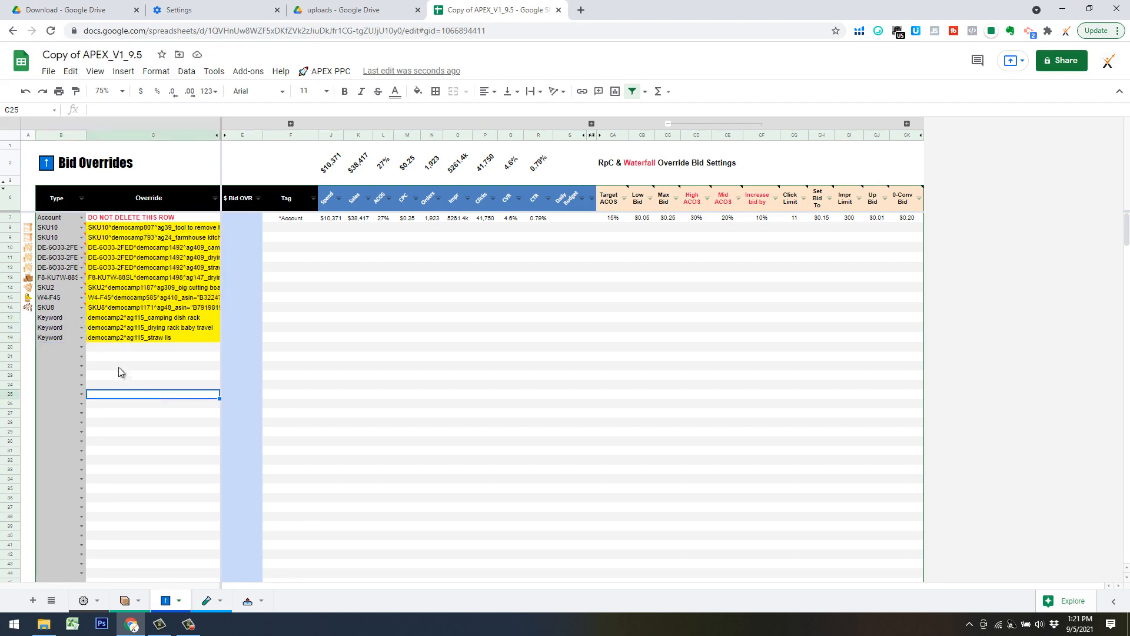
Select the product image links in A10:A16 and check the available link options without opening any.
left_click(29, 248)
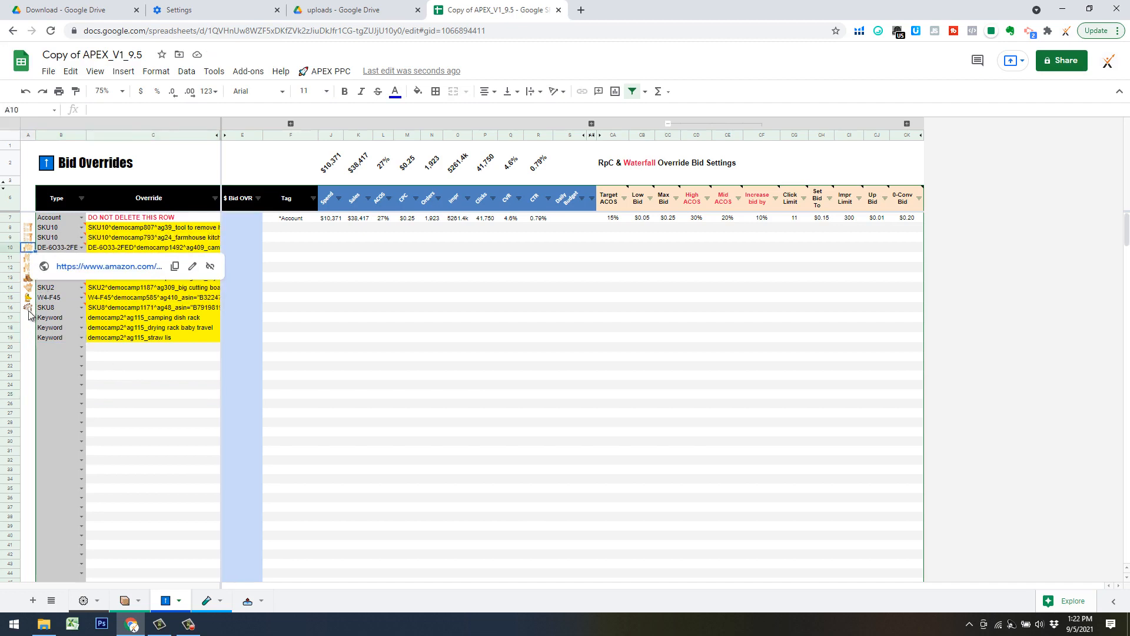
left_click(29, 310, "shift")
right_click(37, 285)
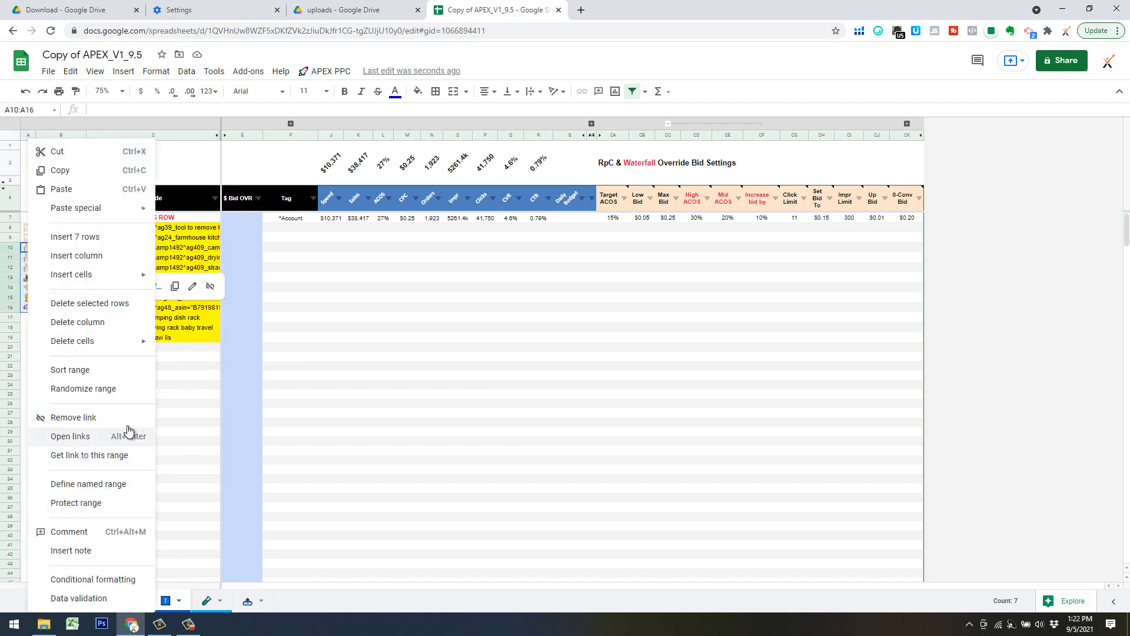
left_click(171, 384)
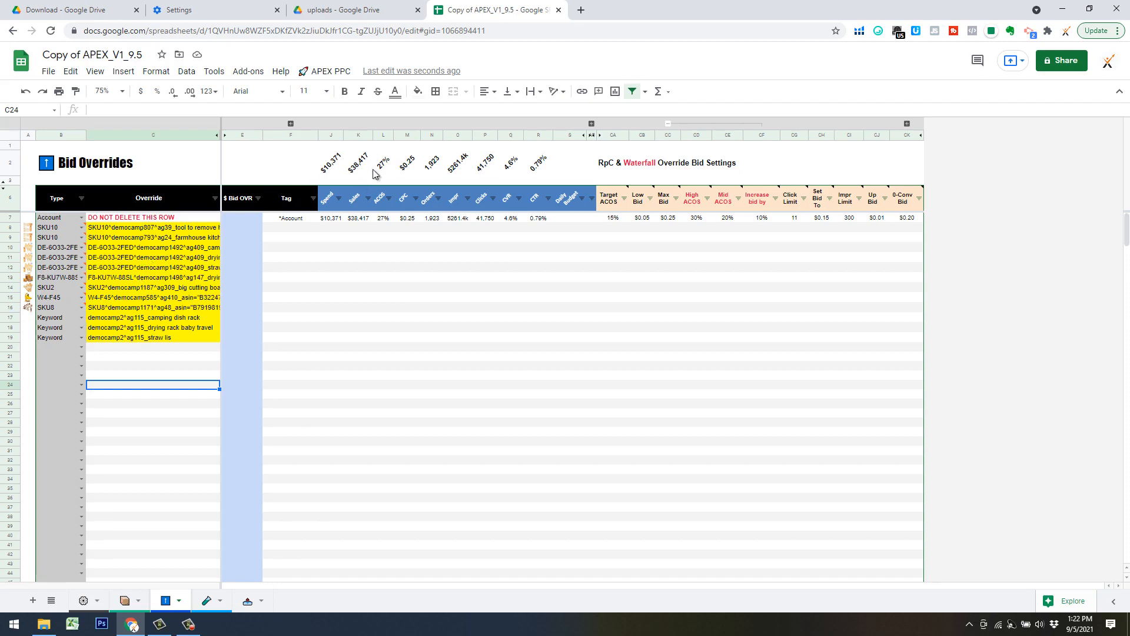
Sync the metrics for the listed bid overrides with the APEX PPC Sync Metrics command.
left_click(299, 229)
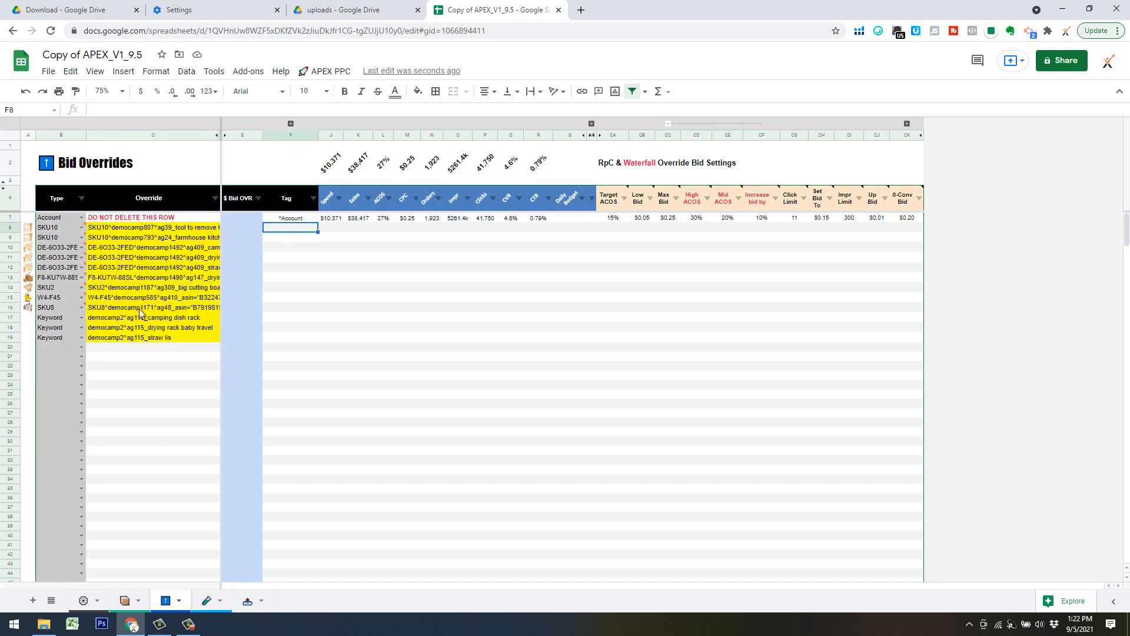
left_click(325, 71)
mouse_move(400, 336)
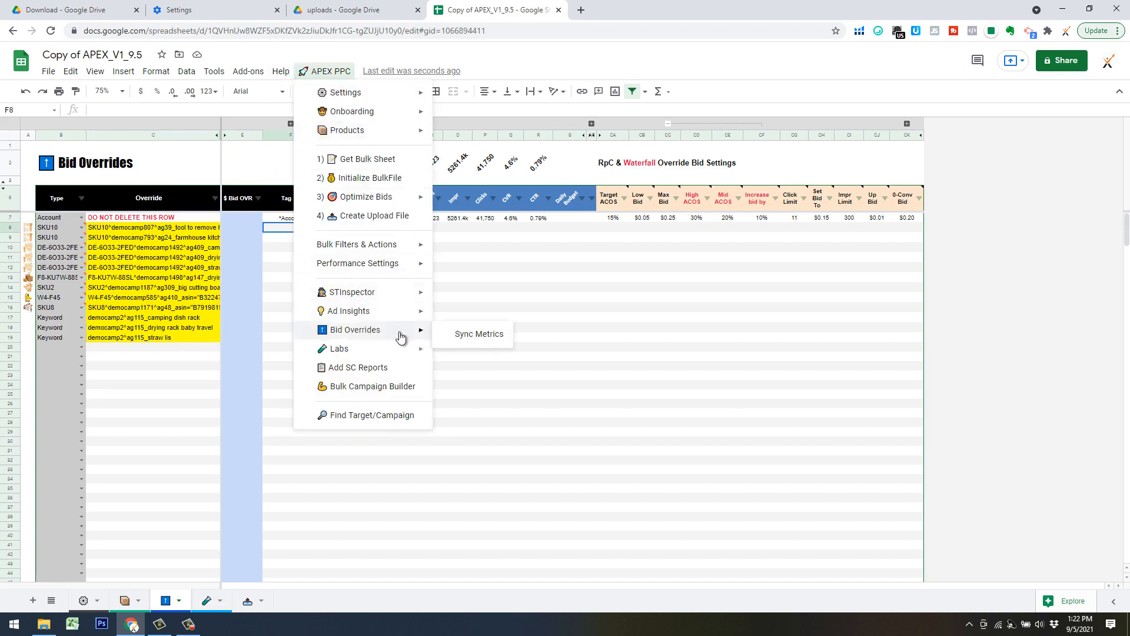
left_click(478, 333)
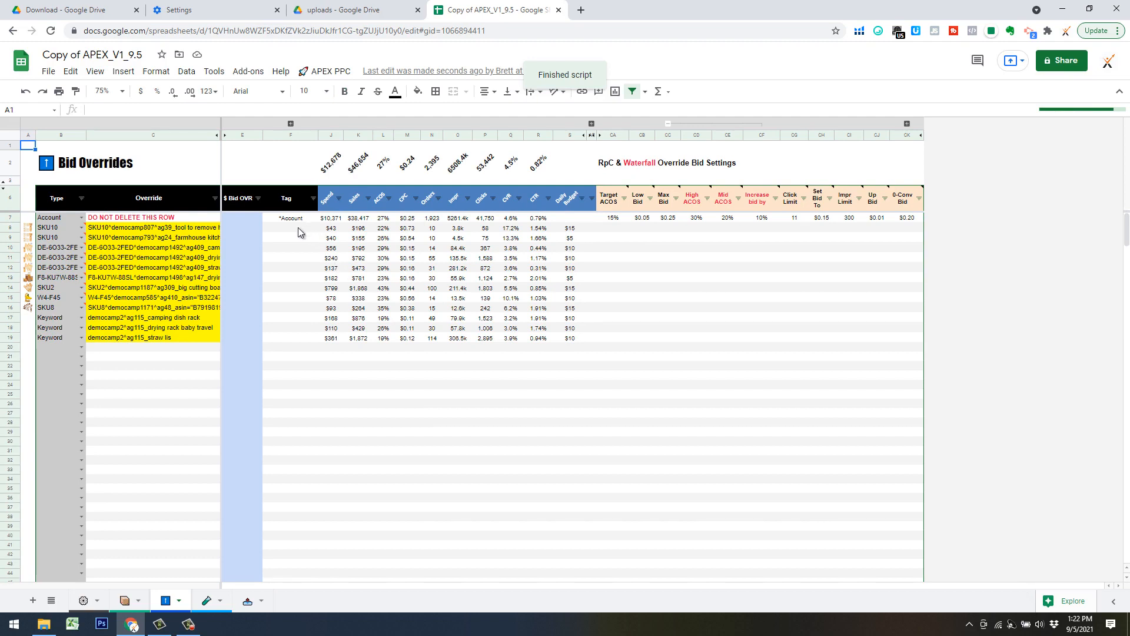
Locate the override target in C8 in the bulk sheet with Find Target/Campaign and return to Bid Overrides.
left_click(146, 229)
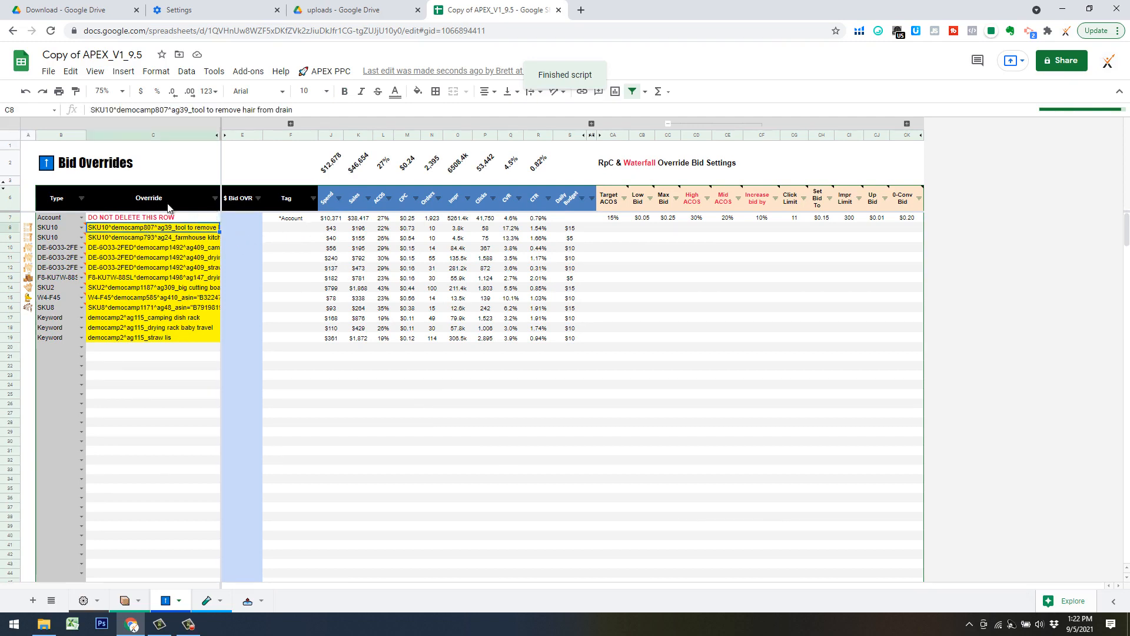
left_click(325, 71)
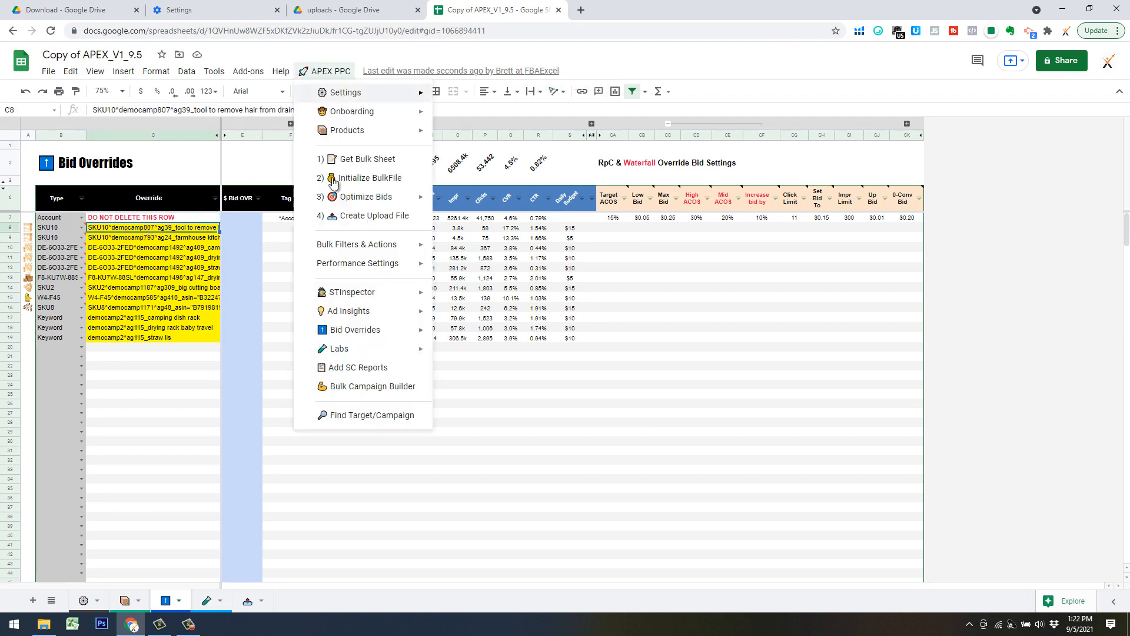
left_click(360, 419)
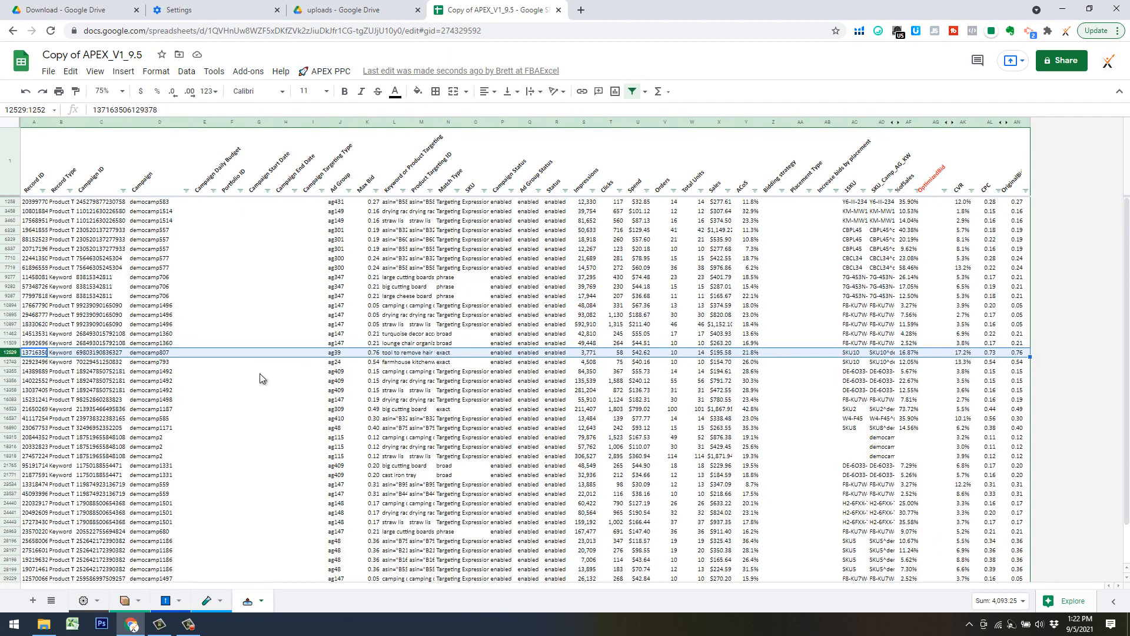
left_click(167, 600)
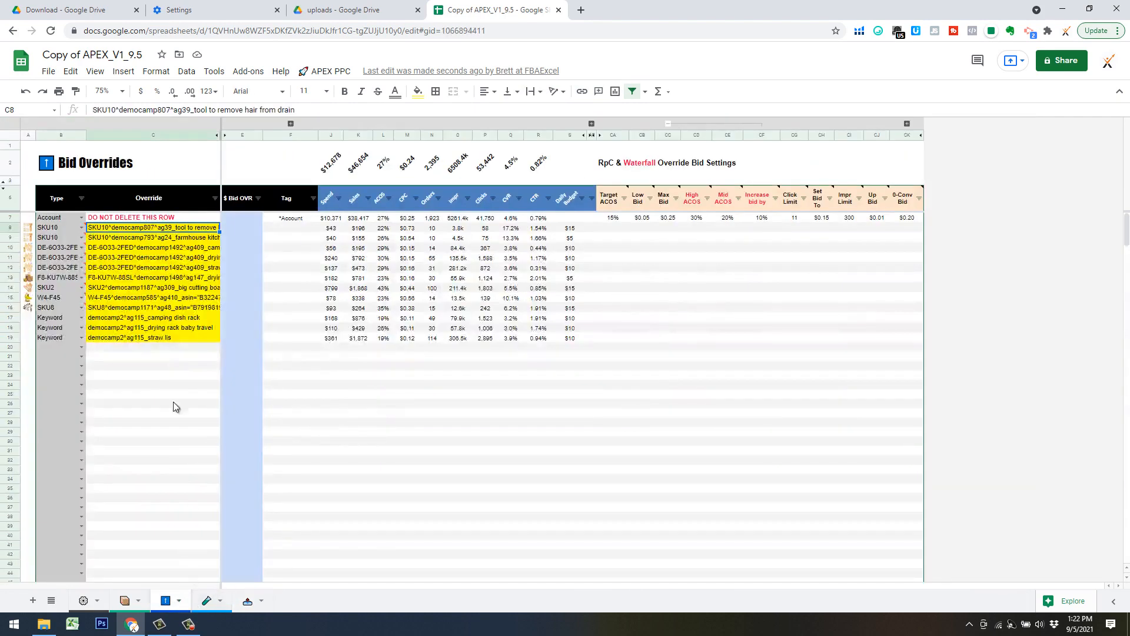
left_click(182, 357)
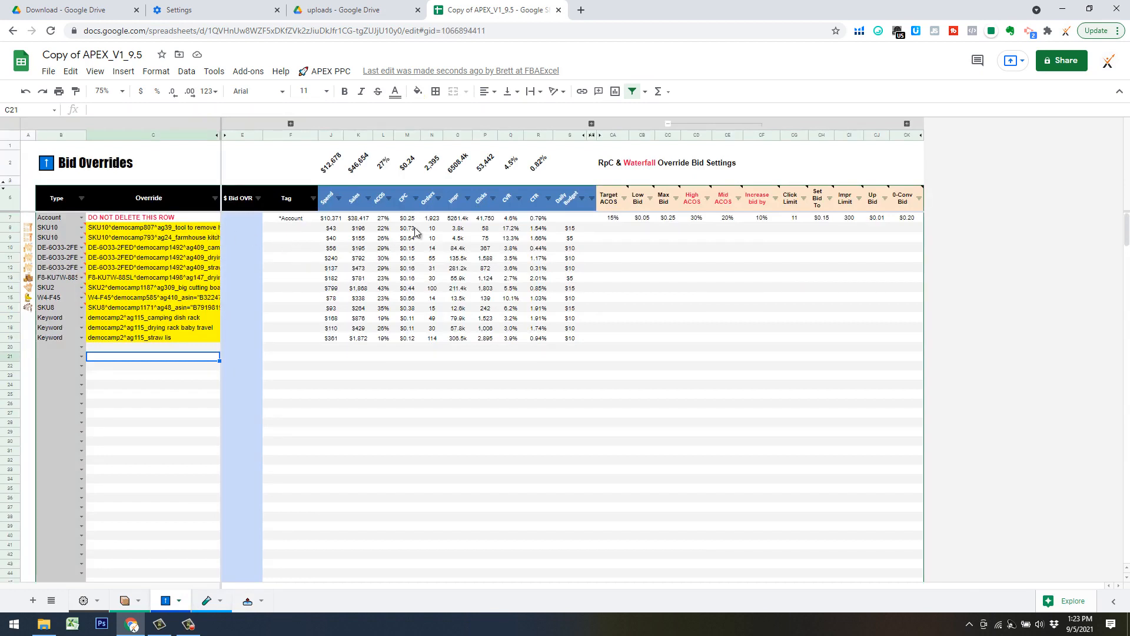
Copy the CPC figures in M8:M19 and paste them as values only into the $ Bid OVR column from E8.
left_click(410, 338, "shift")
key("ctrl+c")
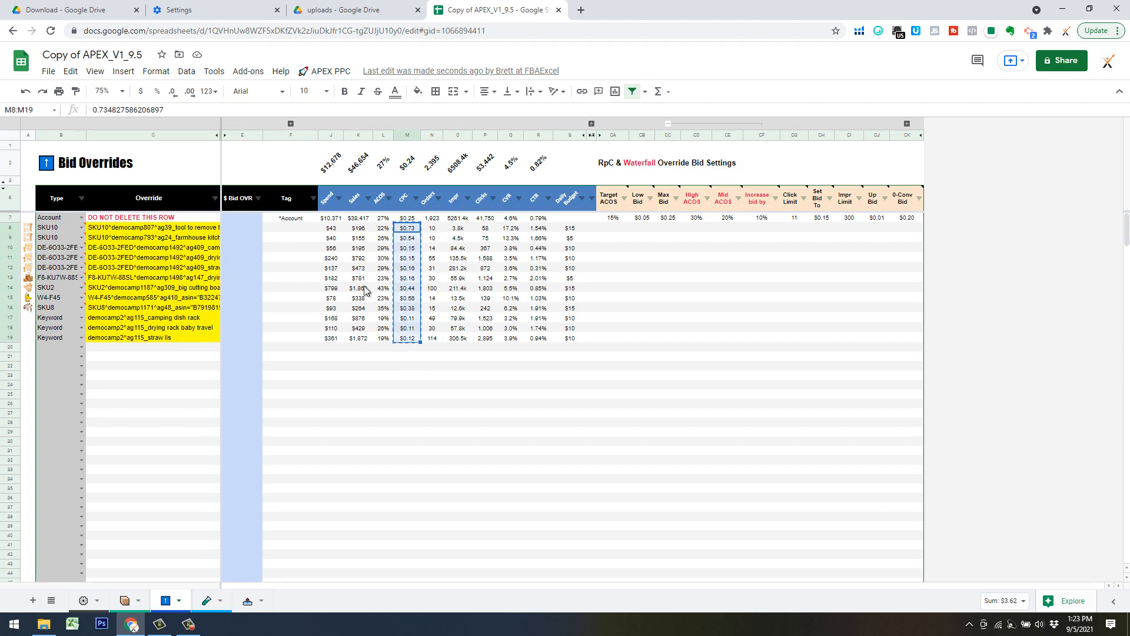
left_click(250, 231)
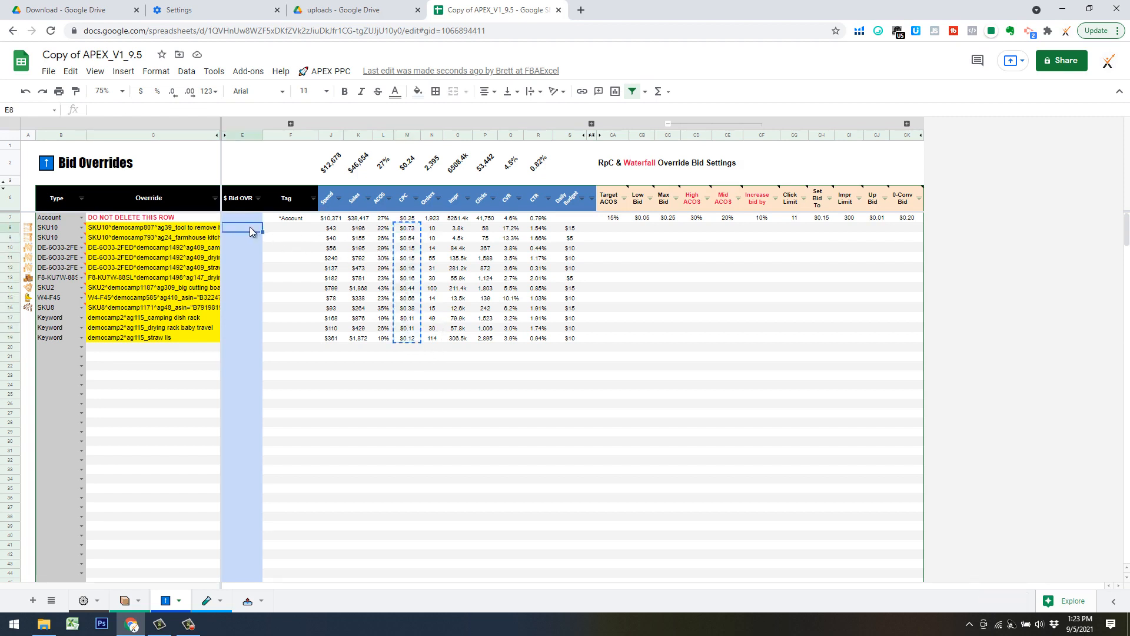
right_click(251, 231)
mouse_move(295, 246)
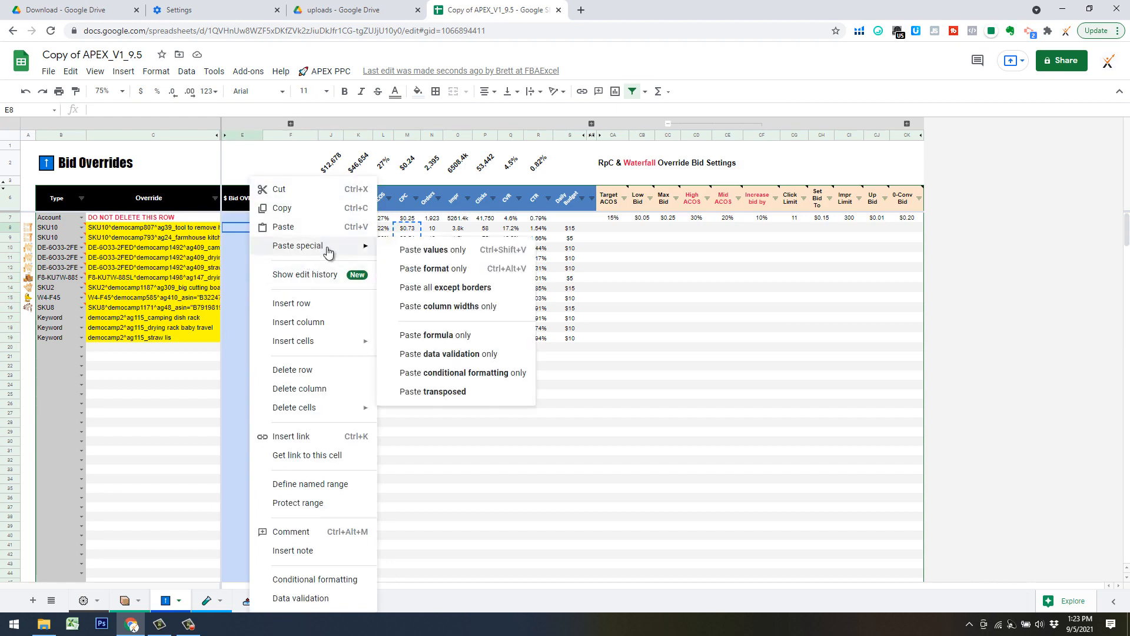
left_click(433, 250)
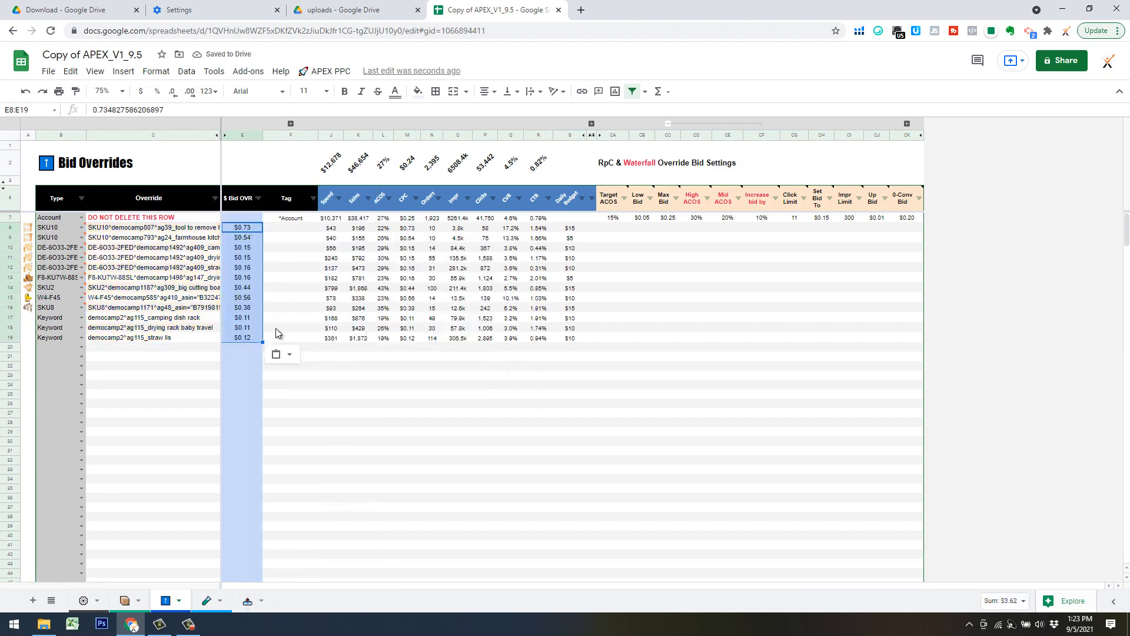
Clear the $ Bid OVR values in E8:E19.
left_click(241, 136)
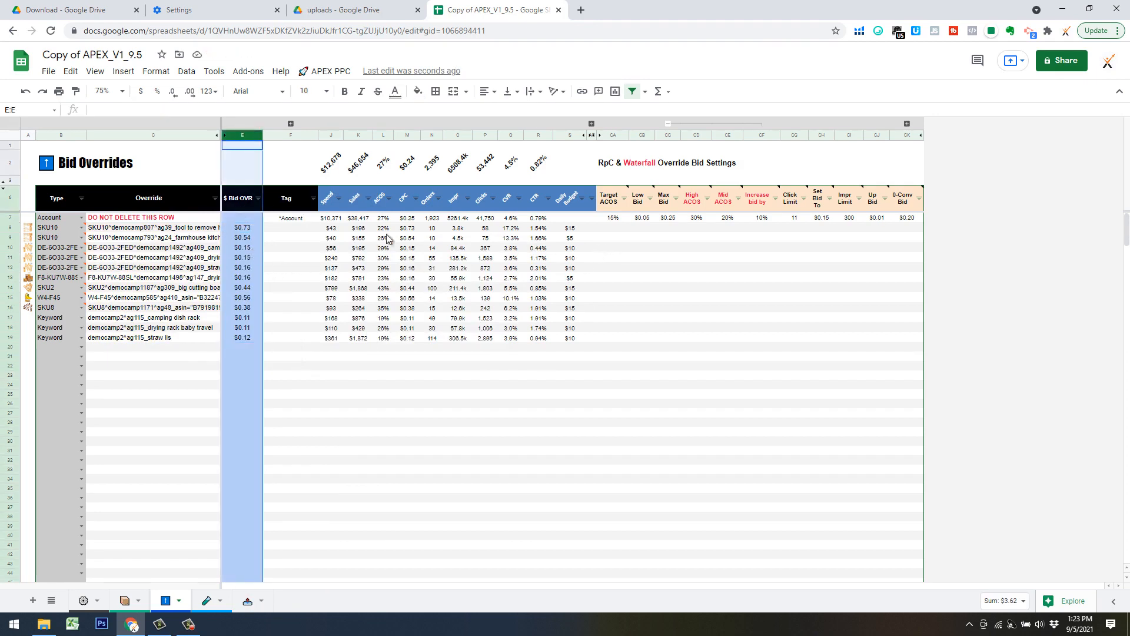
left_click(249, 229)
left_click(248, 339, "shift")
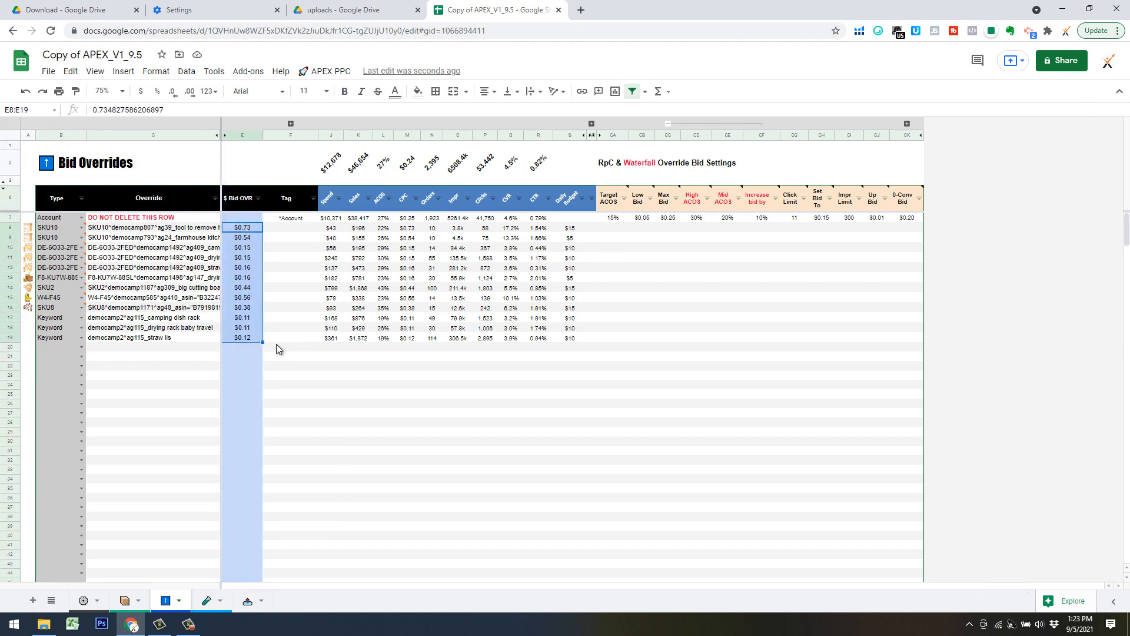
key("Delete")
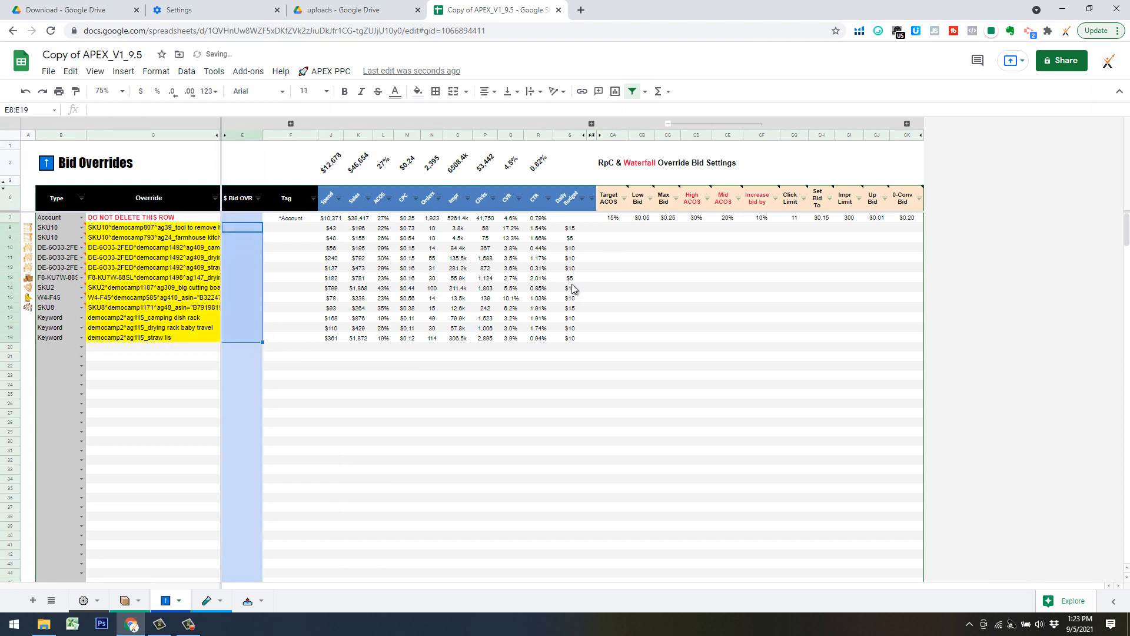
Fill the Account row's override bid settings, from Target ACOS through 0-Conv Bid, down to row 19.
left_click(612, 217)
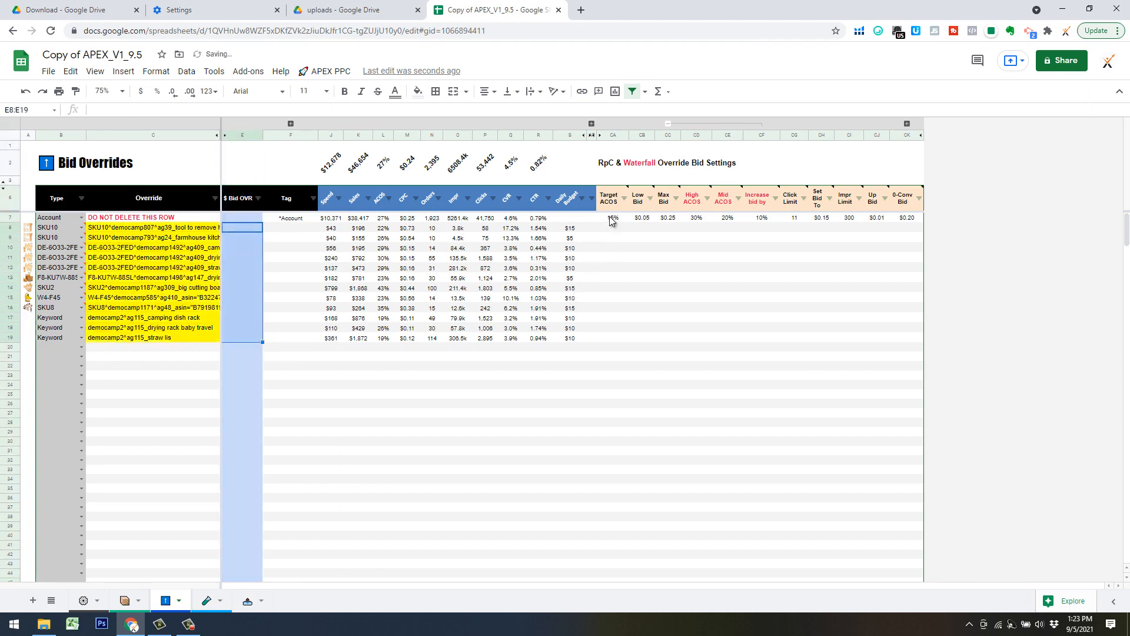
left_click(909, 222, "shift")
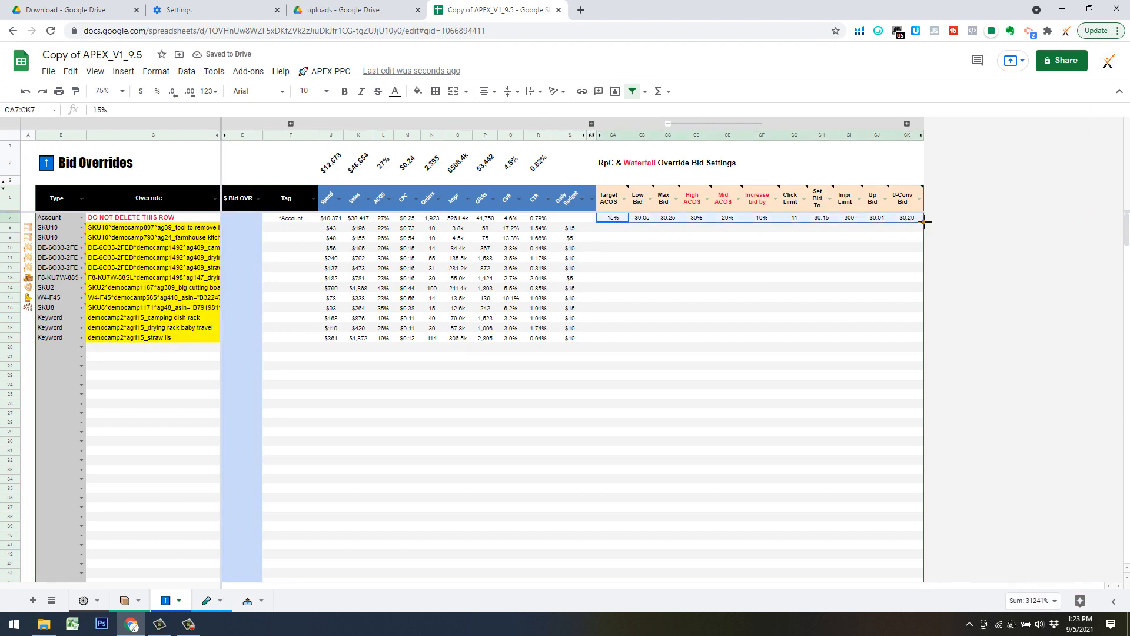
left_click_drag(924, 222, 919, 336)
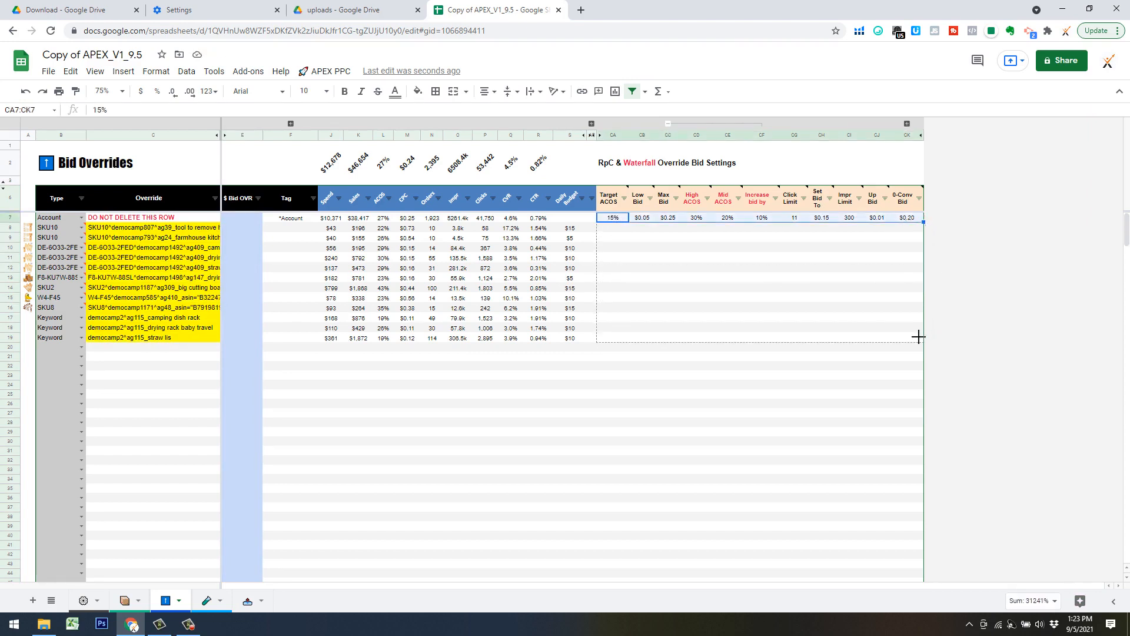
left_click_drag(787, 293, 788, 292)
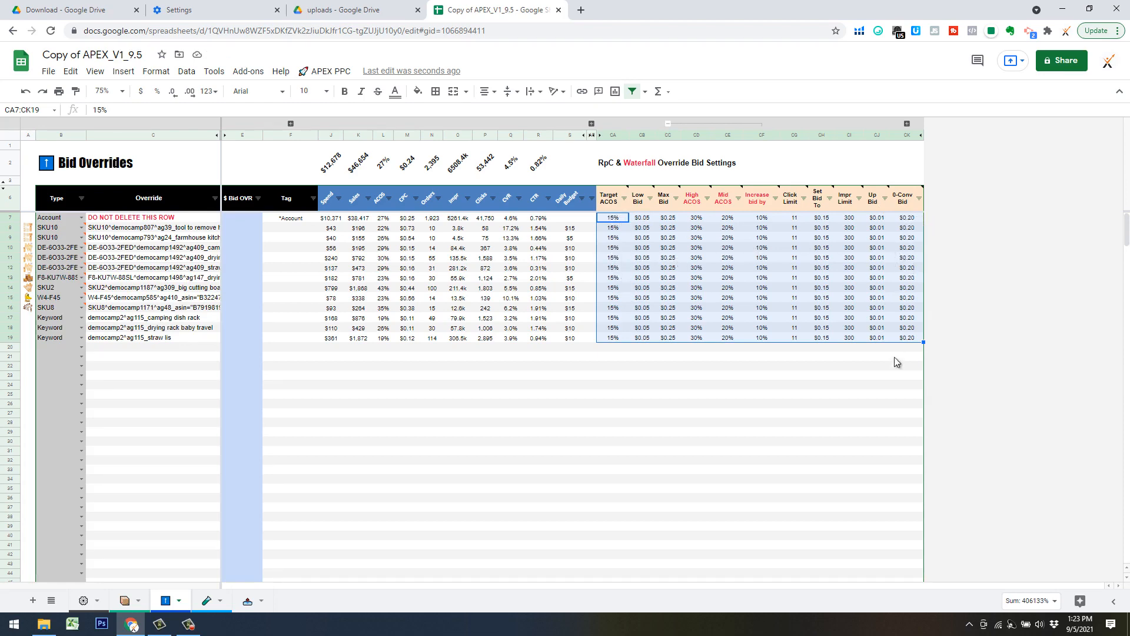
Set the Target ACOS override to 40% in CA8 and fill it down to row 19.
left_click(615, 239)
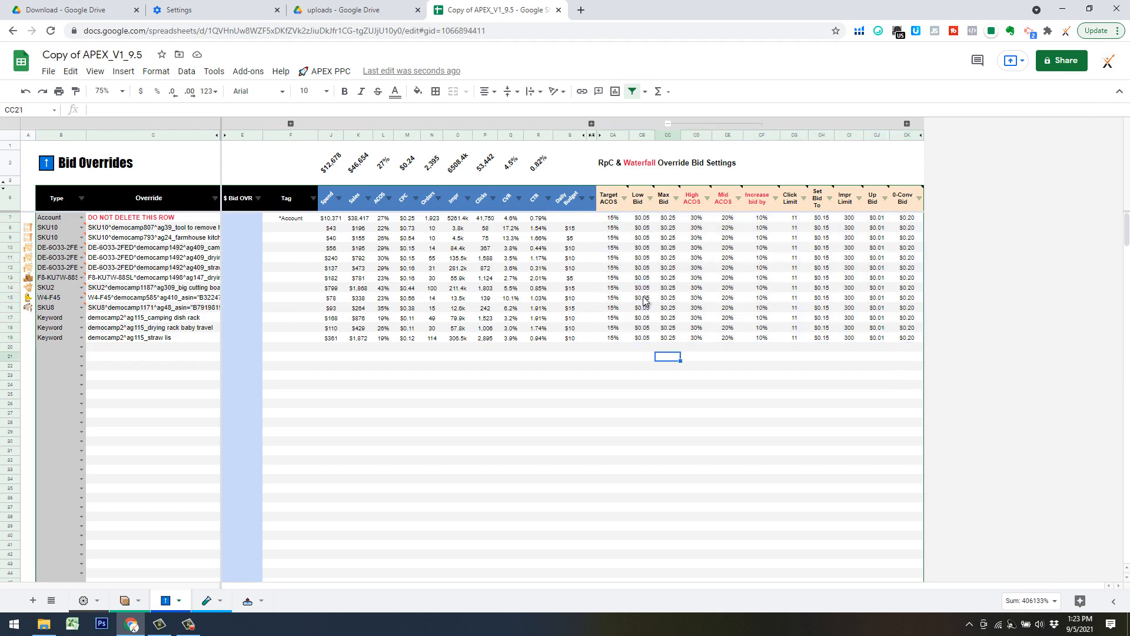
left_click(615, 229)
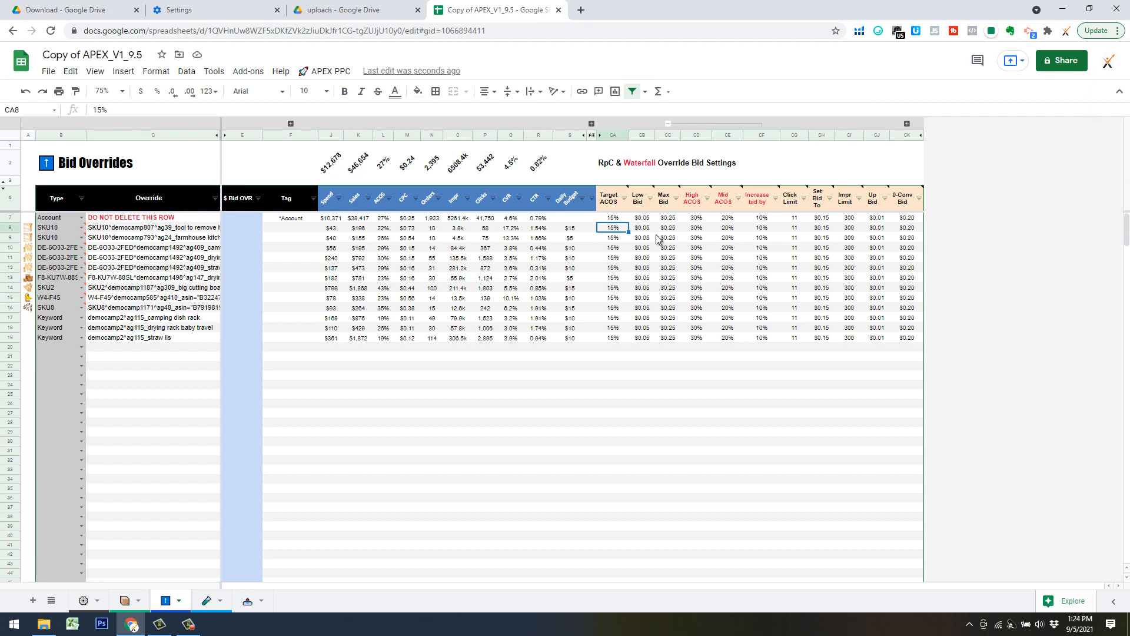
type("40%")
key("Return")
left_click(616, 228)
left_click_drag(636, 293, 634, 343)
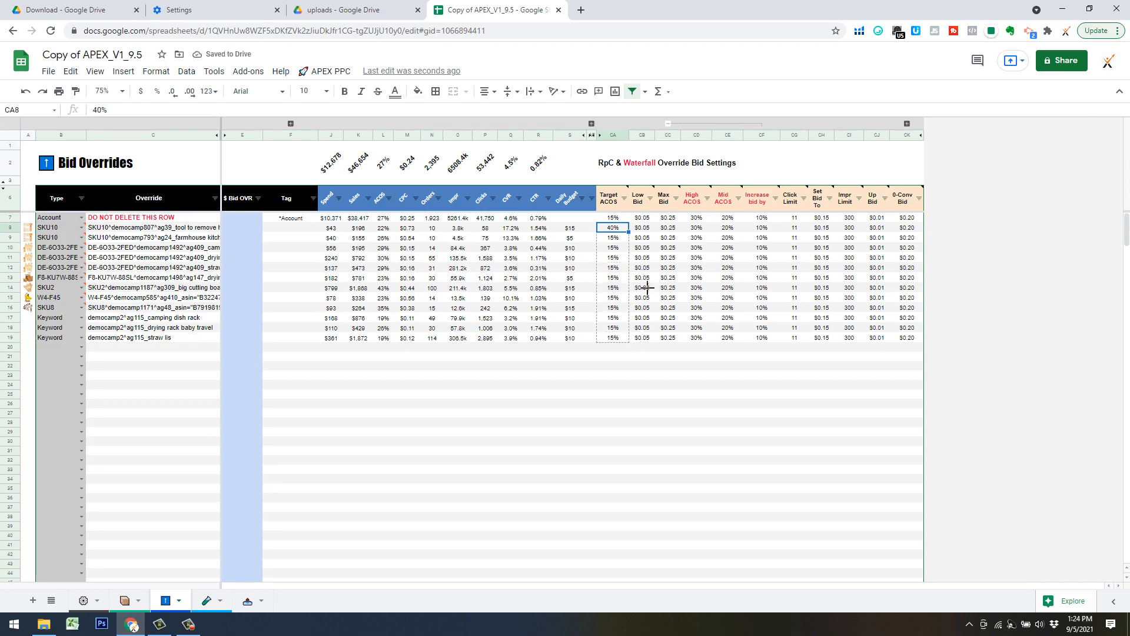
Set the Max Bid override to $1.00 in CC8 and fill it down to row 19.
left_click(671, 230)
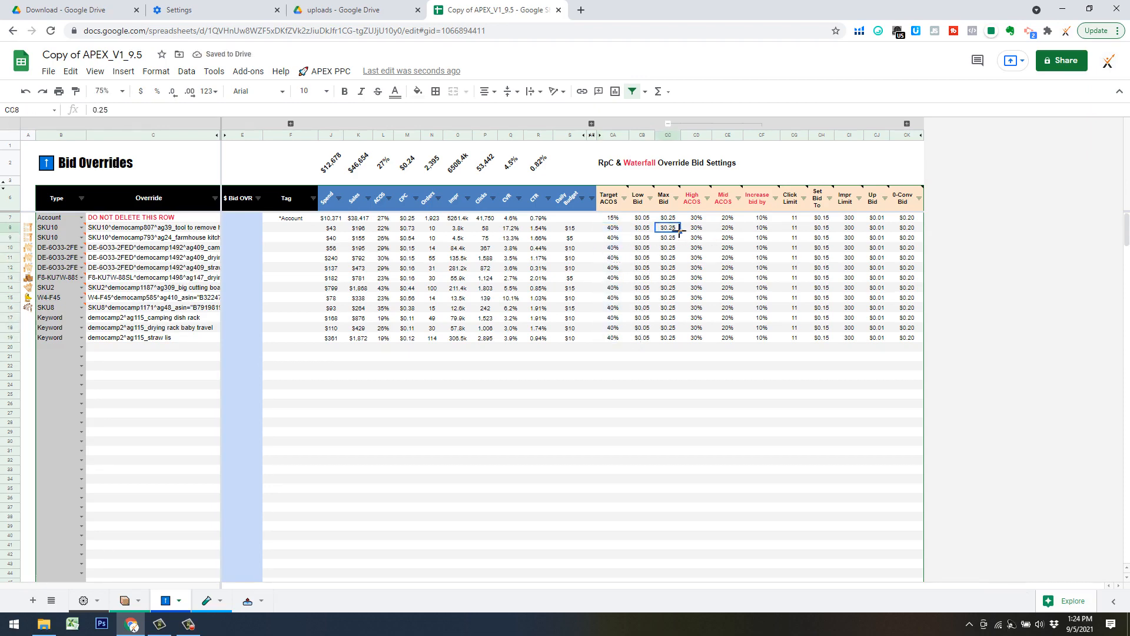
type("1")
key("Return")
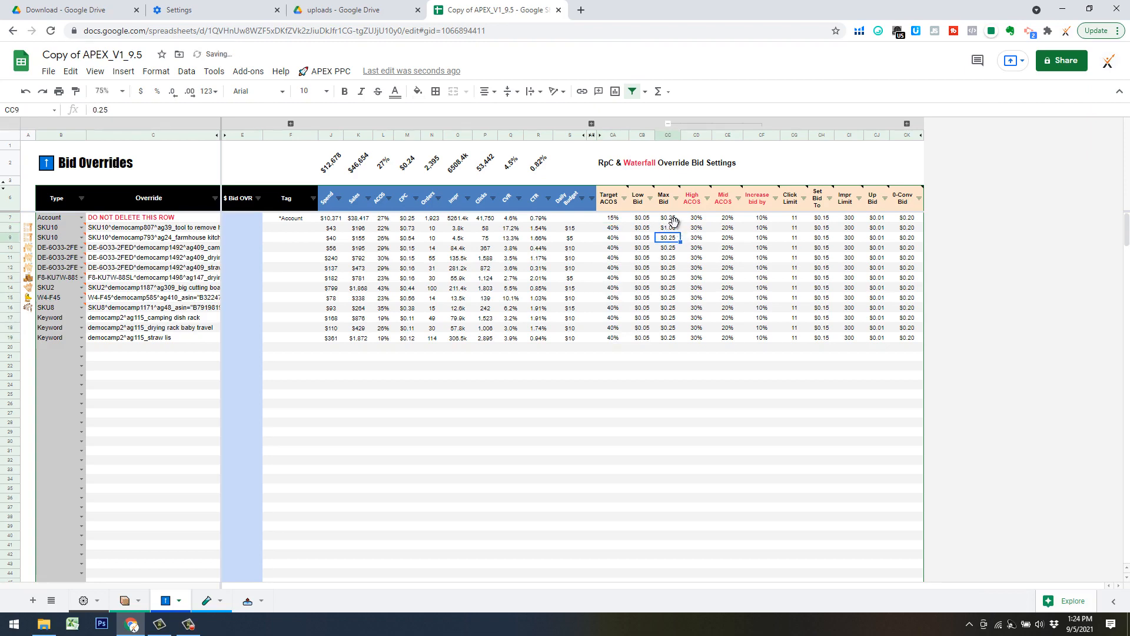
left_click(677, 229)
left_click_drag(681, 251, 677, 338)
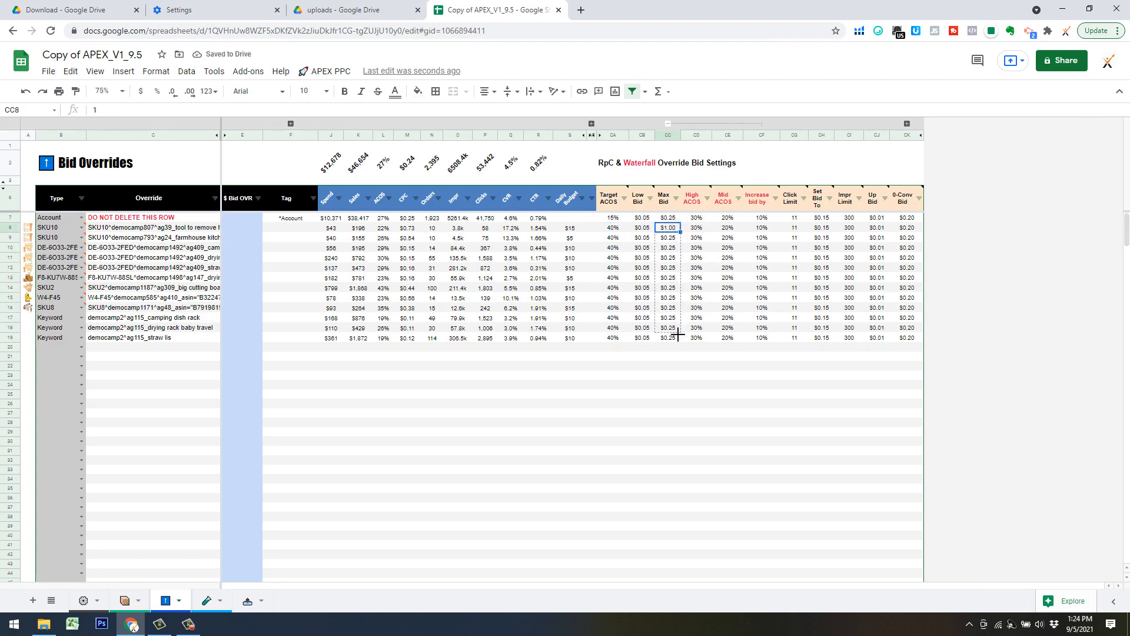
Set the High ACOS override to 40% in CD8 and fill it down to row 19.
left_click(694, 227)
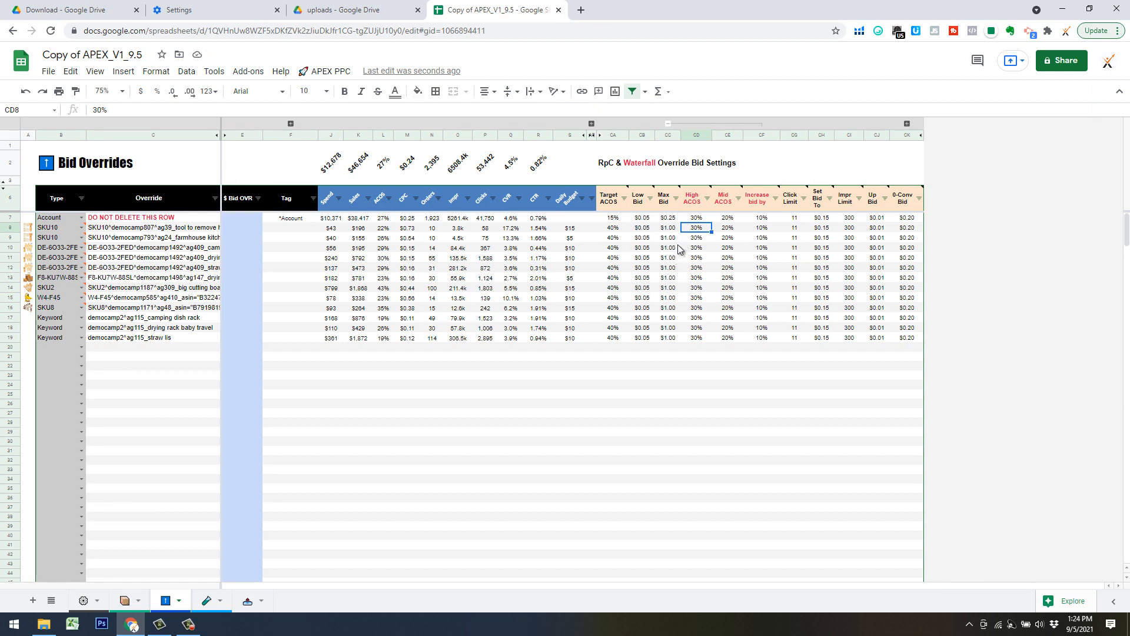
type("40%")
key("Return")
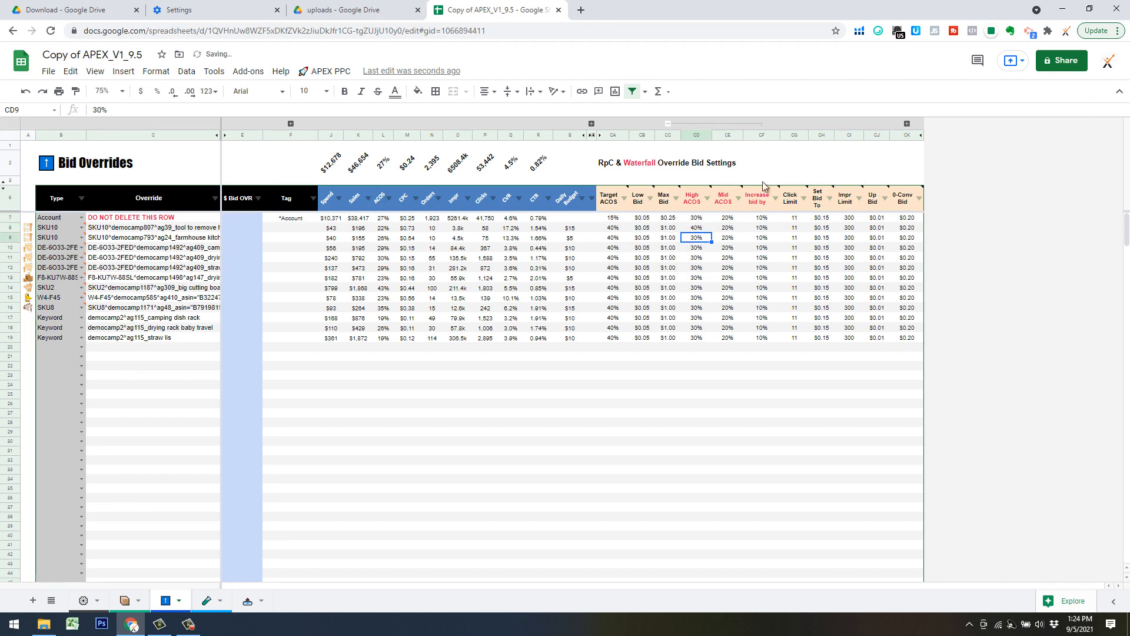
left_click(707, 231)
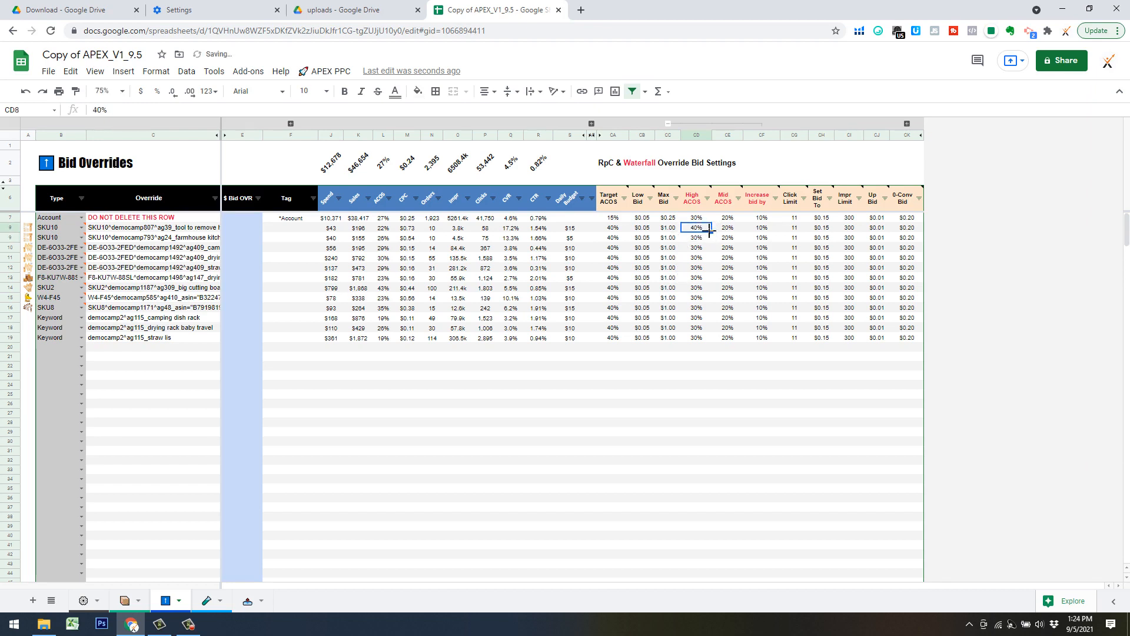
left_click_drag(710, 232, 705, 300)
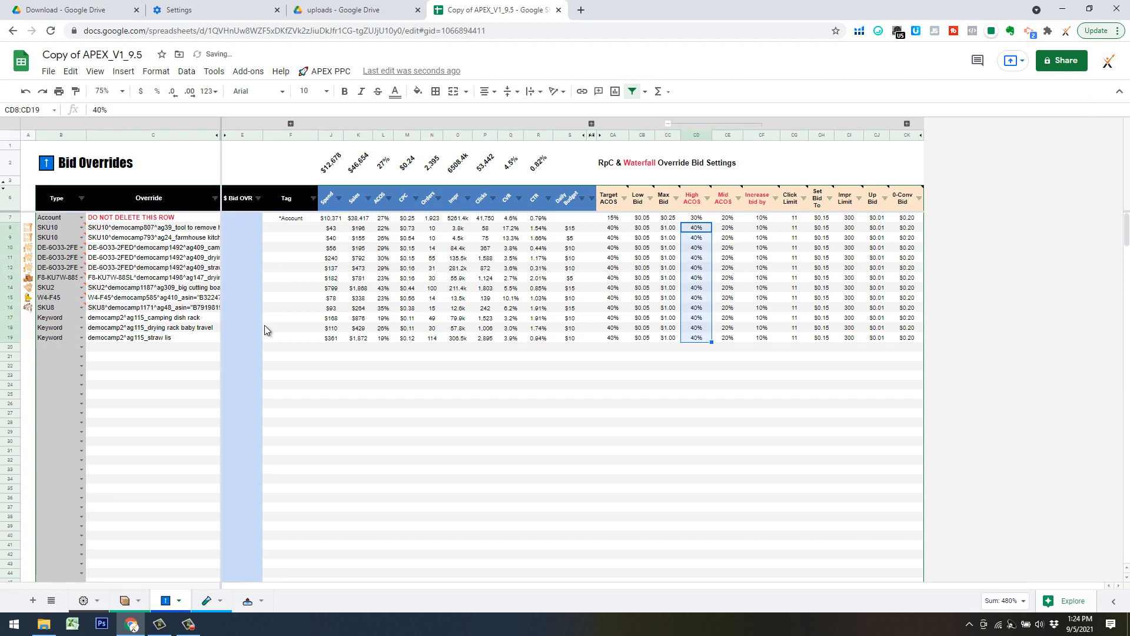
Set the override type in B20 to Portfolio.
left_click(155, 358)
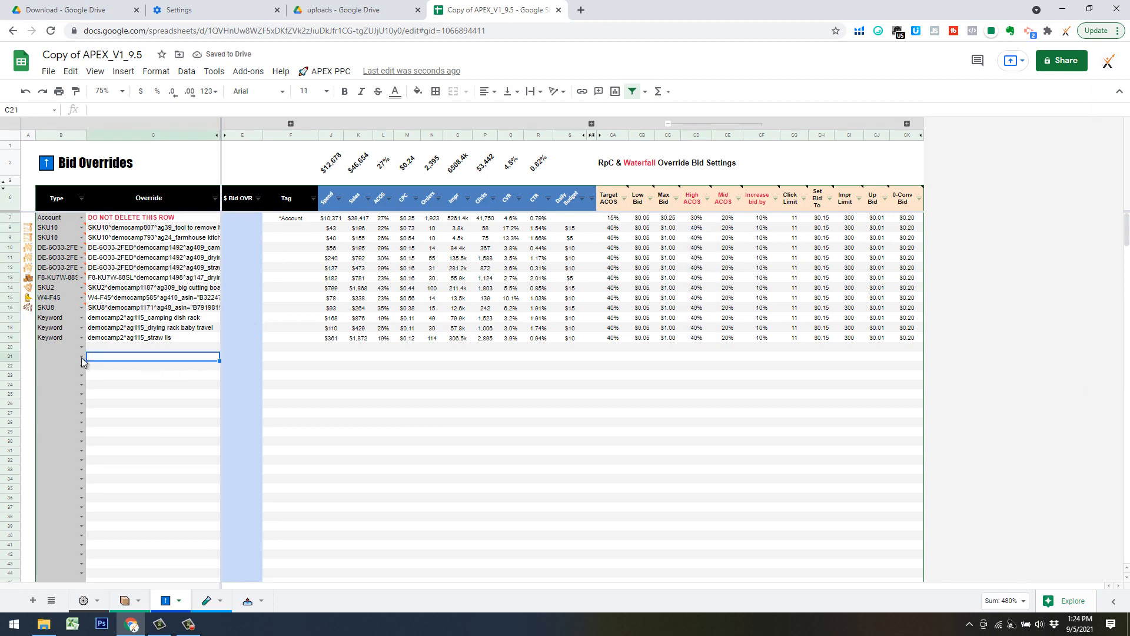
left_click(81, 348)
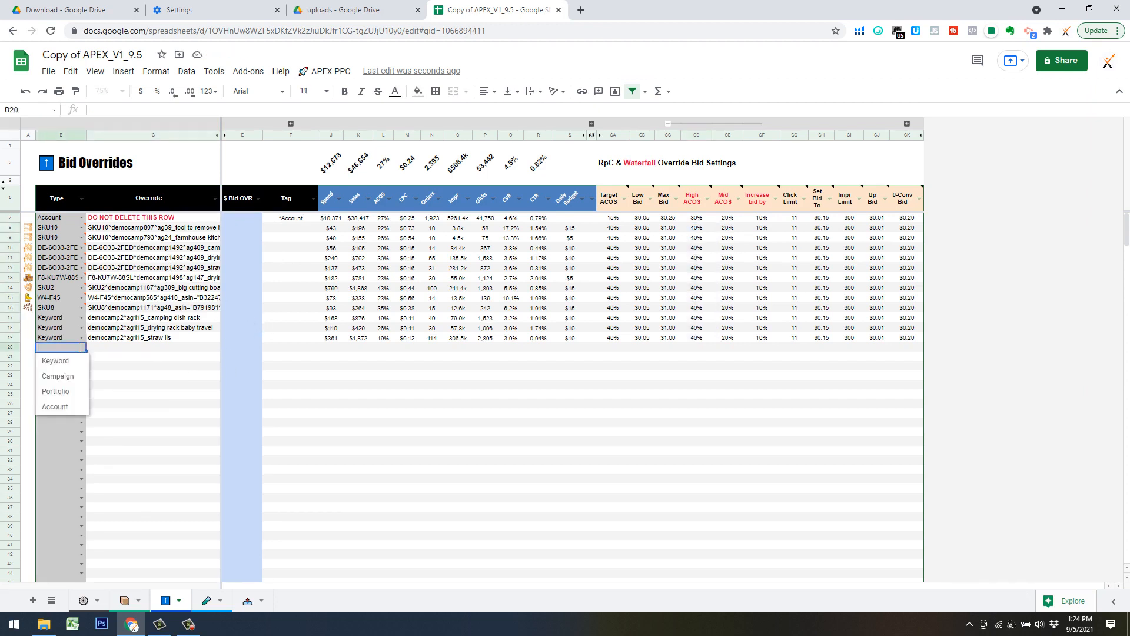
left_click(76, 390)
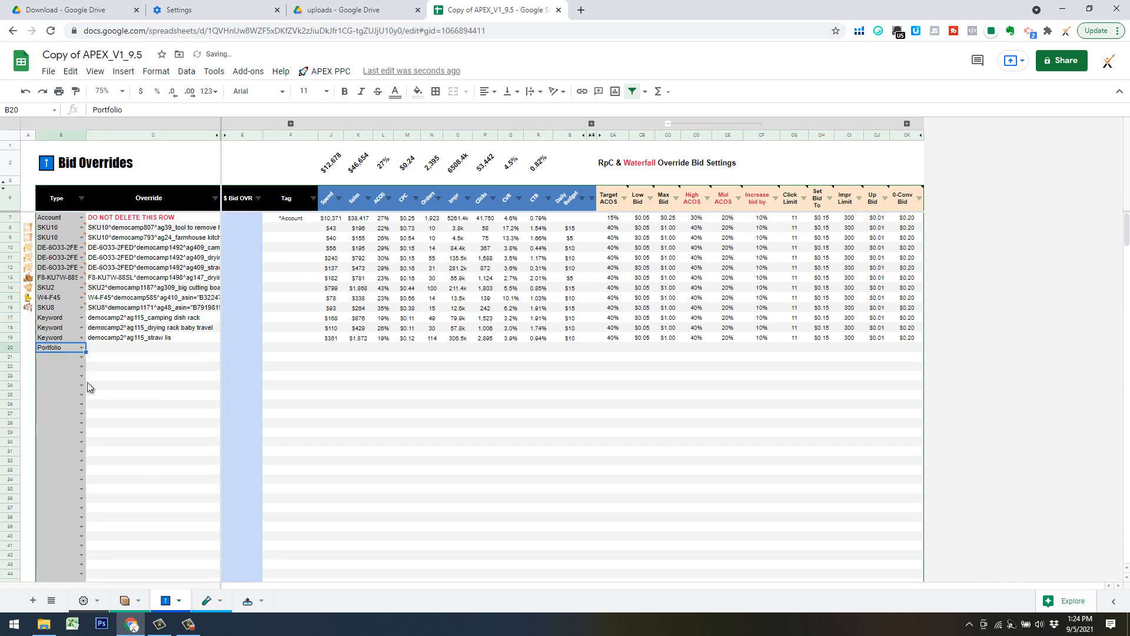
left_click(116, 349)
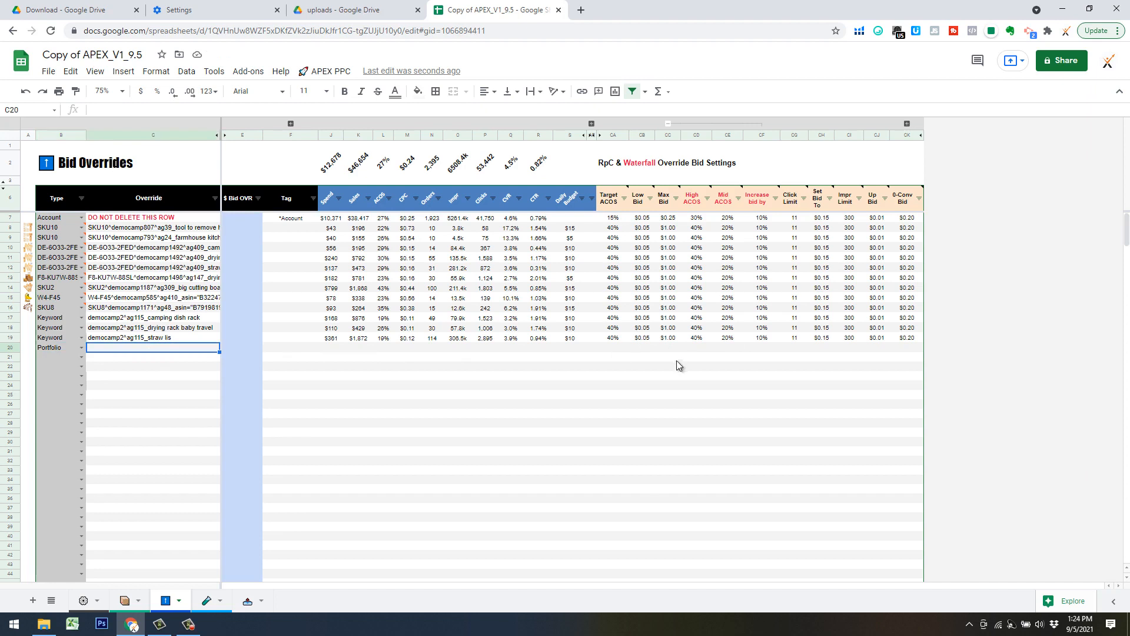
left_click(82, 357)
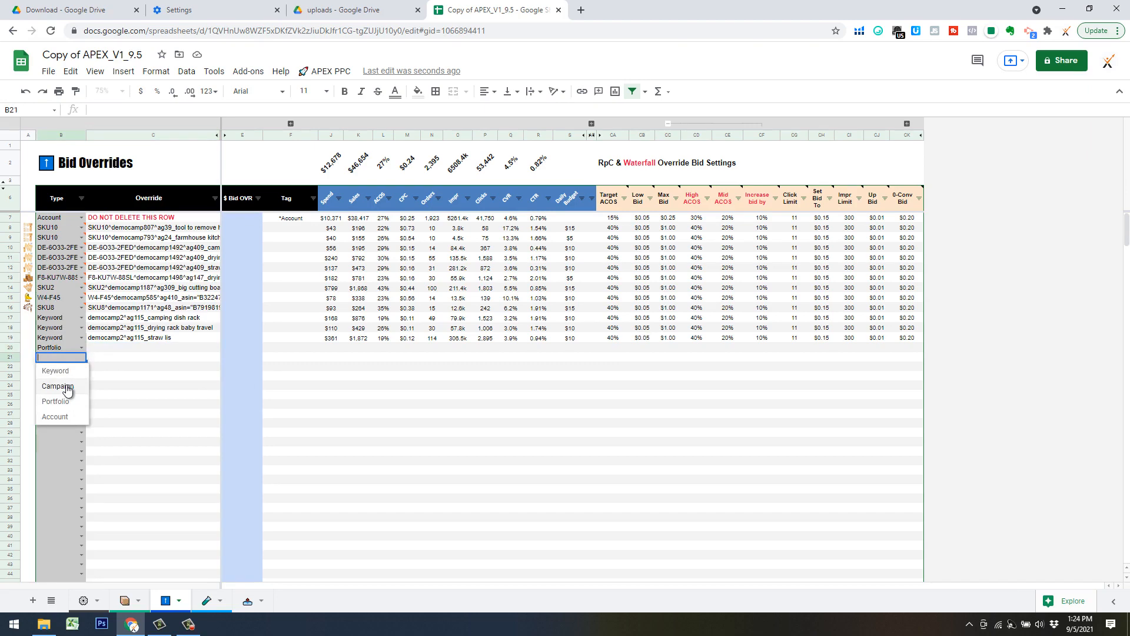
left_click(75, 347)
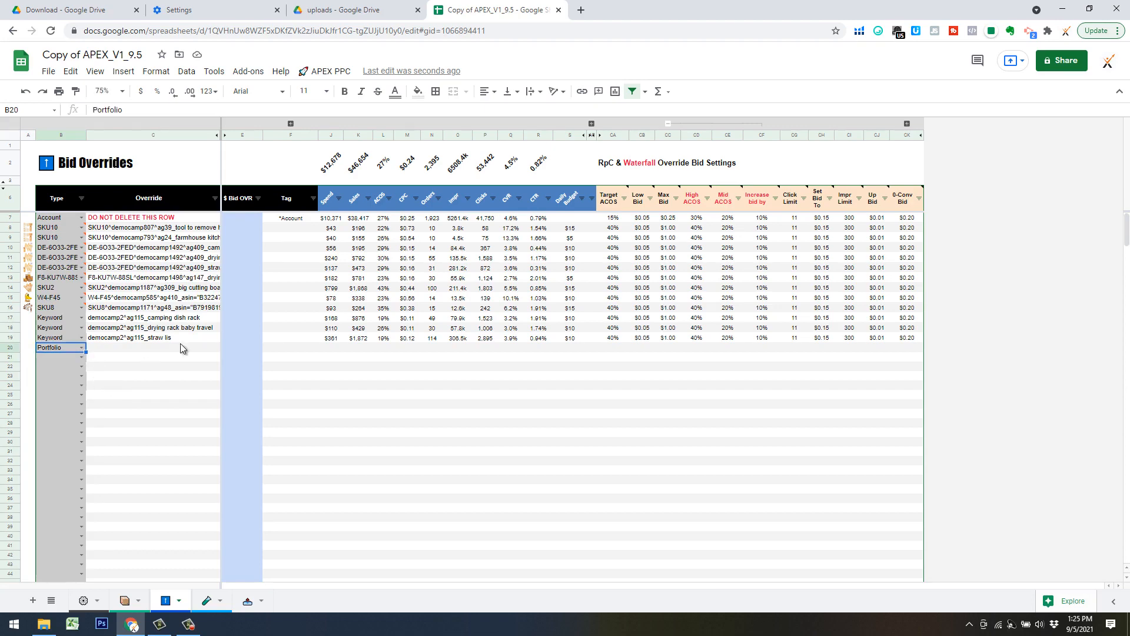
Remove the Portfolio override entry in row 20.
left_click(182, 386)
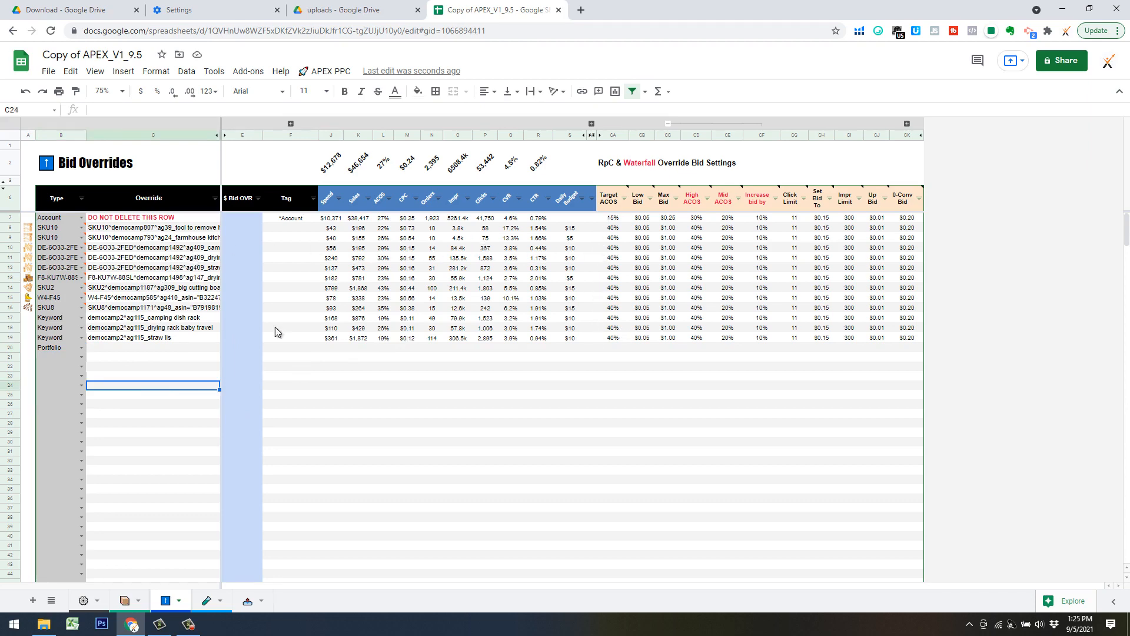
left_click(11, 349)
right_click(11, 348)
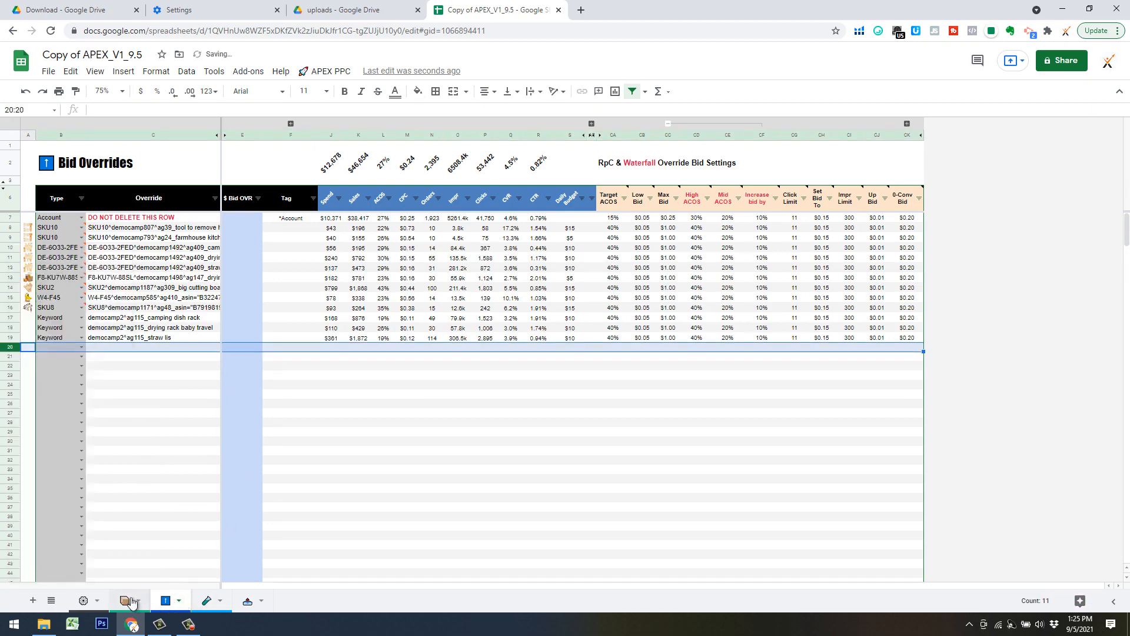
Check the bid automation settings on the Products sheet and return to the Bid Overrides sheet.
left_click(127, 600)
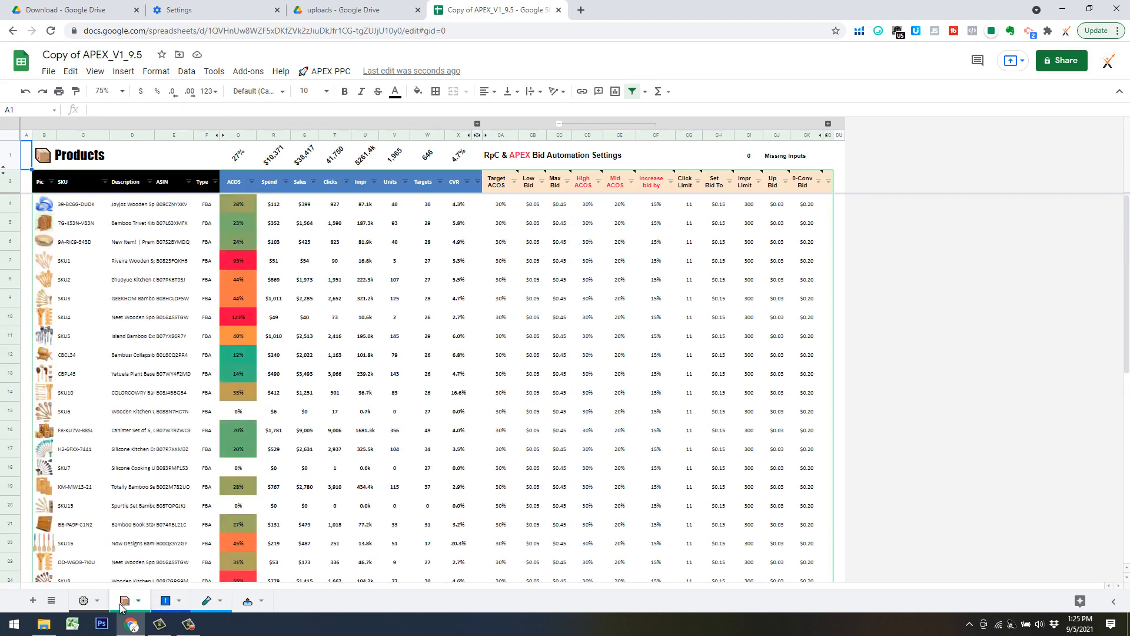
left_click(165, 600)
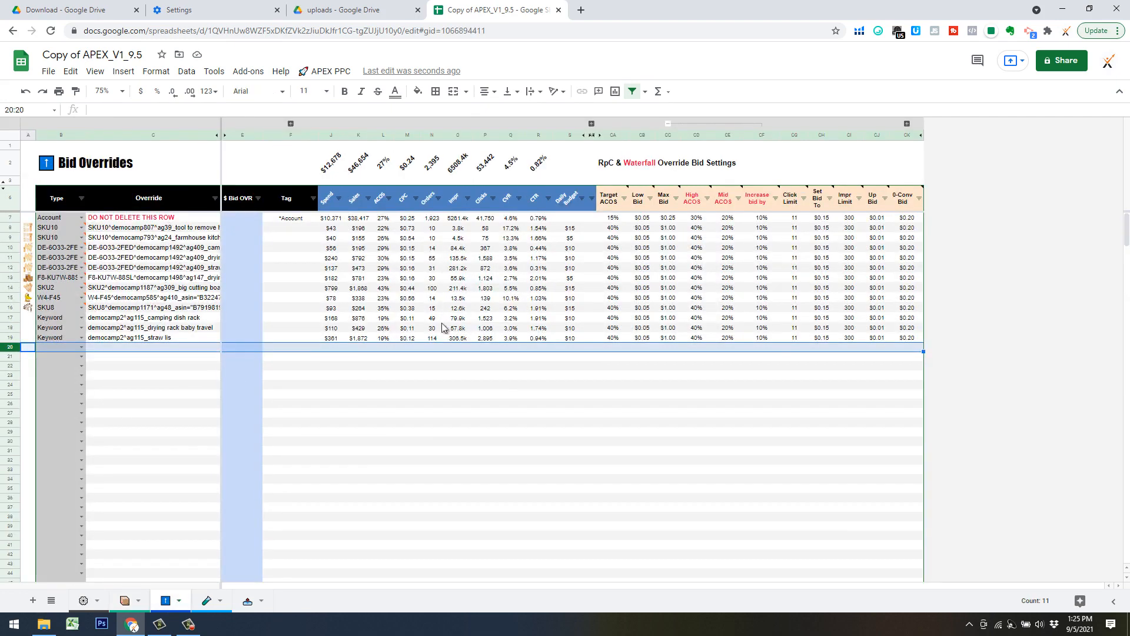
left_click(432, 383)
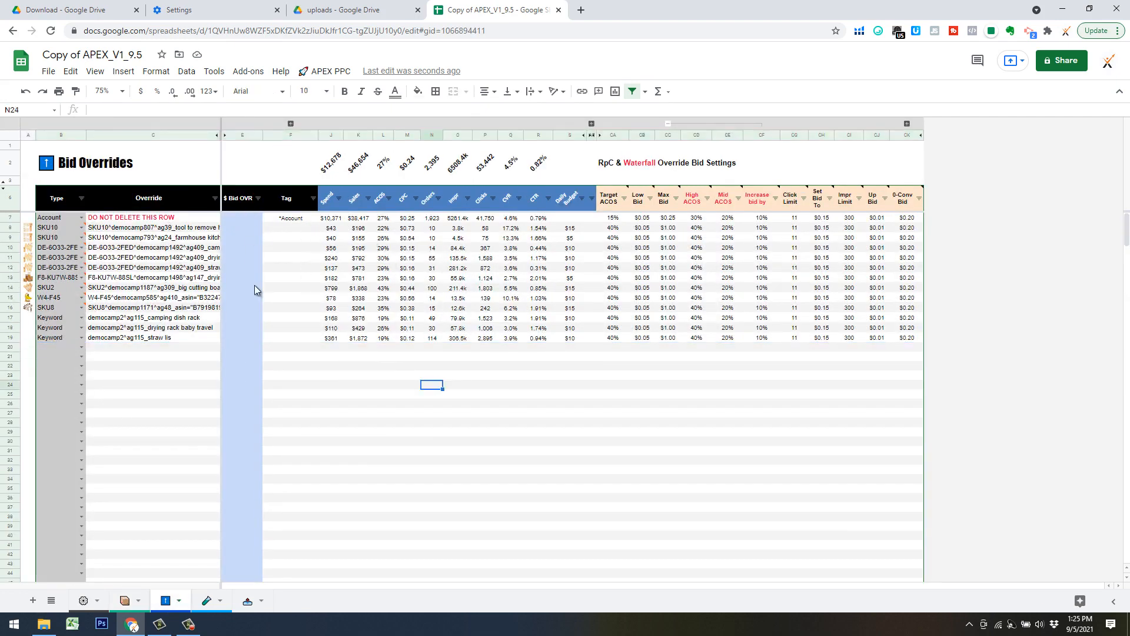
left_click(249, 229)
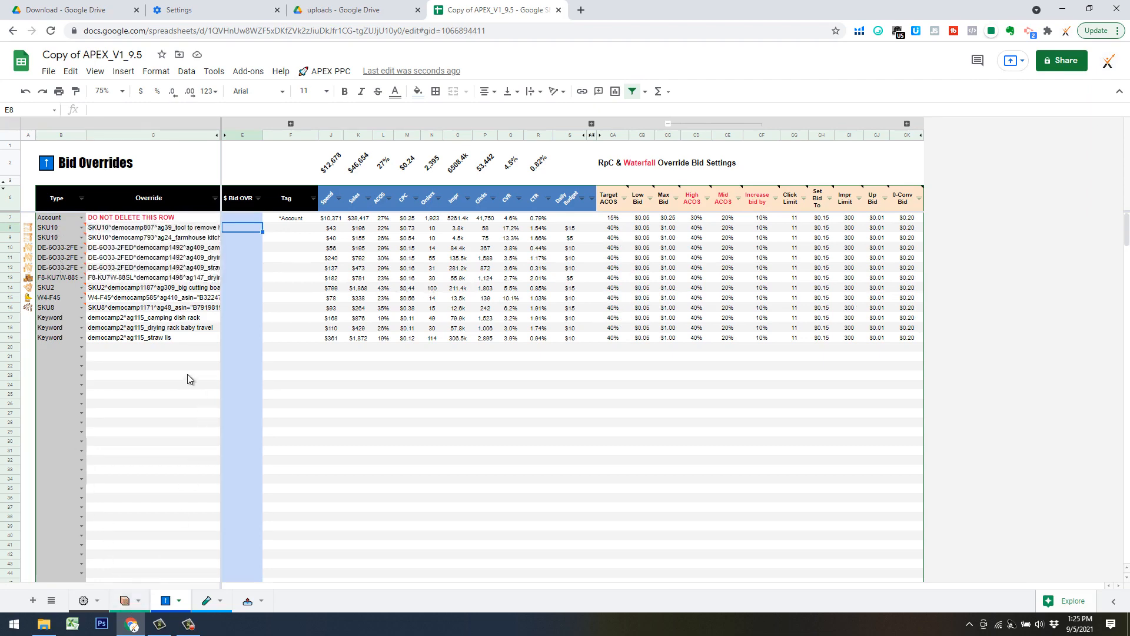
left_click(331, 366)
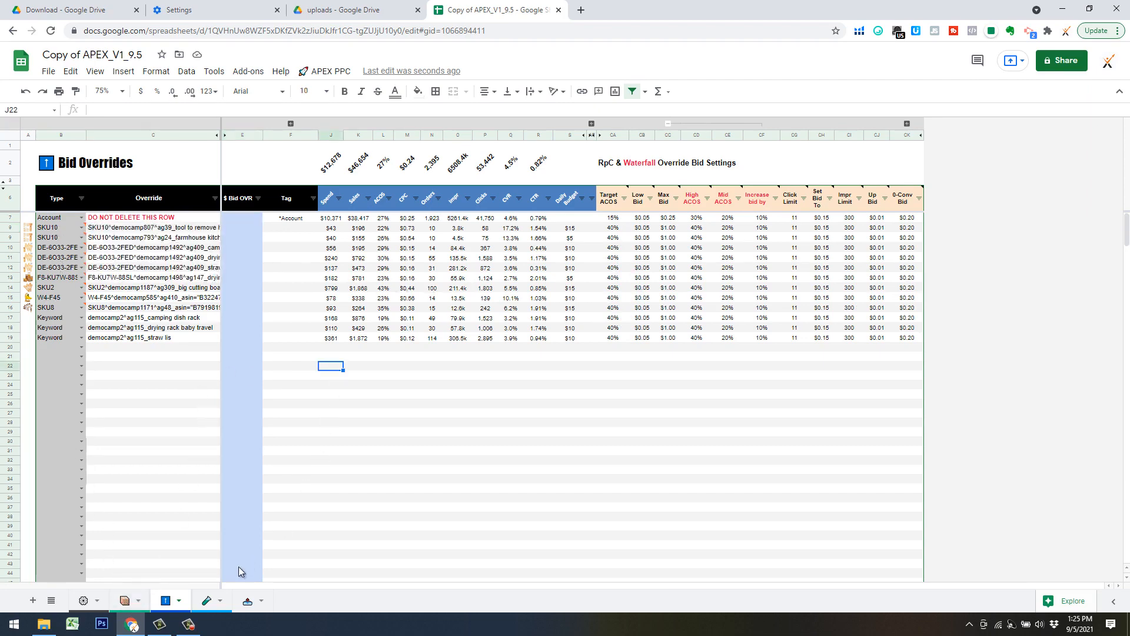
Open the bulk sheet and optimize its bids with the APEX method, accepting the bid update.
left_click(248, 602)
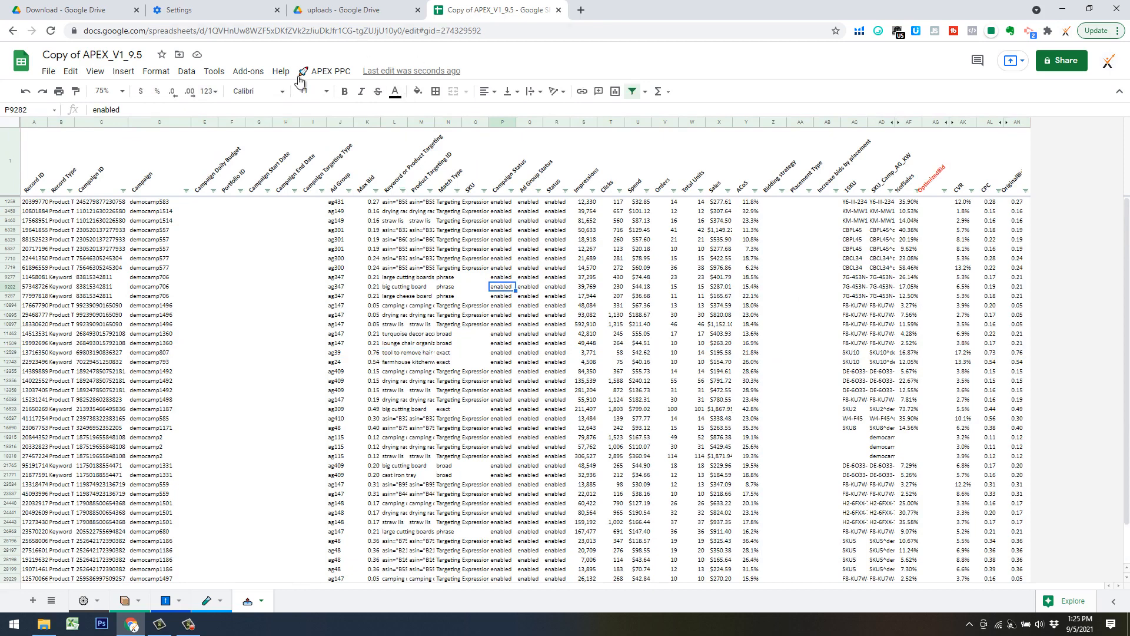
left_click(330, 72)
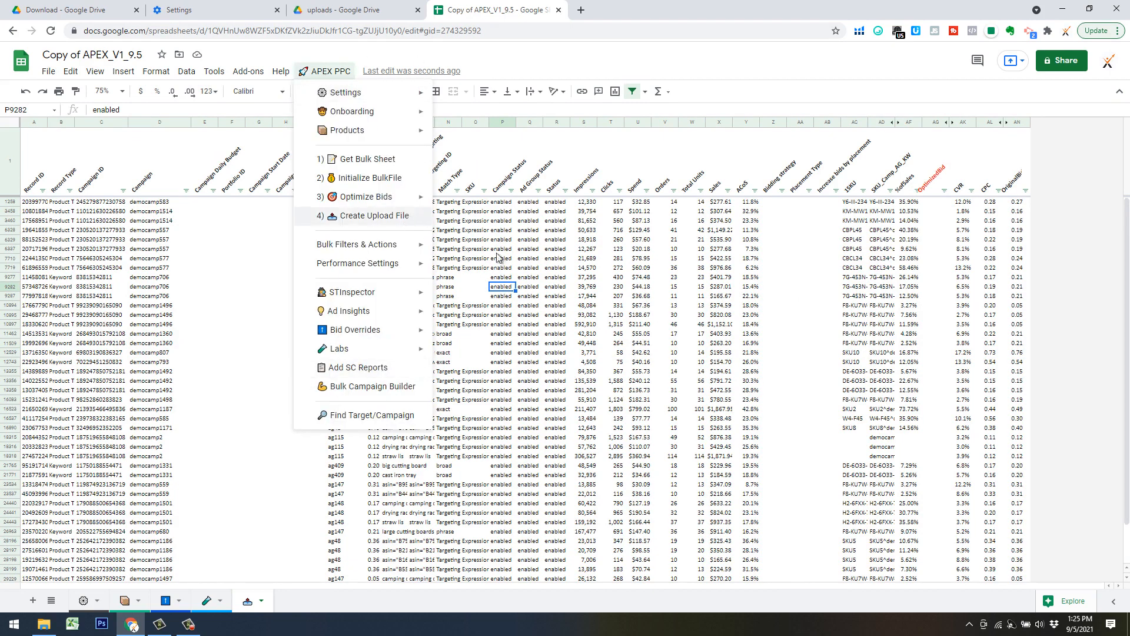
mouse_move(393, 199)
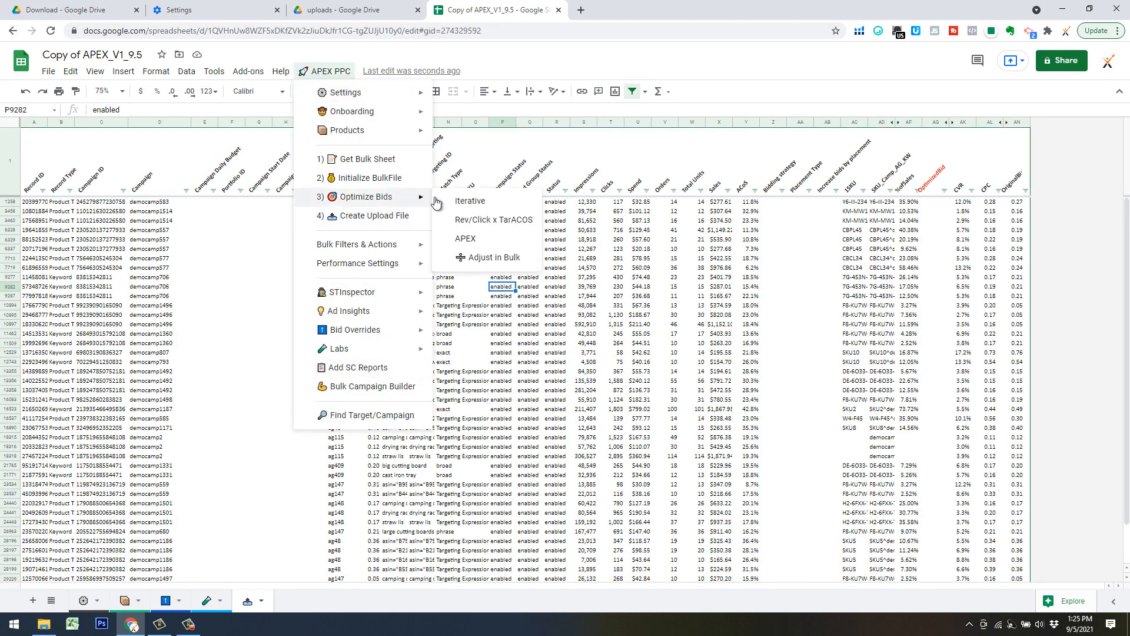
left_click(495, 240)
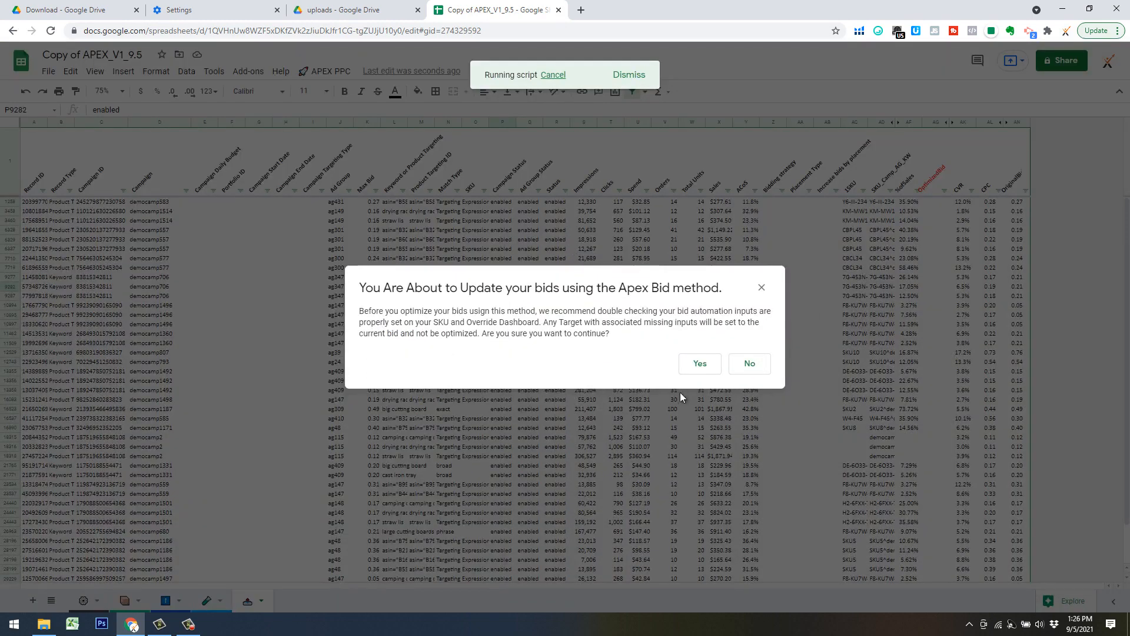
left_click(700, 363)
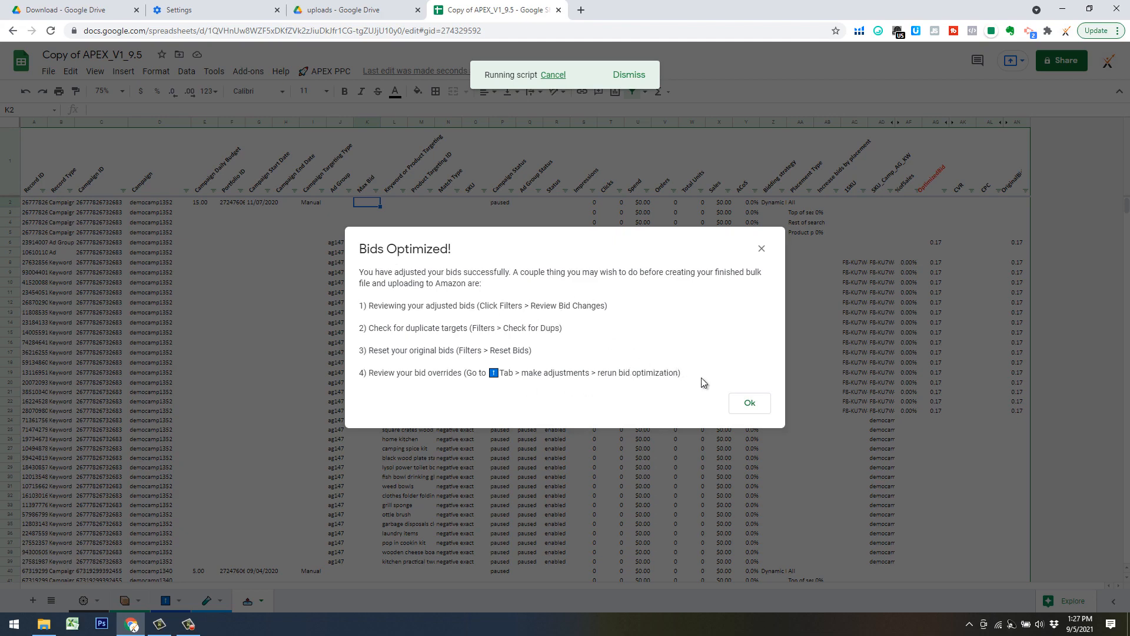
left_click(754, 410)
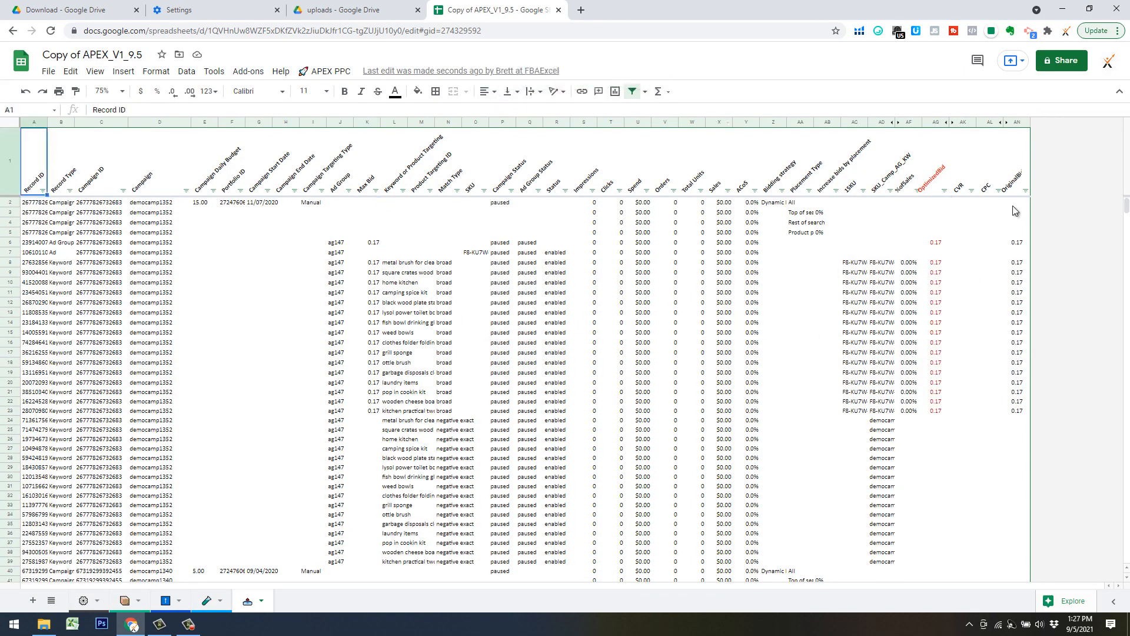
Select the OriginalBid column in the bulk sheet and review the available Optimize Bids methods.
left_click(1016, 121)
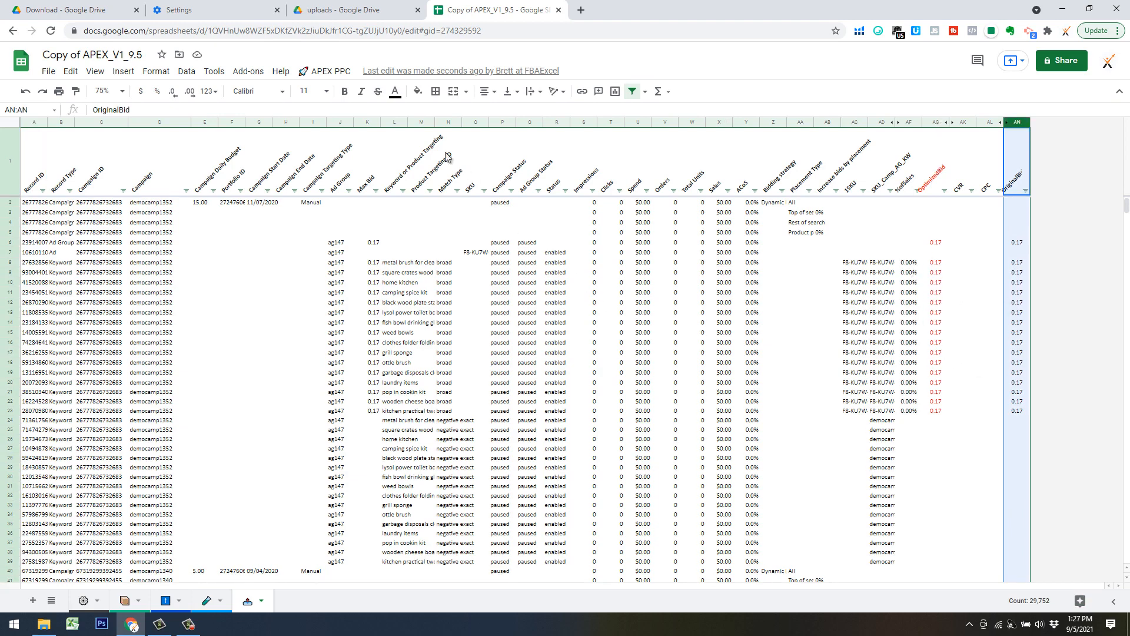
left_click(333, 71)
mouse_move(372, 197)
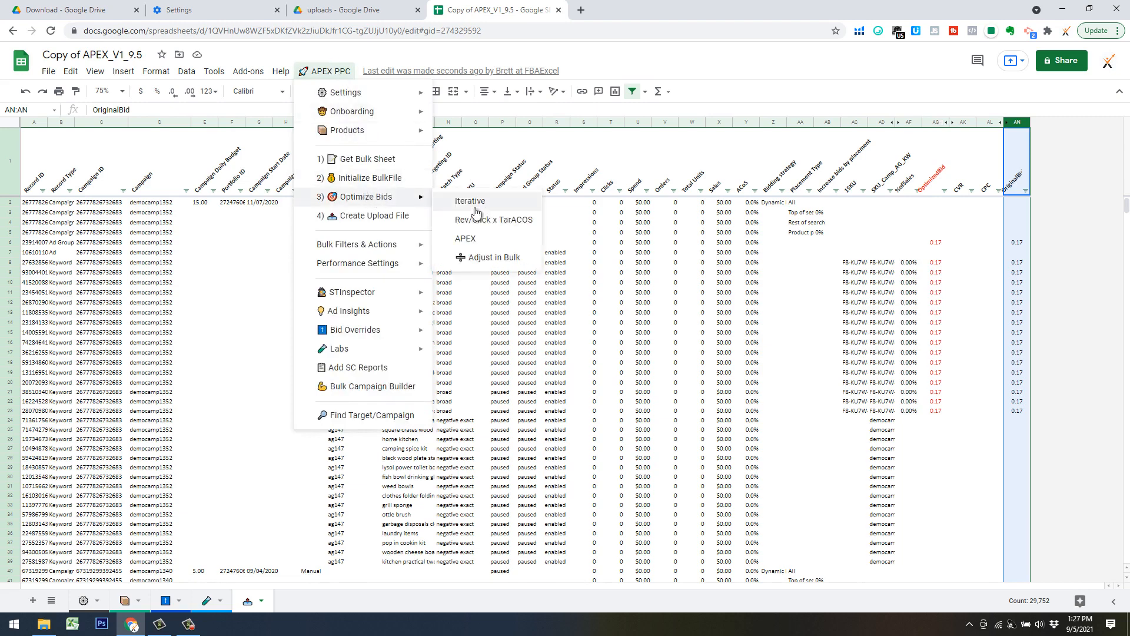
left_click(645, 255)
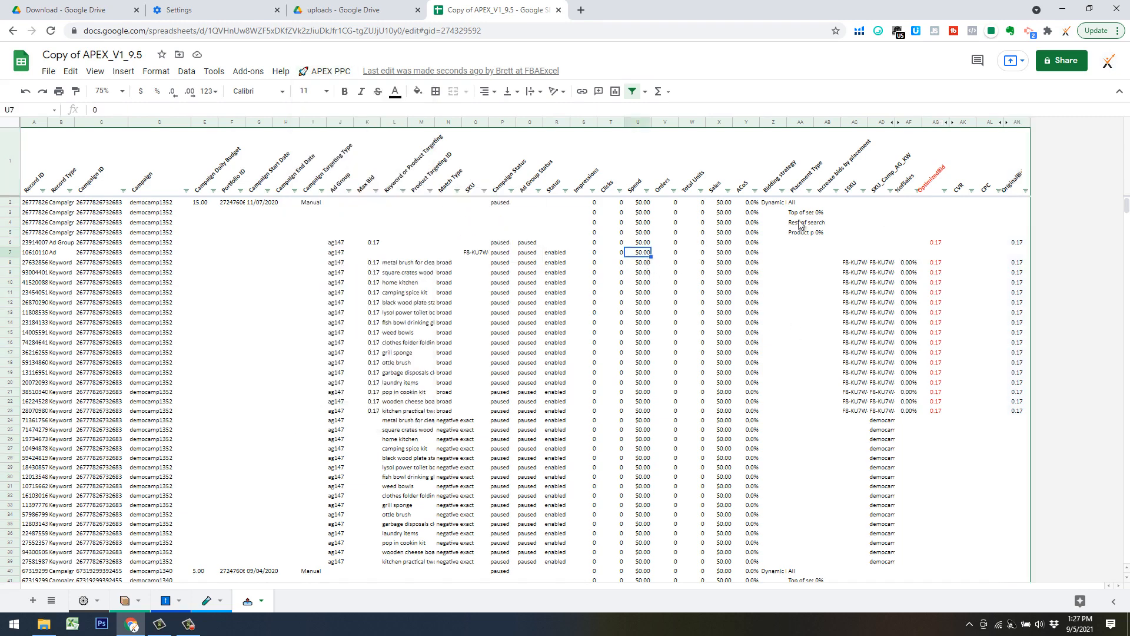
Create the upload file from the optimized bulk sheet and confirm its creation.
left_click(322, 71)
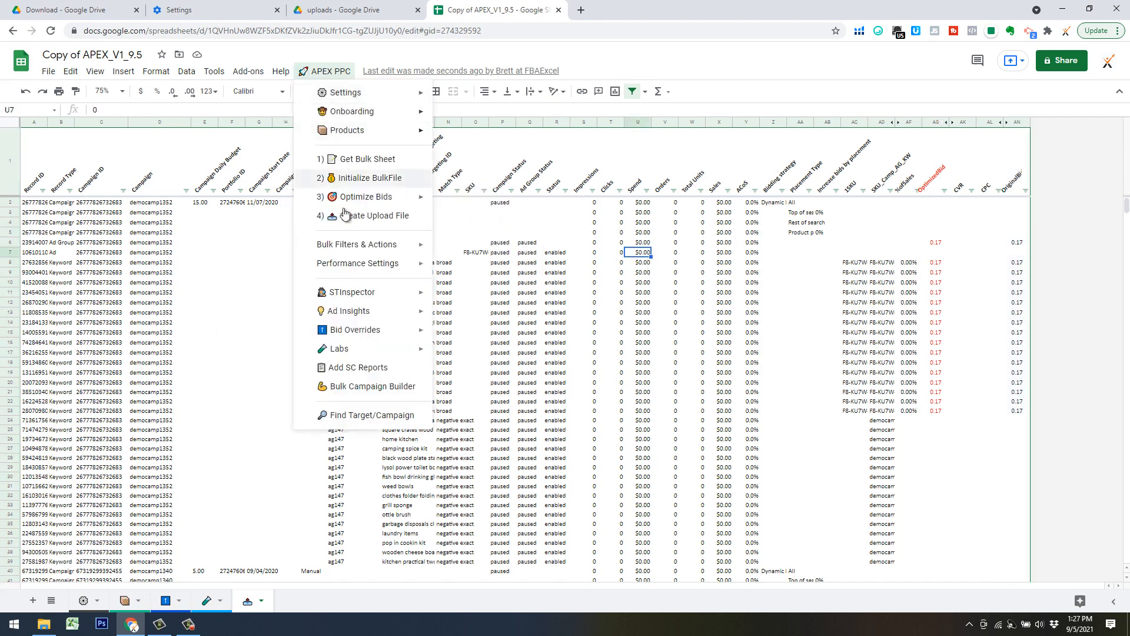
left_click(353, 216)
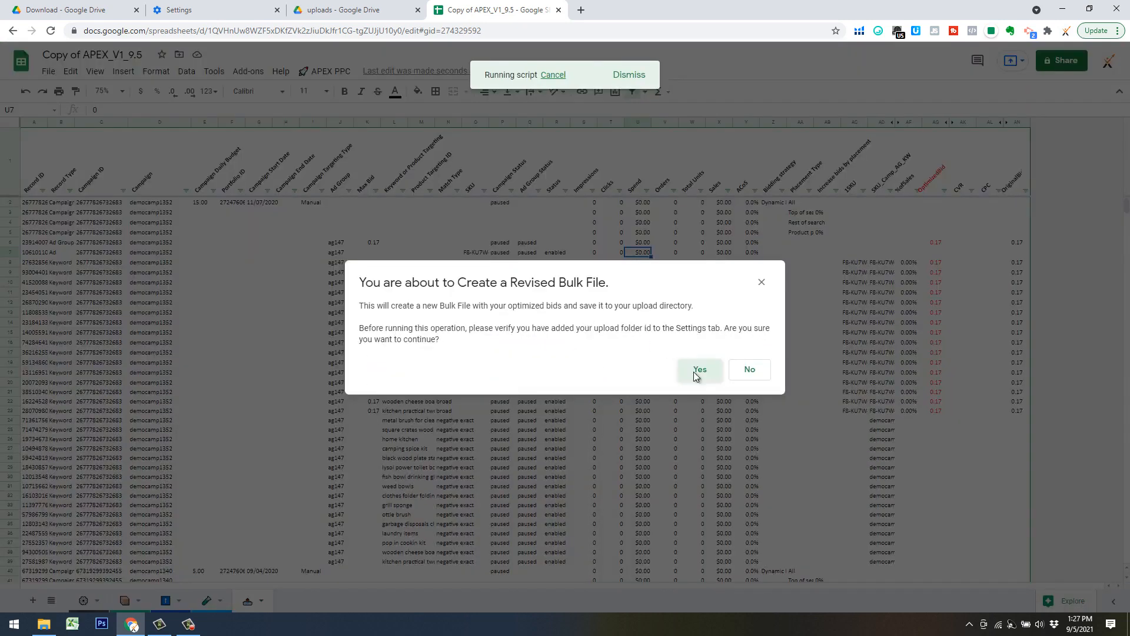
left_click(698, 371)
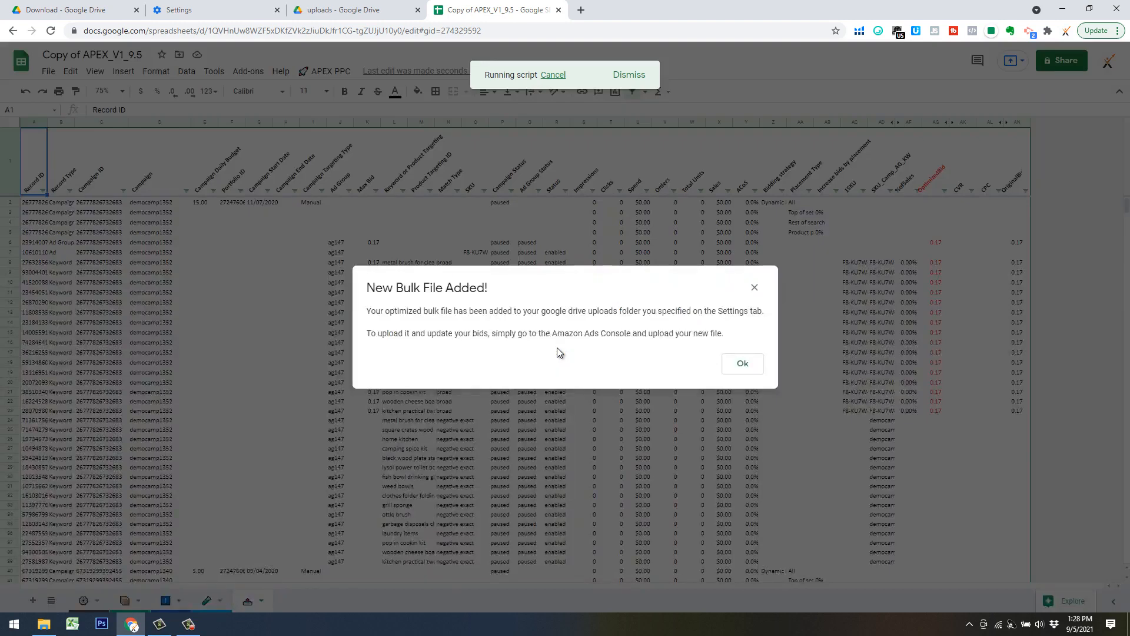
Dismiss the new bulk file notice and open Amazon's Bulk operations page with the Get Bulk Sheet command.
left_click(743, 363)
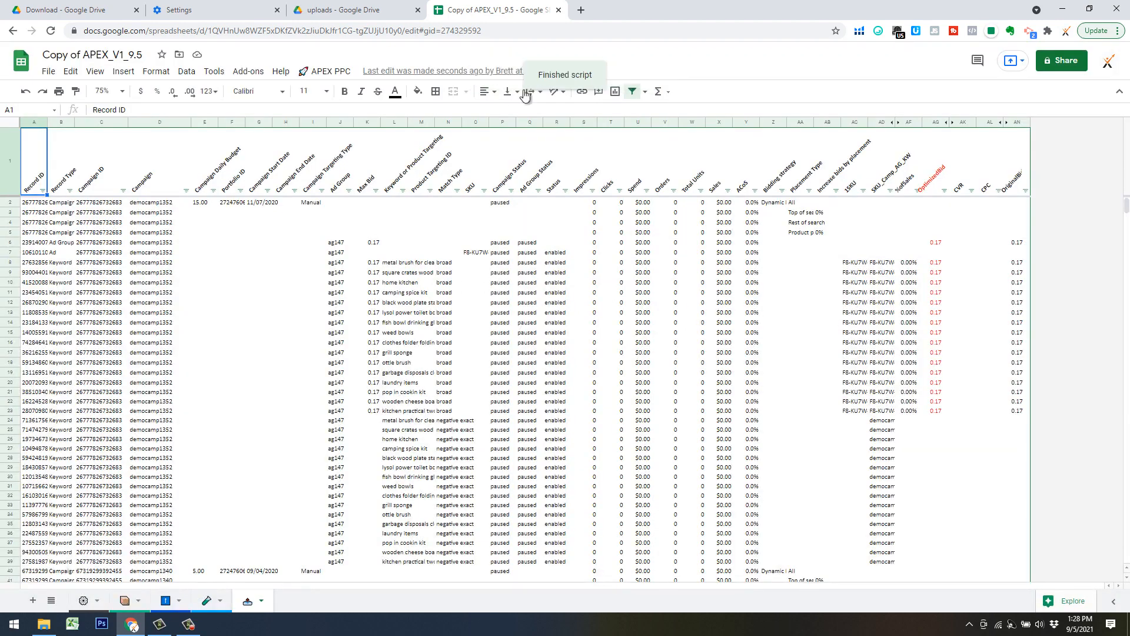
left_click(322, 74)
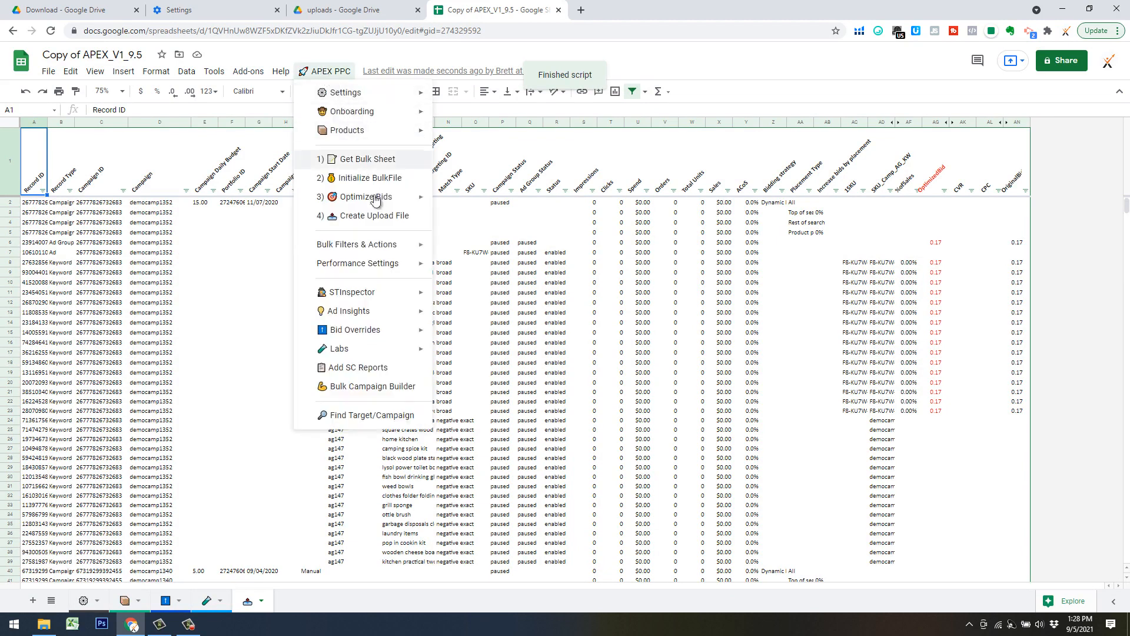
left_click(372, 160)
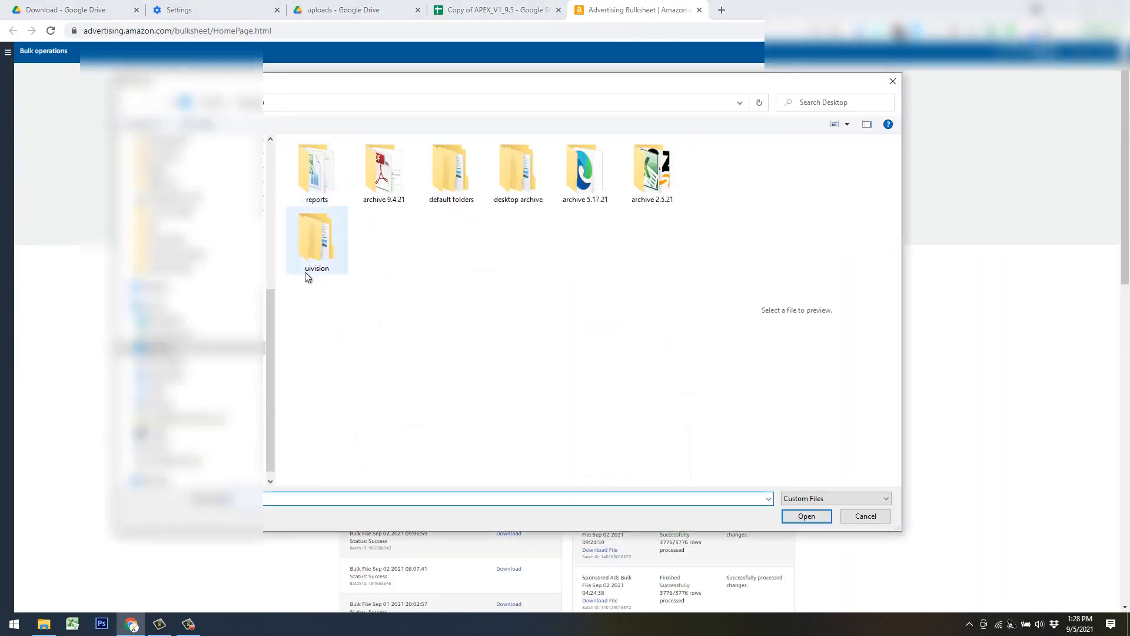
Select SponsoredProd Upload_5 Sep 2021 13 27 in the My Drive uploads folder as the file to upload, and cancel the file selection.
scroll(270, 280, "up", 5)
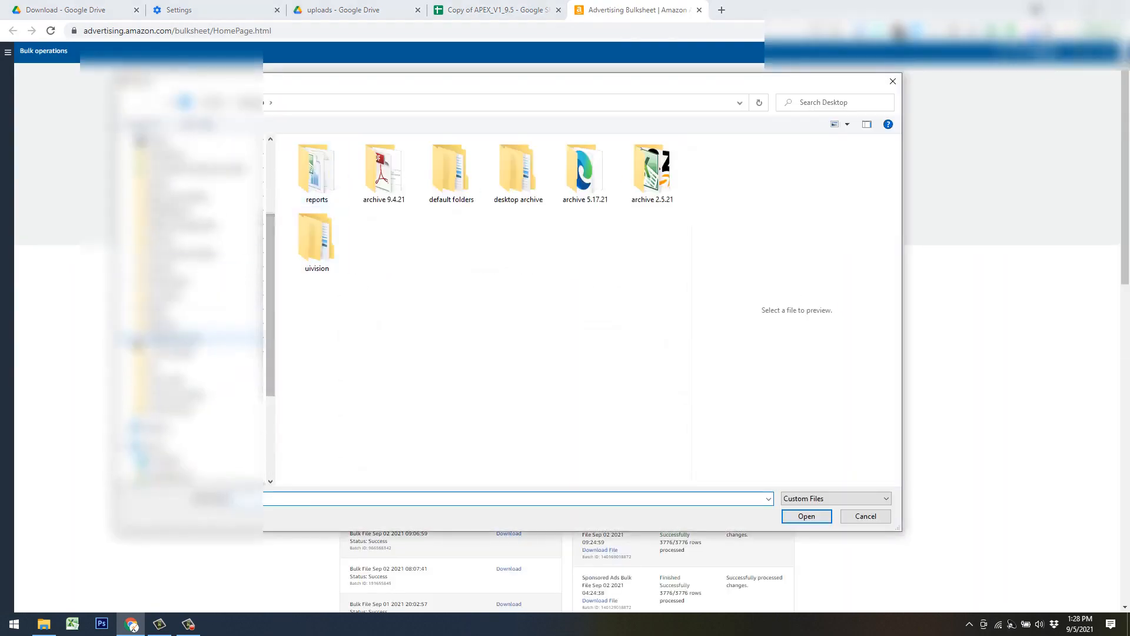
left_click(157, 270)
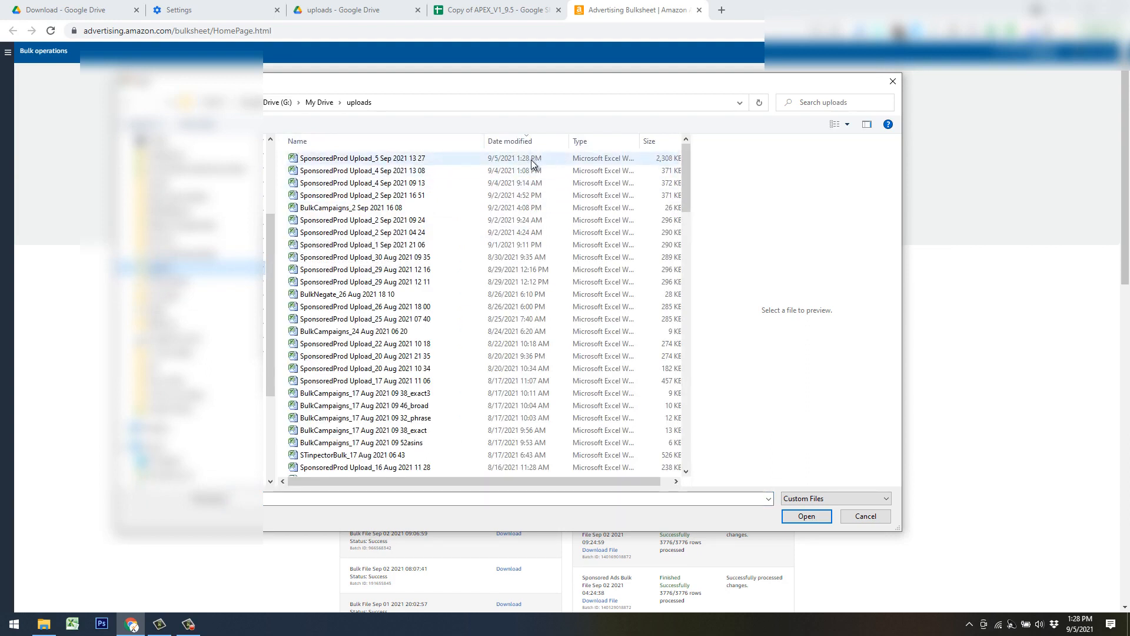
left_click(356, 159)
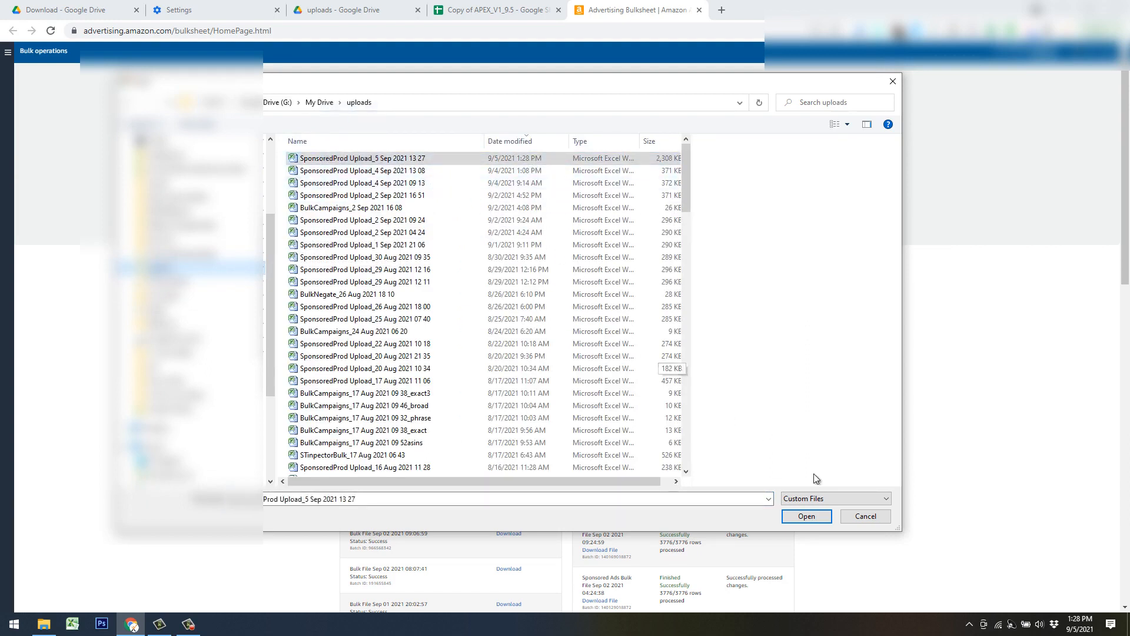
left_click(866, 518)
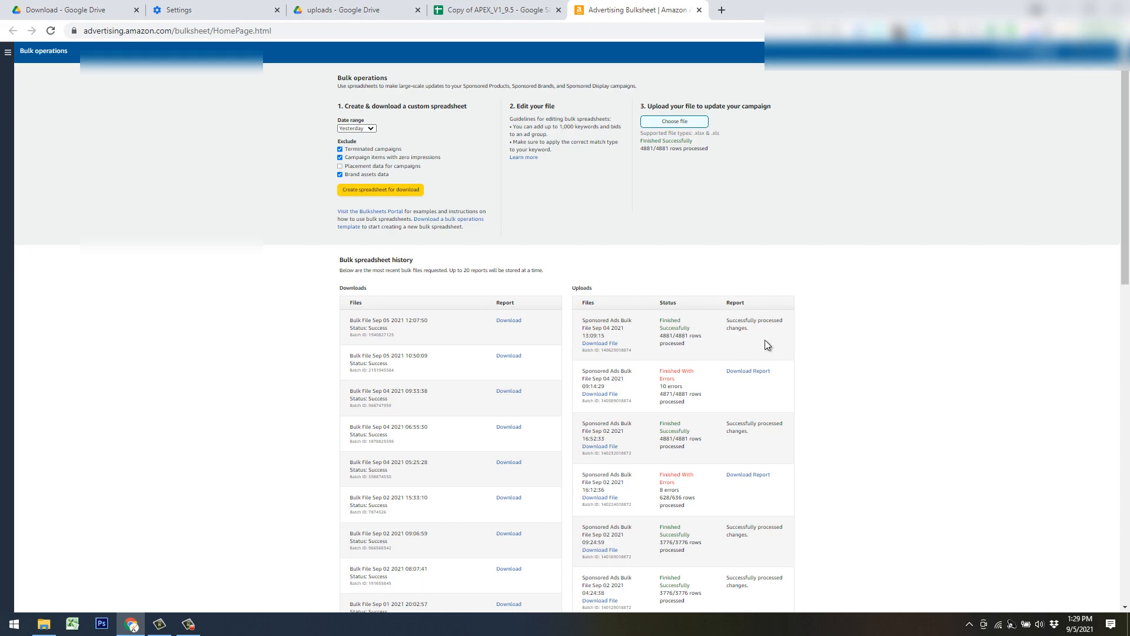
Return to the APEX spreadsheet and review the numbered bulk workflow commands and the available Optimize Bids methods.
left_click(524, 11)
left_click(616, 317)
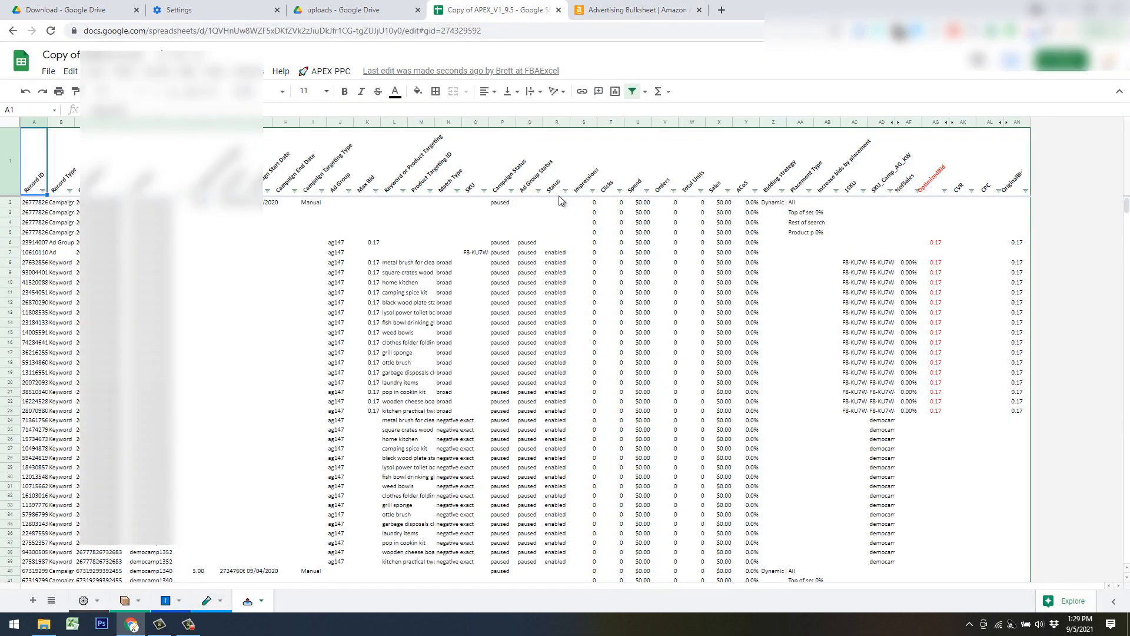
left_click(401, 215)
left_click(327, 71)
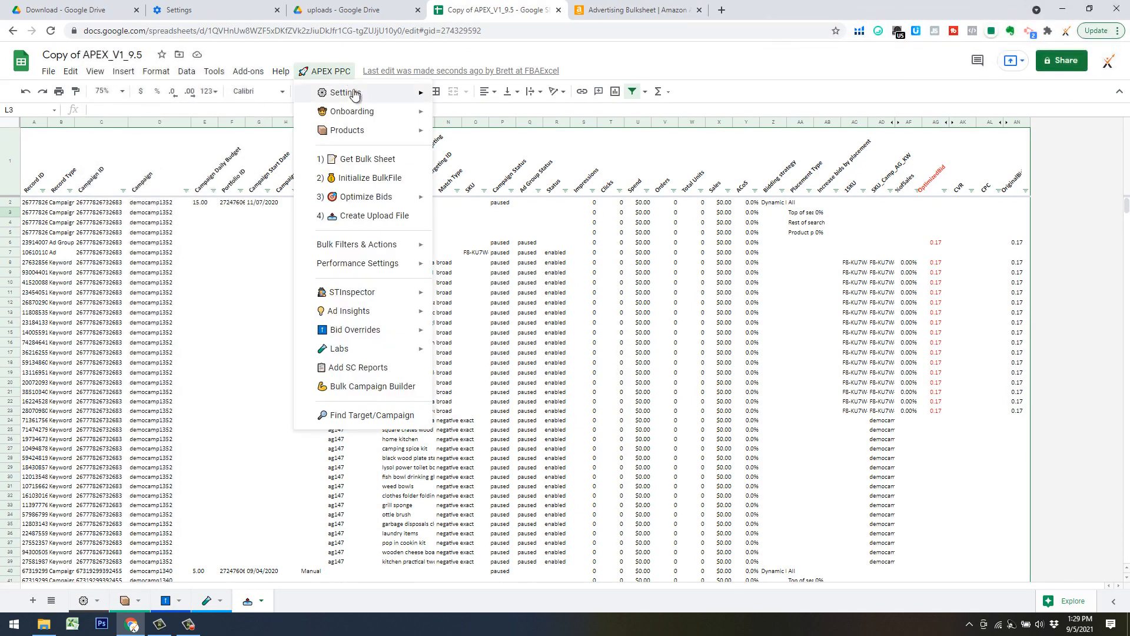
mouse_move(357, 99)
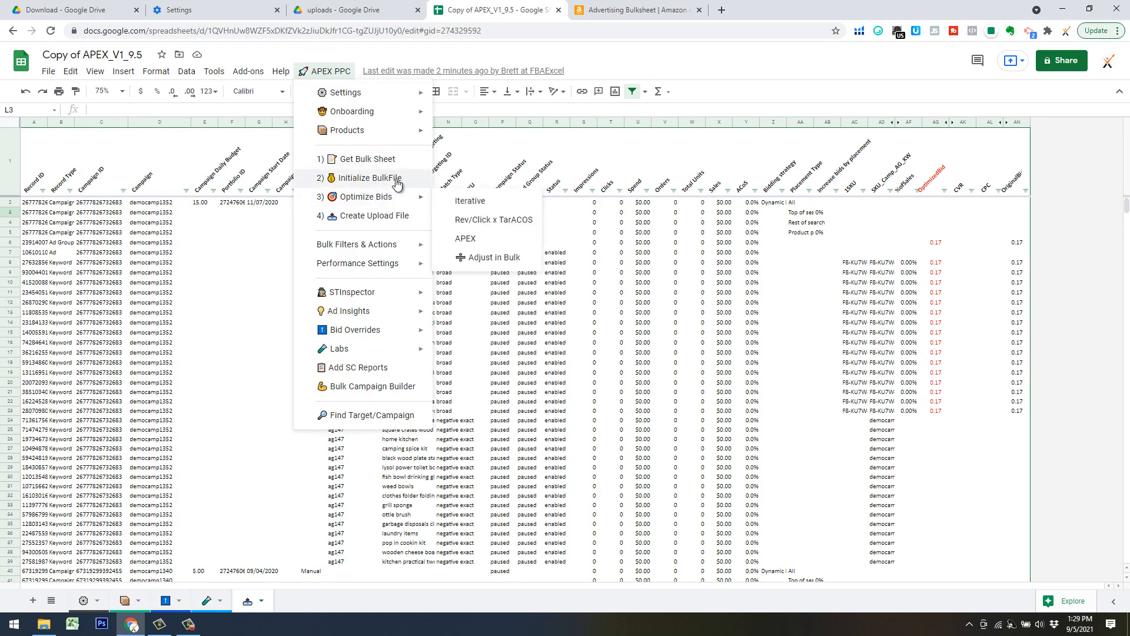
left_click(555, 252)
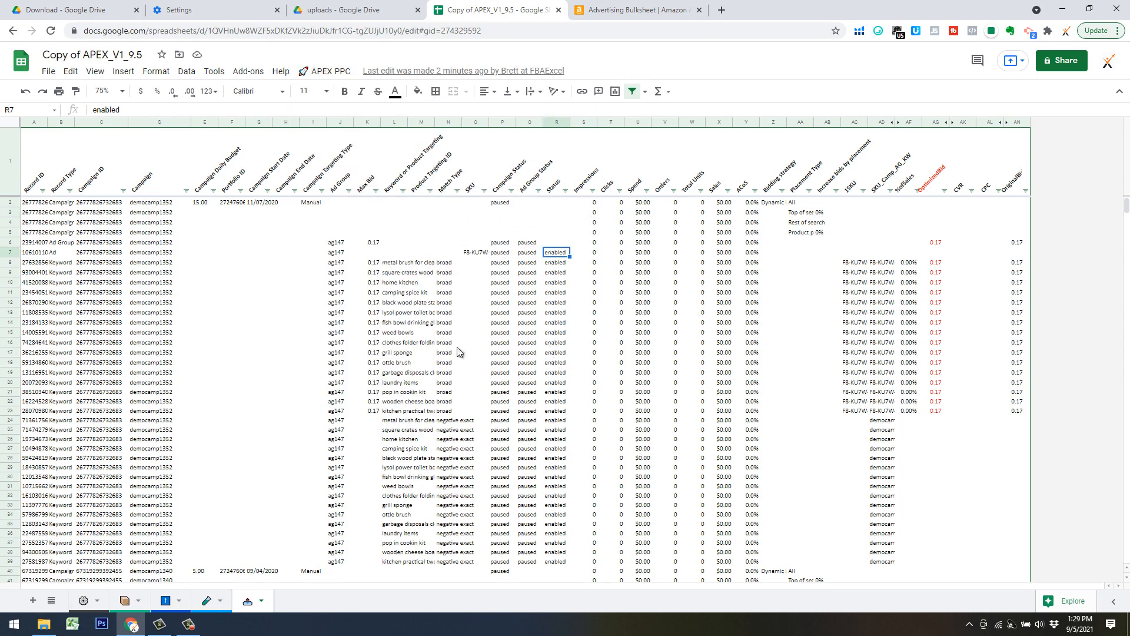
left_click(261, 600)
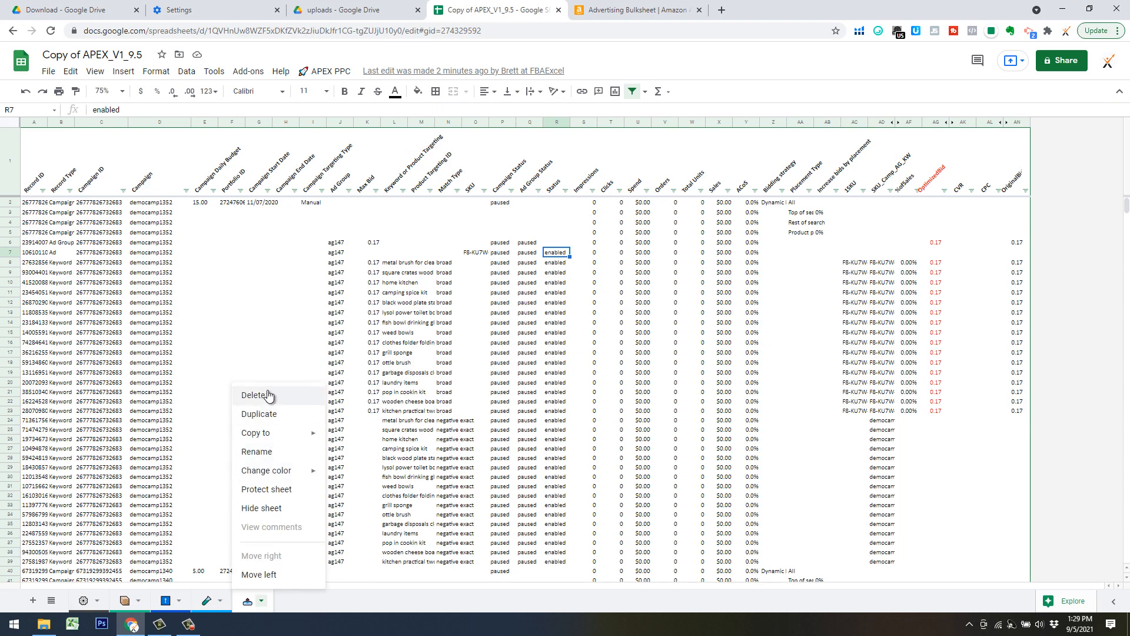
left_click(369, 362)
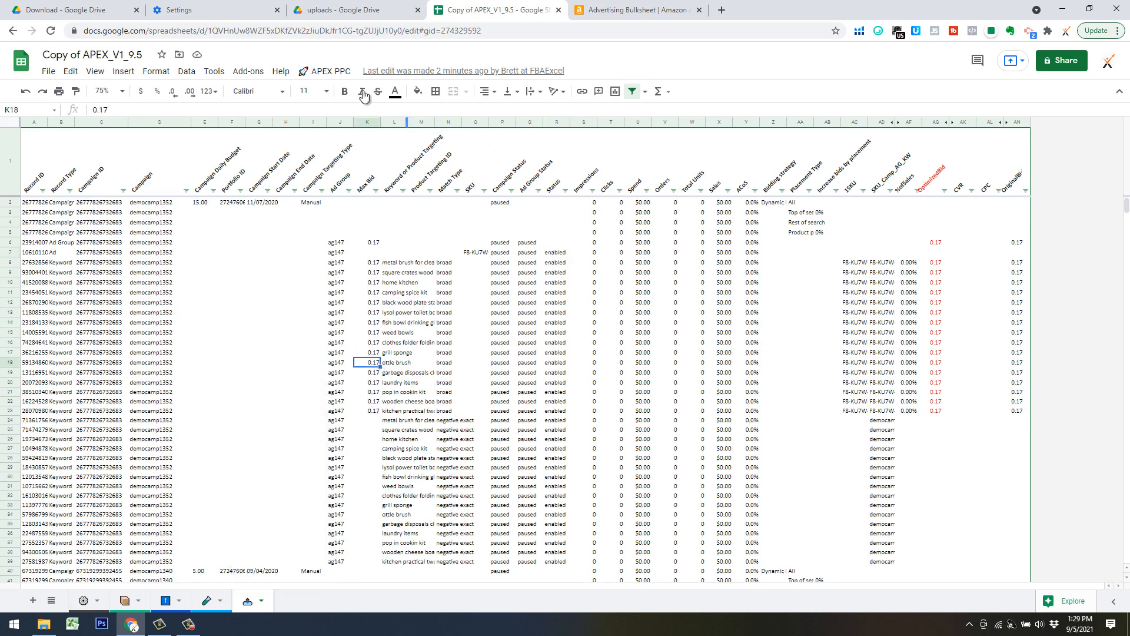
left_click(333, 72)
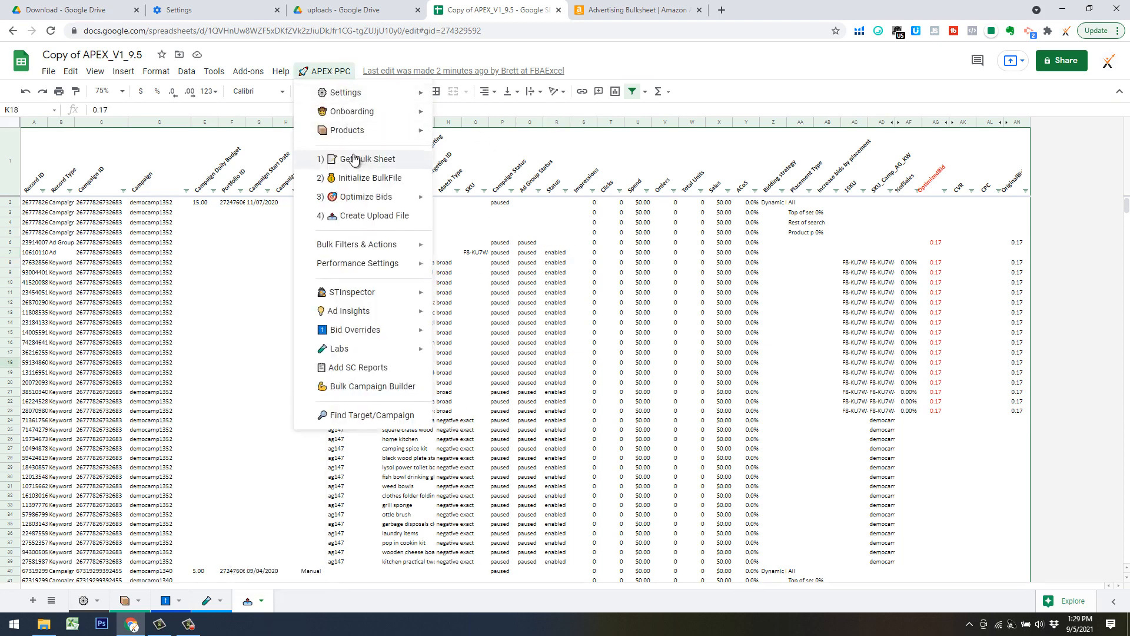
left_click(238, 332)
left_click(49, 71)
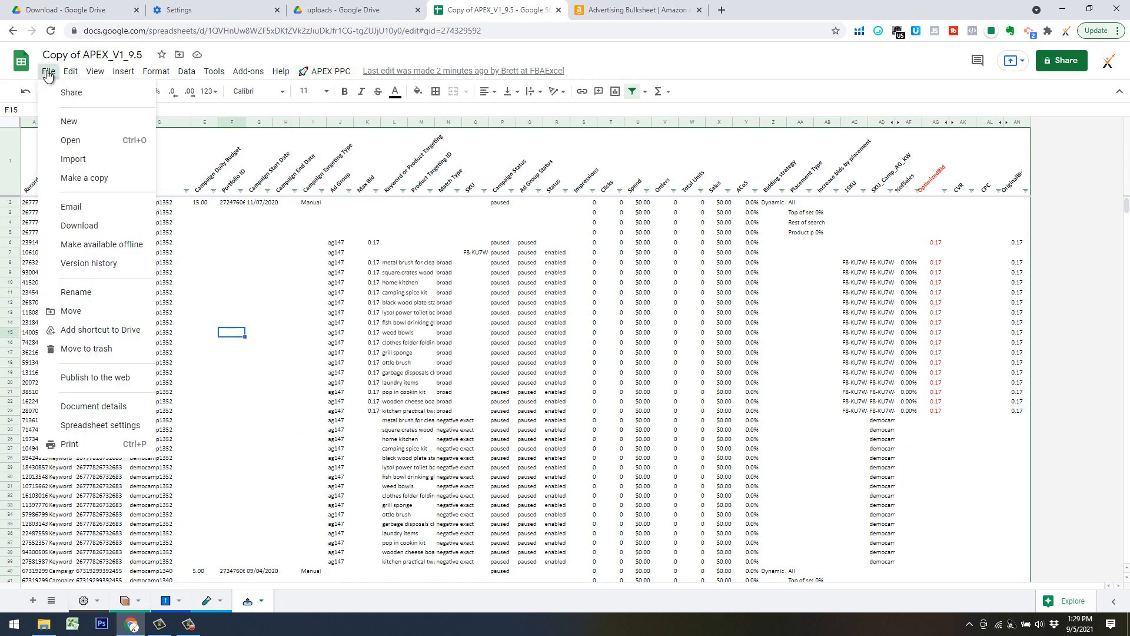
left_click(527, 352)
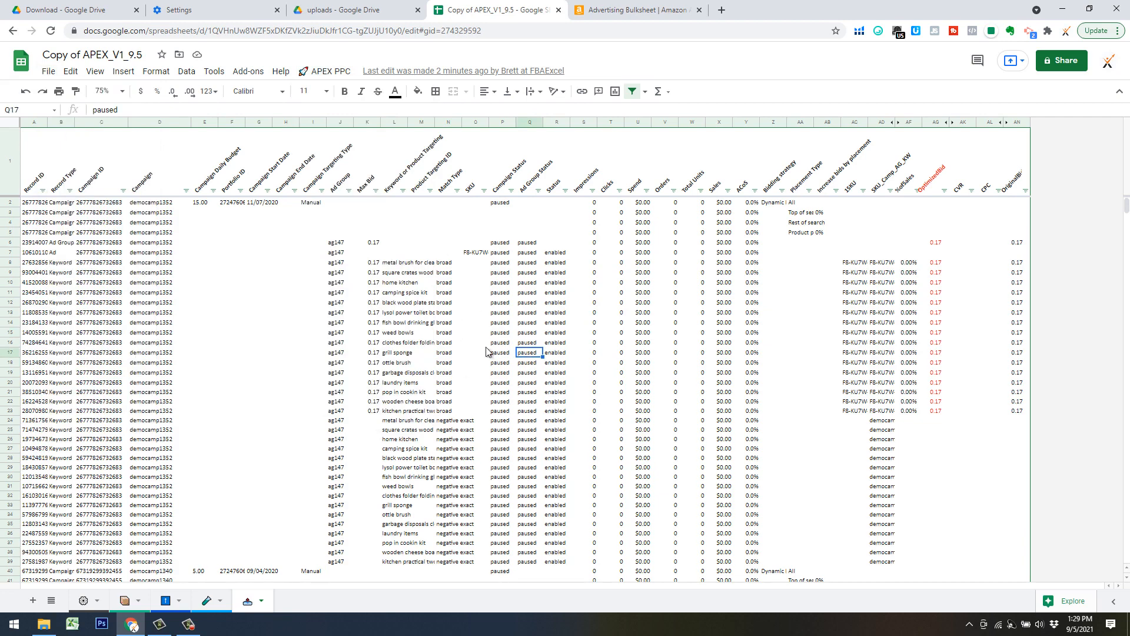
Look over the APEX PPC workflow commands once more and open the Bid Overrides sheet.
left_click(331, 71)
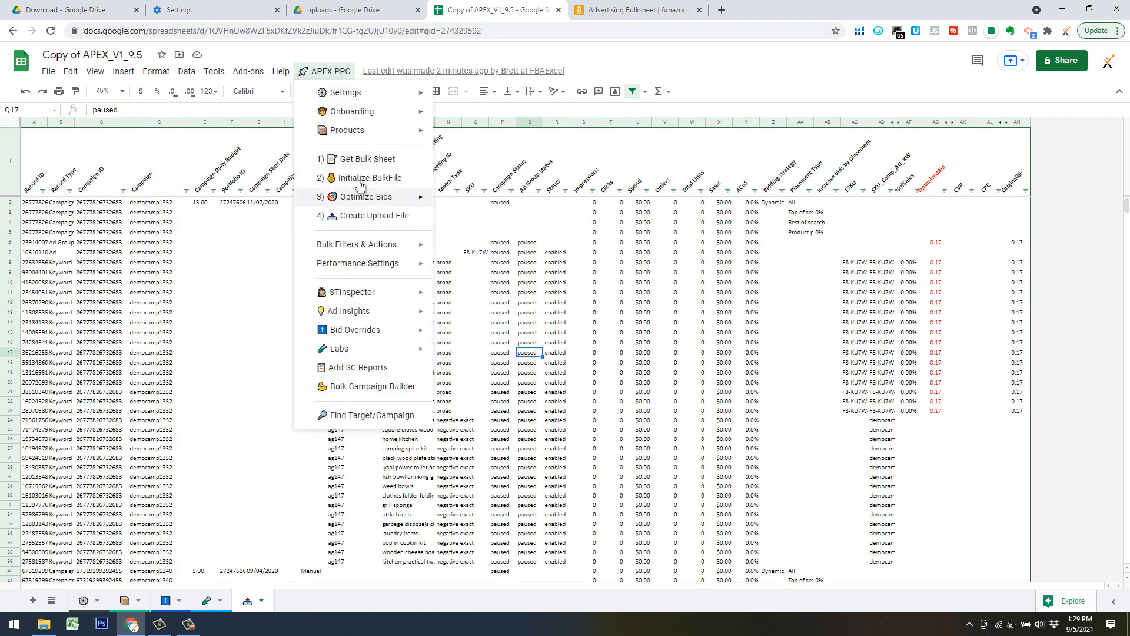
left_click(585, 323)
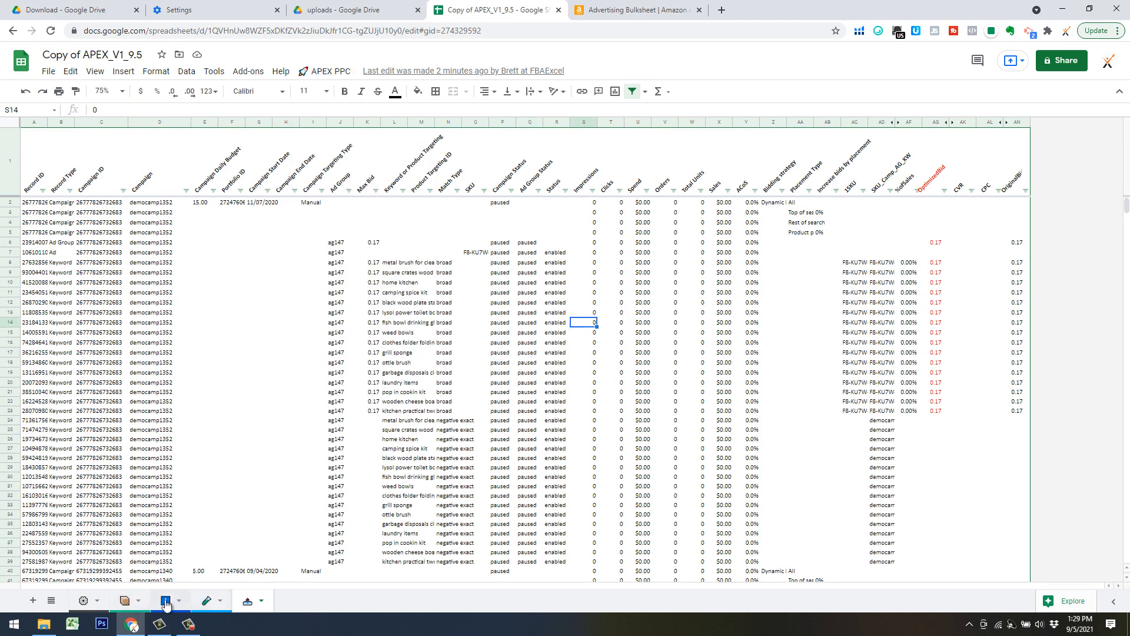
left_click(165, 601)
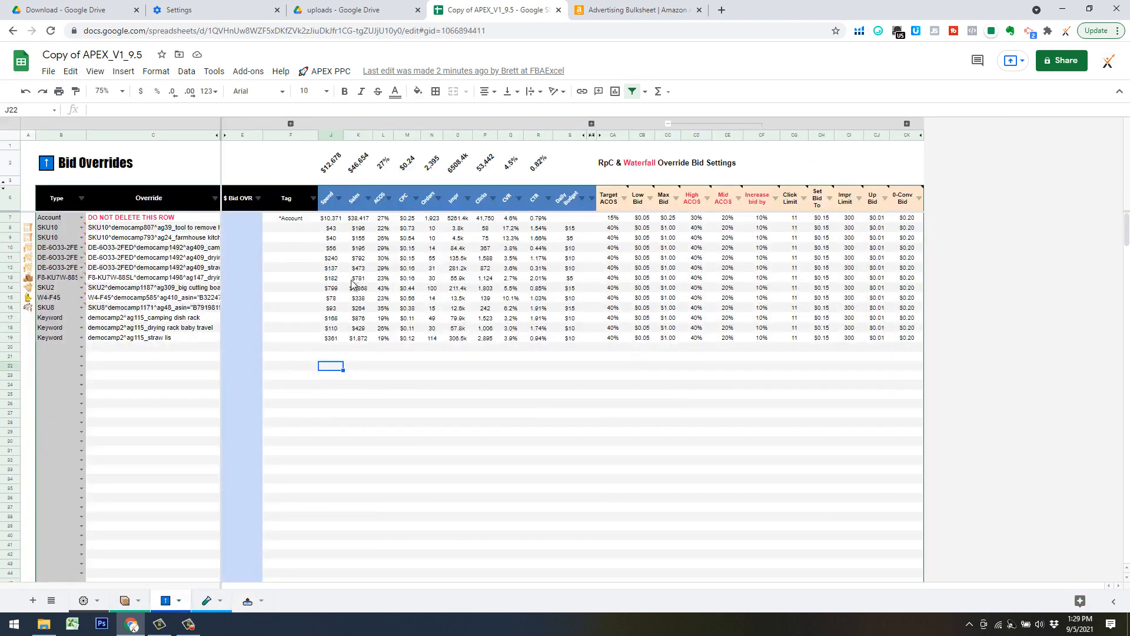